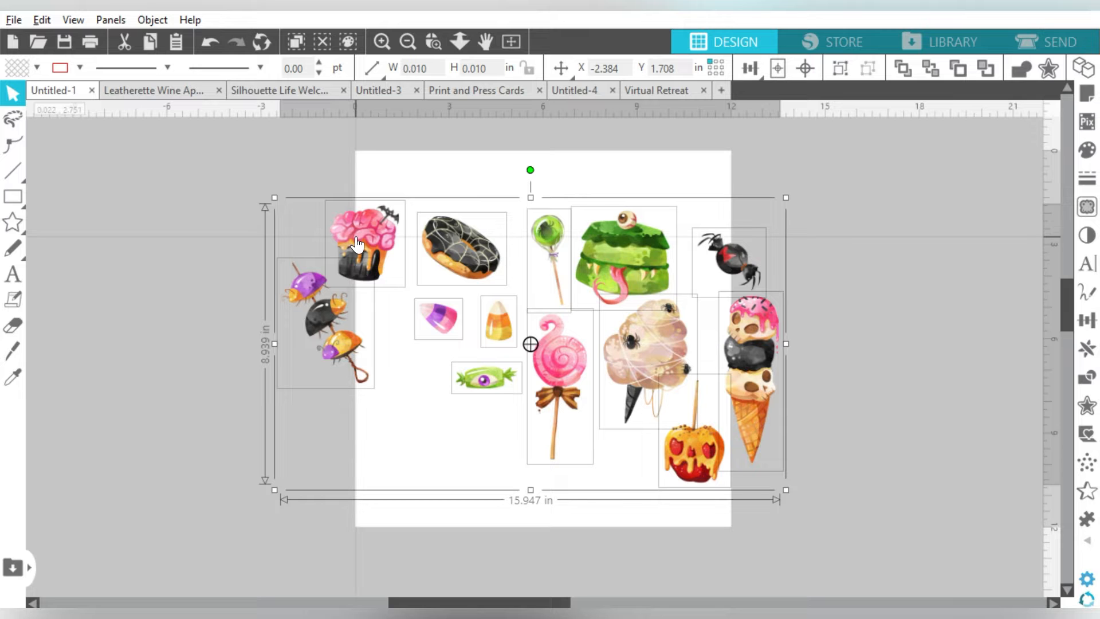
# - Clear the page by moving all the Halloween candy images into the empty areas on both sides of it
pyautogui.moveTo(357, 246); pyautogui.dragTo(569, 198)
pyautogui.moveTo(519, 407); pyautogui.dragTo(293, 195)
pyautogui.moveTo(716, 295); pyautogui.dragTo(219, 322)
pyautogui.click(246, 462)
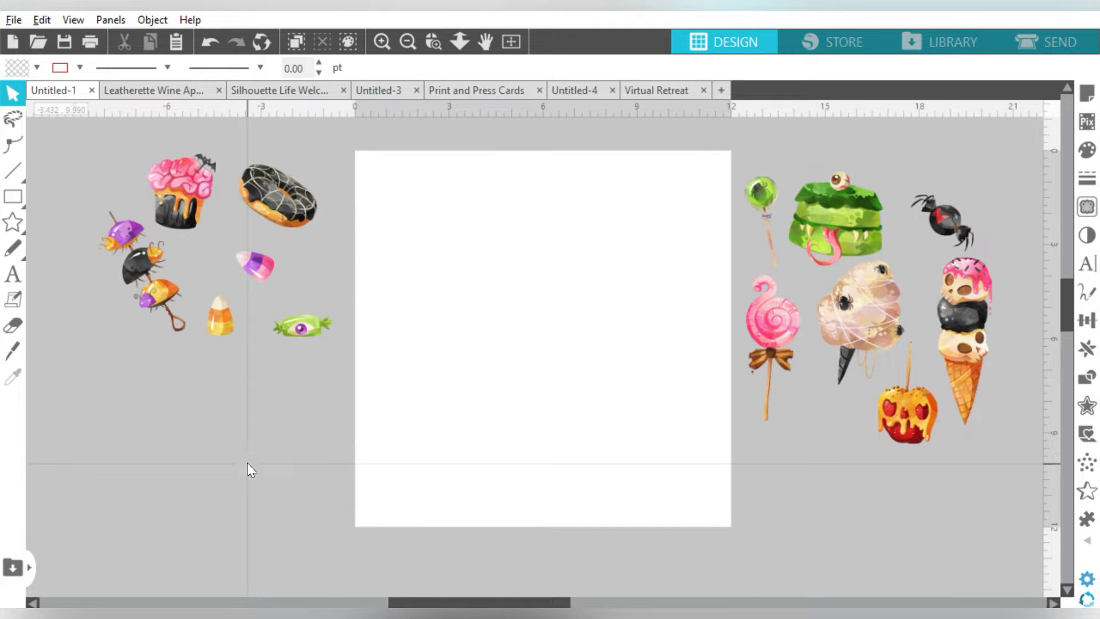
# - Review the page size settings and the available Modify and Replicate options
pyautogui.click(1087, 94)
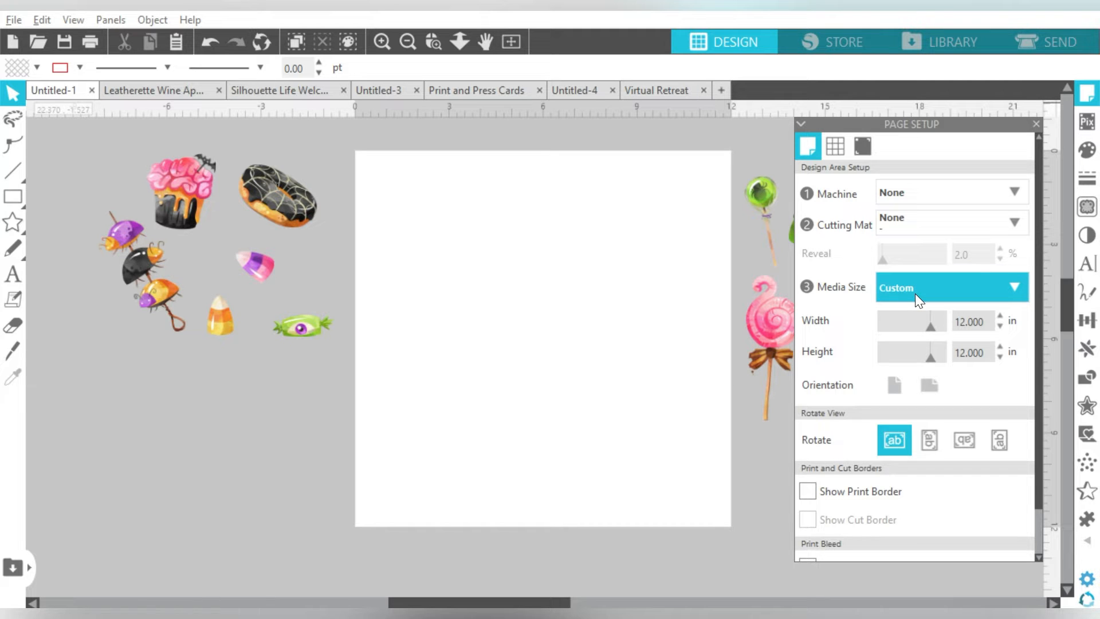
pyautogui.click(1036, 125)
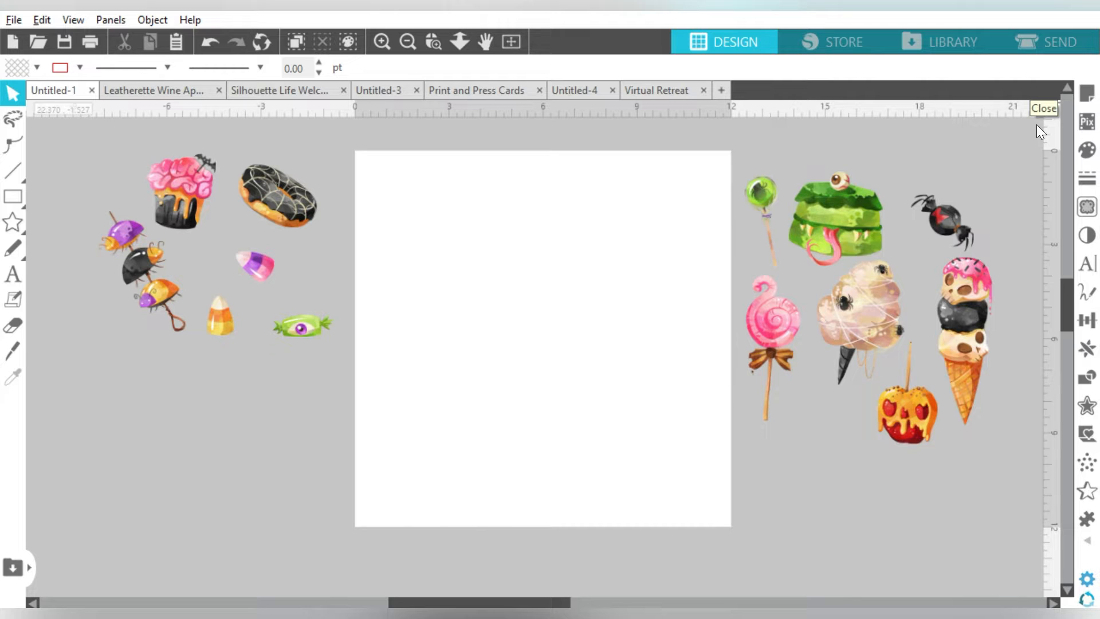
pyautogui.click(1088, 379)
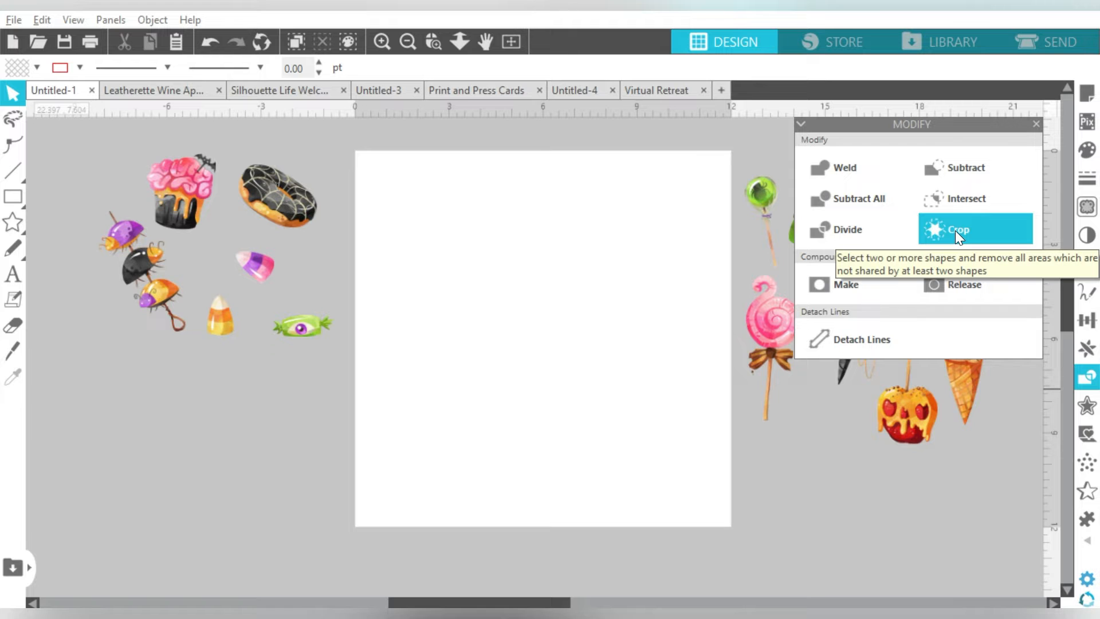
pyautogui.click(1086, 351)
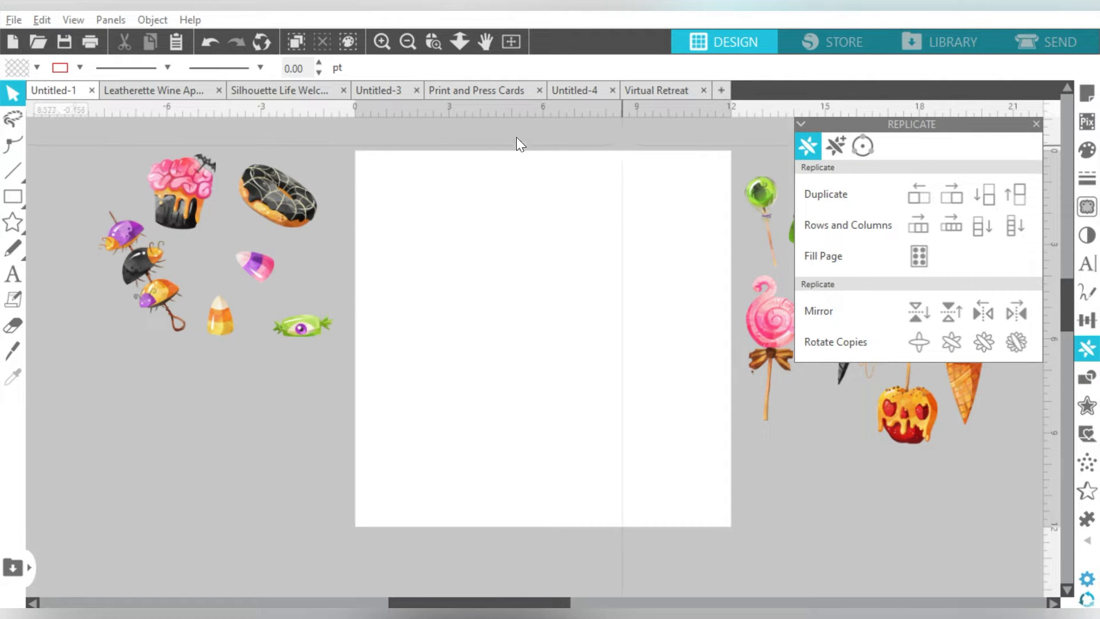
# - Duplicate the spiderweb donut directly to its right and move the original onto the copy
pyautogui.click(275, 190)
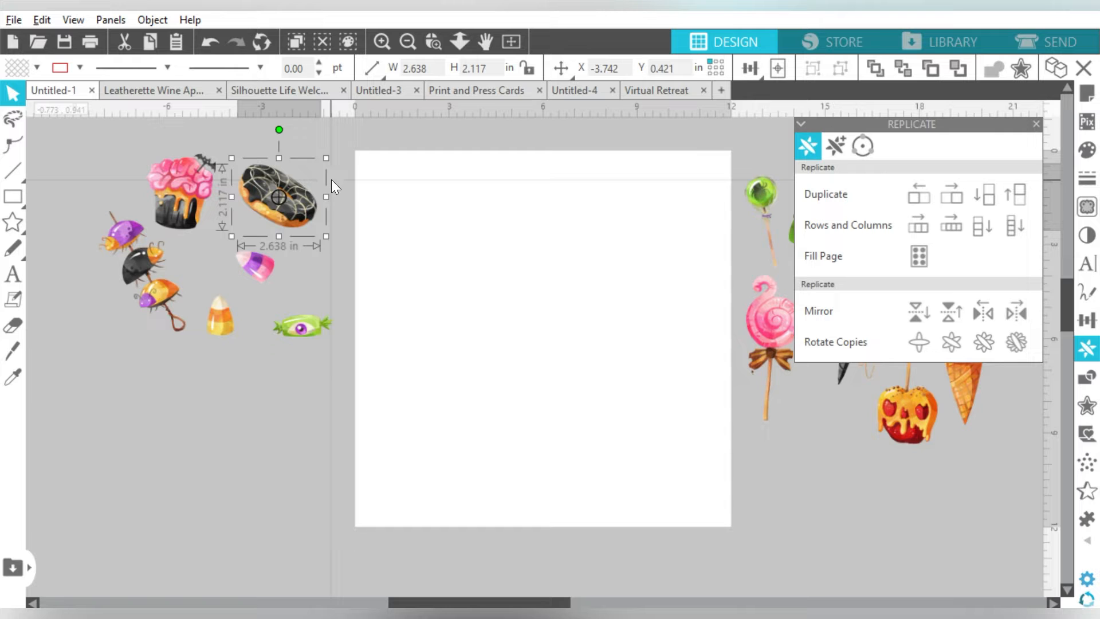
pyautogui.press('i')
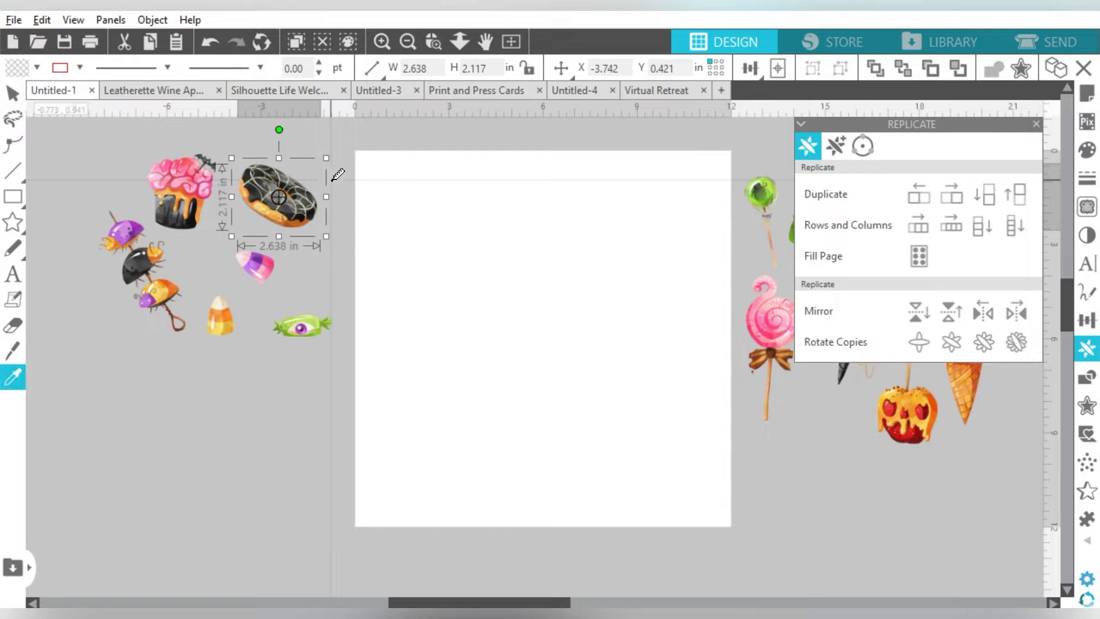
pyautogui.hotkey('ctrl', 'd')
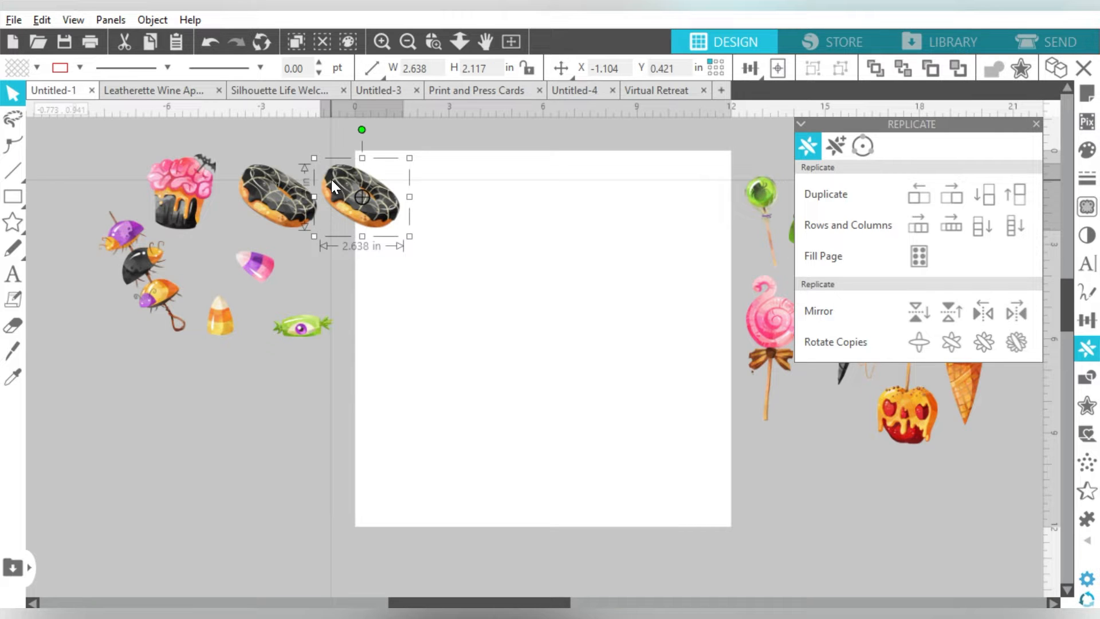
pyautogui.click(267, 197)
pyautogui.moveTo(267, 197); pyautogui.dragTo(347, 194)
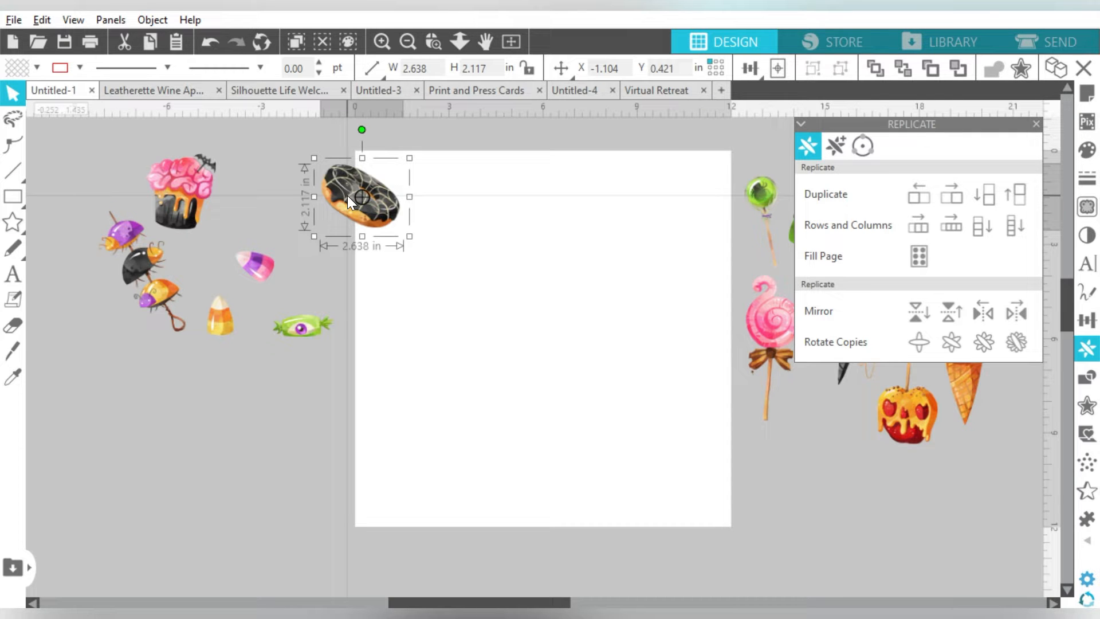
# - Undo the donut's last move, delete the duplicate donut and dismiss the Replicate options
pyautogui.press('i')
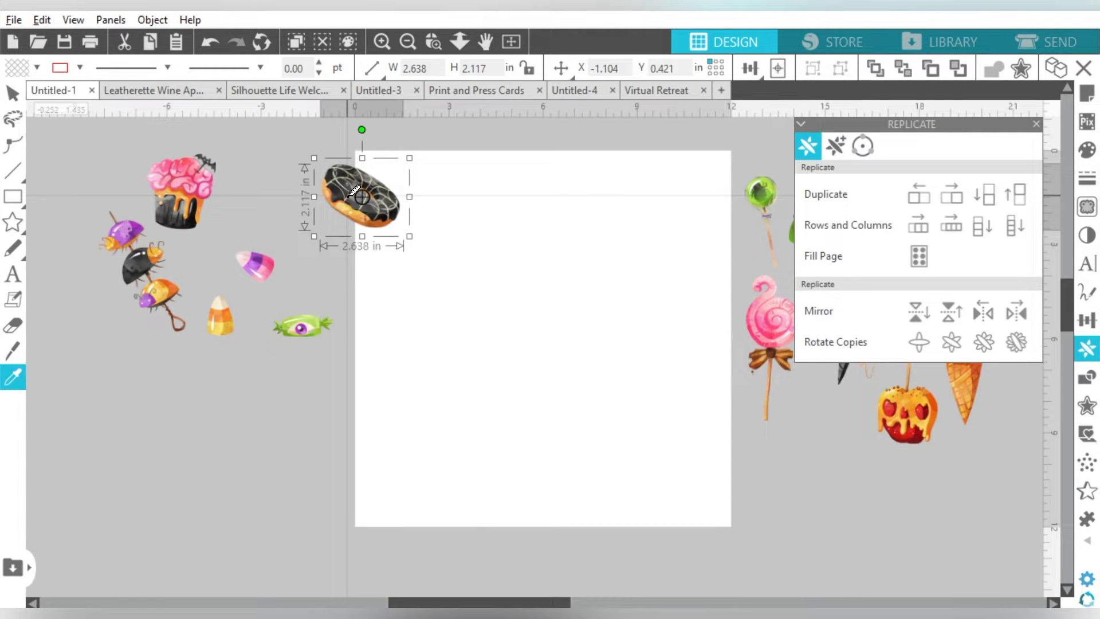
pyautogui.hotkey('ctrl', 'z')
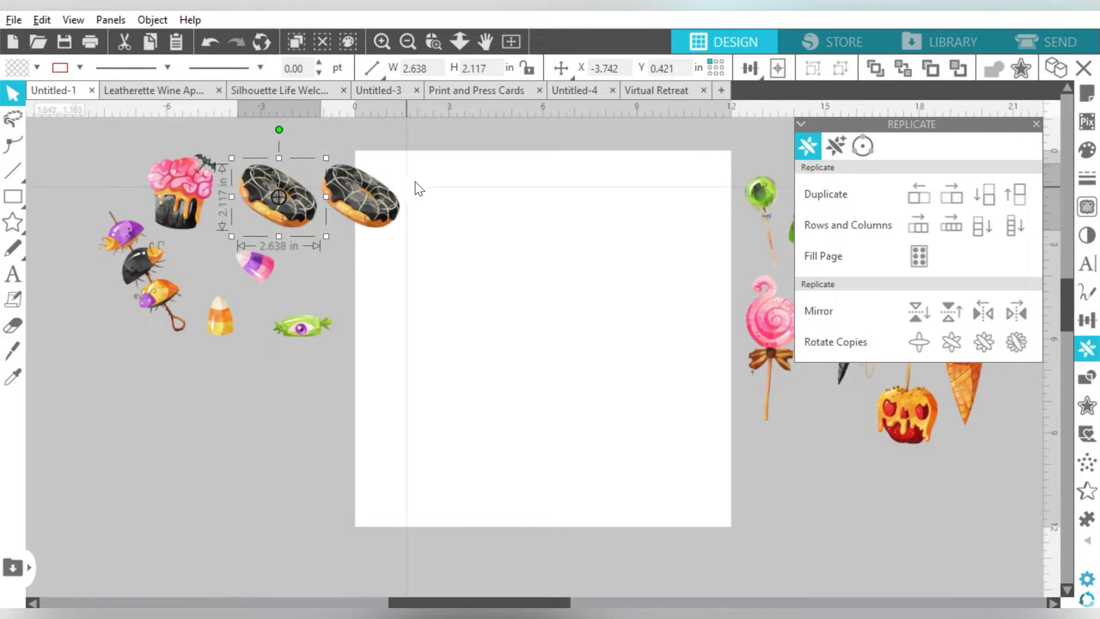
pyautogui.click(368, 192)
pyautogui.press('Delete')
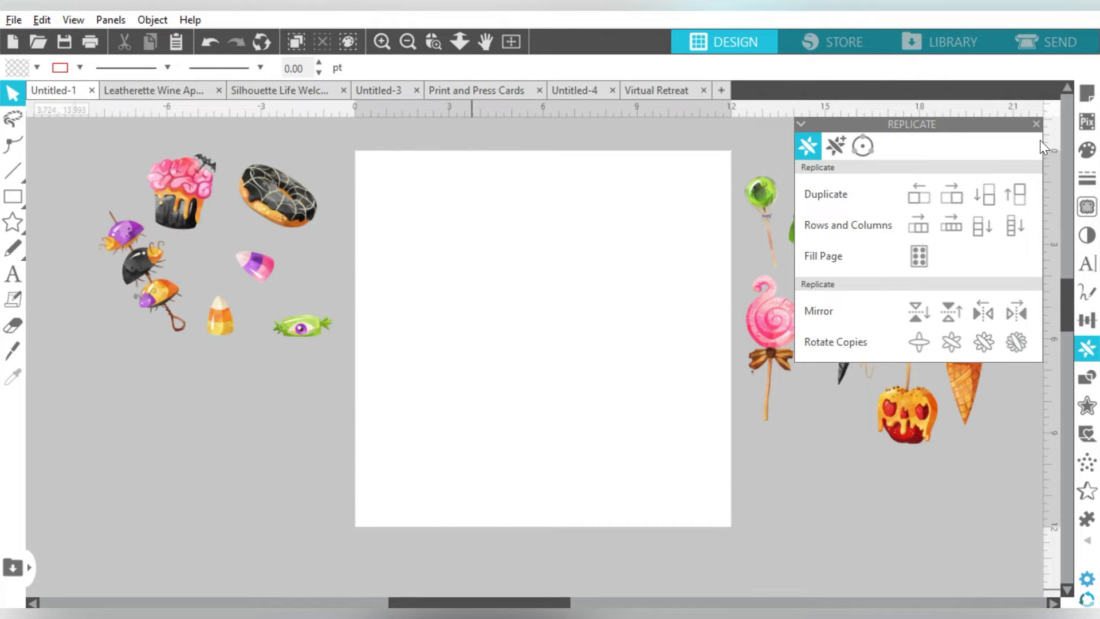
pyautogui.click(1037, 125)
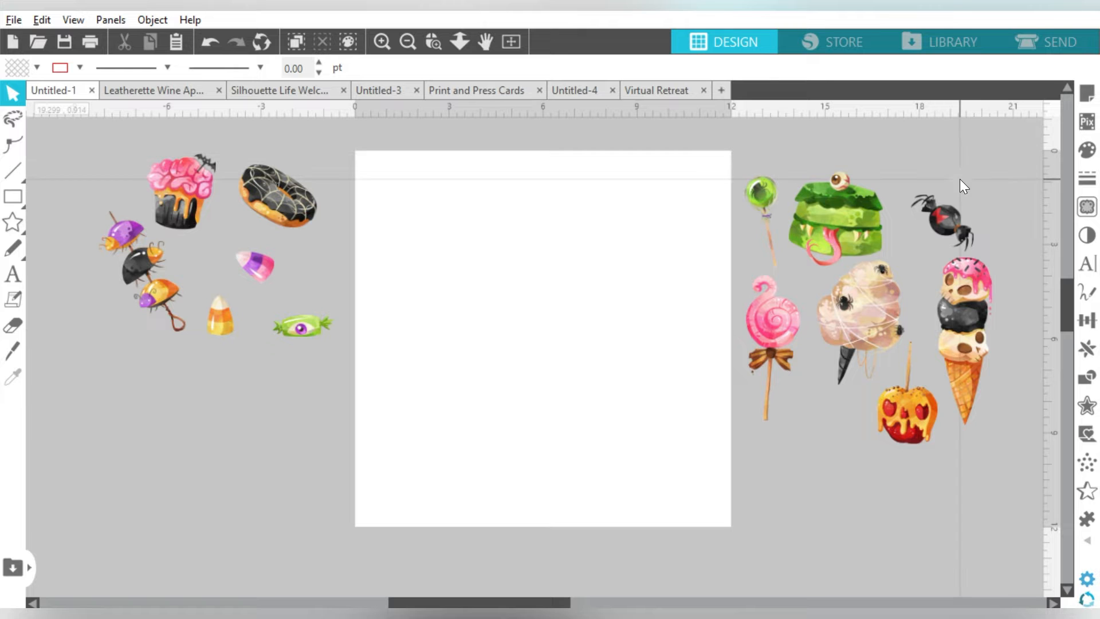
# - Place the green monster burger at the page's upper left, about 3.45 in wide, and the skull ice cream cone right of centre, tilted slightly left
pyautogui.moveTo(828, 217); pyautogui.dragTo(428, 210)
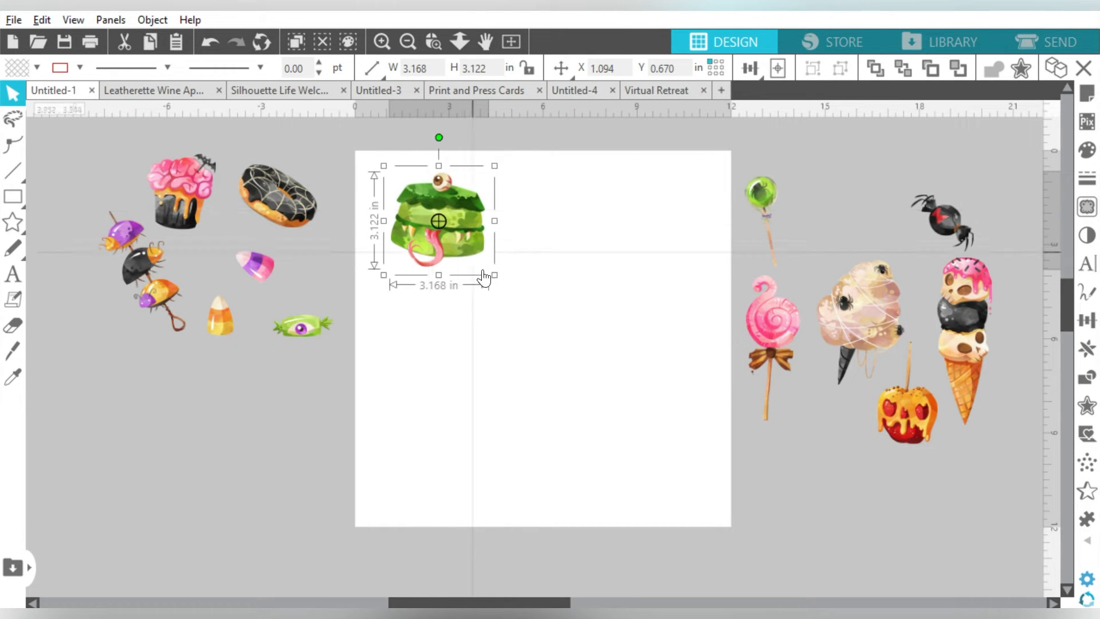
pyautogui.moveTo(494, 275); pyautogui.dragTo(503, 283)
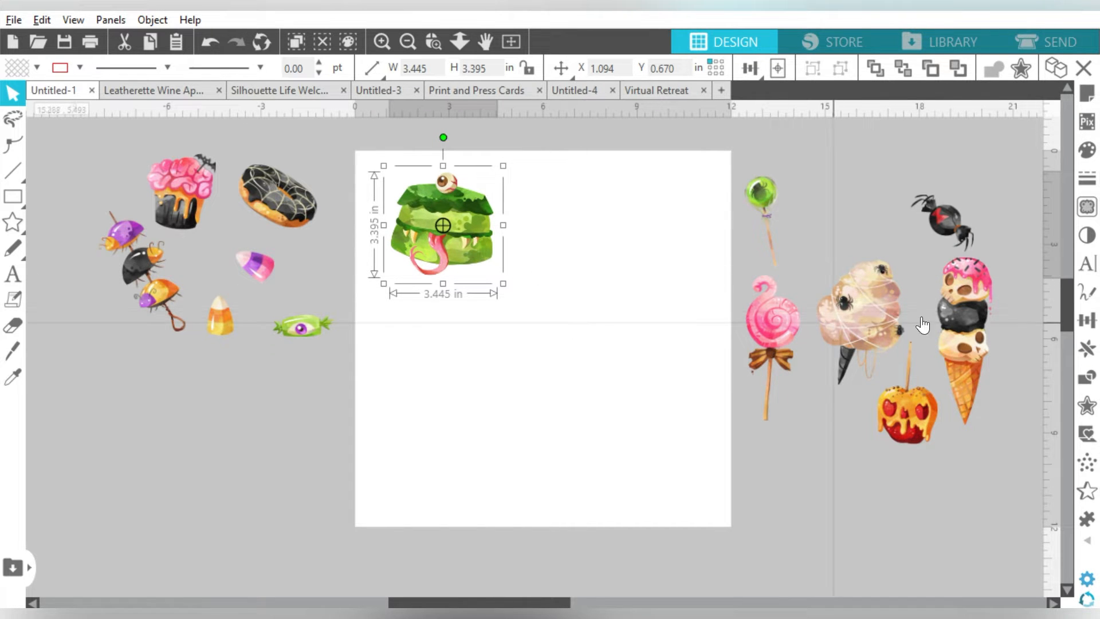
pyautogui.moveTo(953, 316); pyautogui.dragTo(606, 335)
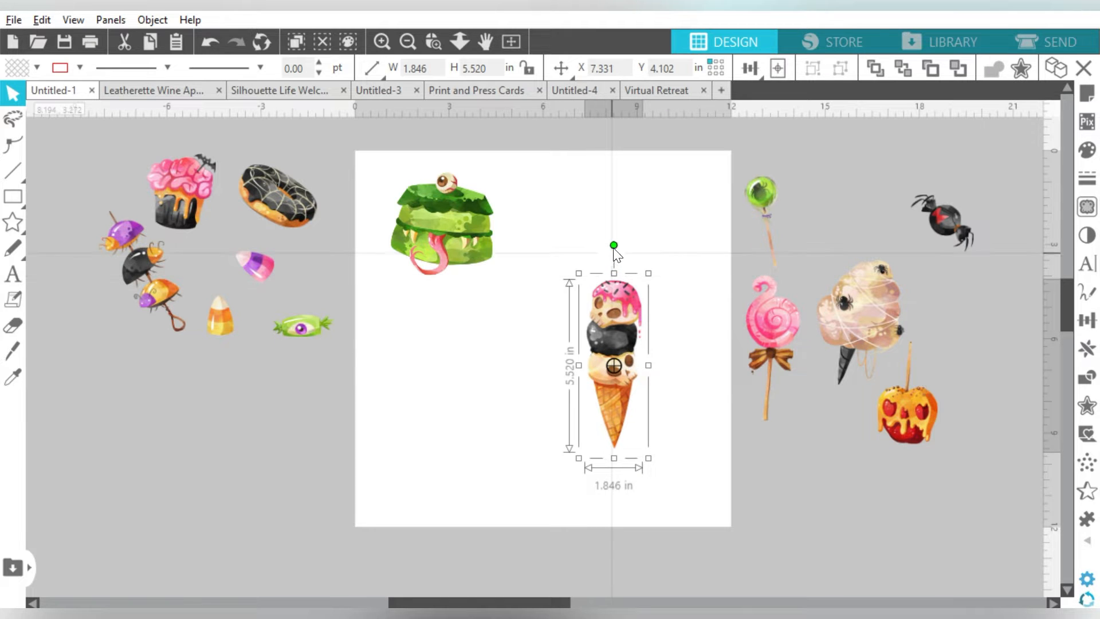
pyautogui.moveTo(613, 245); pyautogui.dragTo(599, 247)
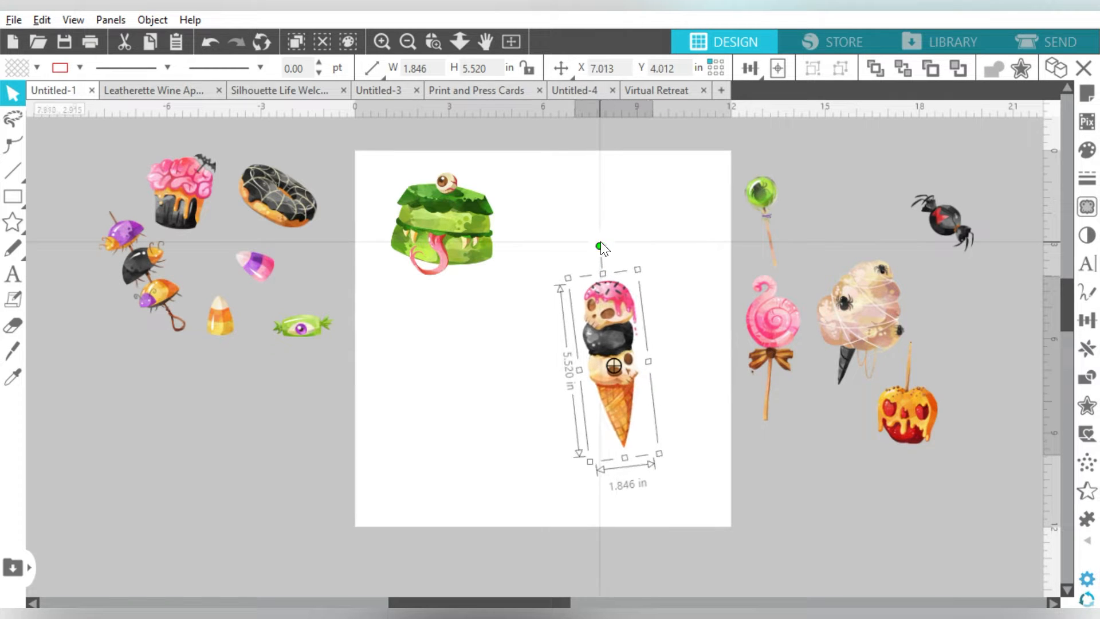
# - Place the pink swirl lollipop in the page's lower left, tilted right, and the green eyeball candy near the bottom centre
pyautogui.moveTo(771, 326); pyautogui.dragTo(458, 394)
pyautogui.moveTo(455, 323); pyautogui.dragTo(484, 326)
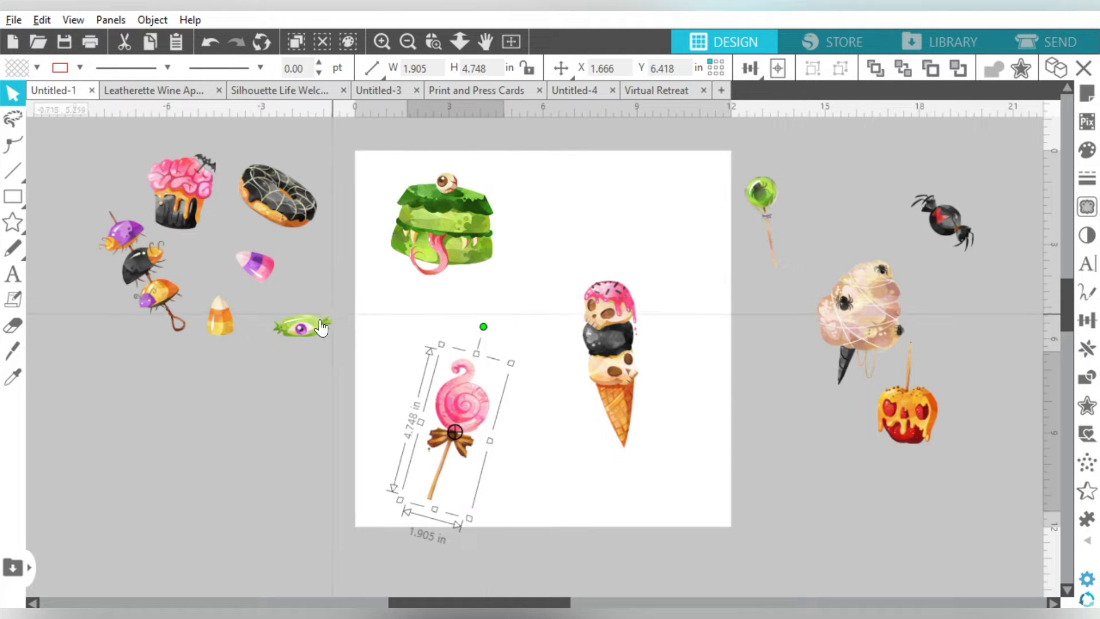
pyautogui.moveTo(323, 326); pyautogui.dragTo(578, 466)
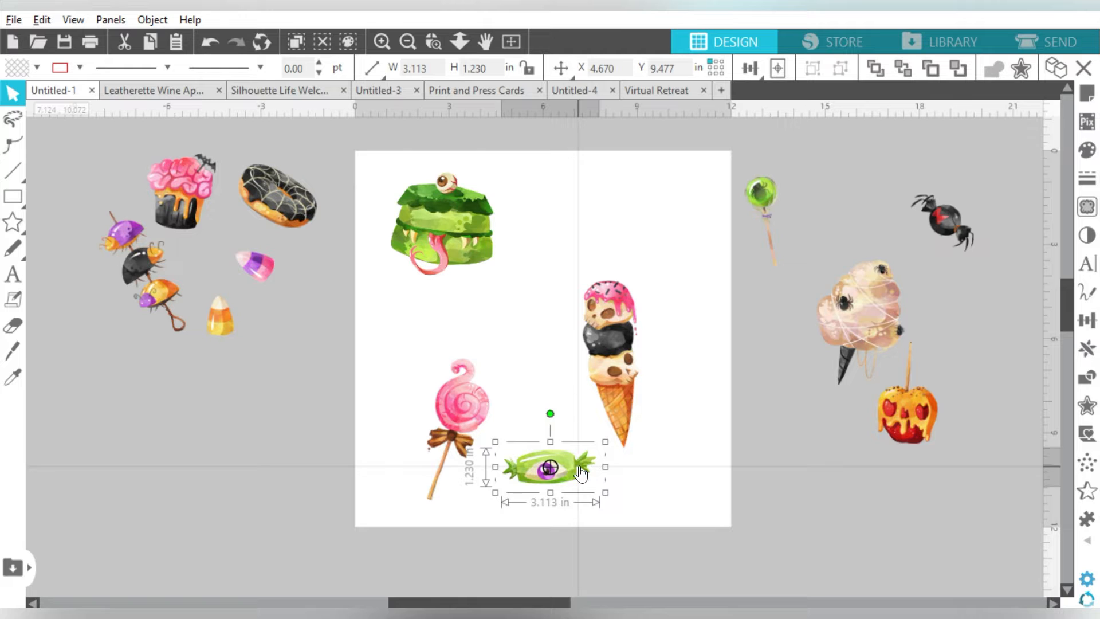
# - Place the beetle skewer in the page's upper-right area at about 3.45 in wide and the spider candy near the centre at about 2.64 in wide
pyautogui.moveTo(148, 258); pyautogui.dragTo(651, 195)
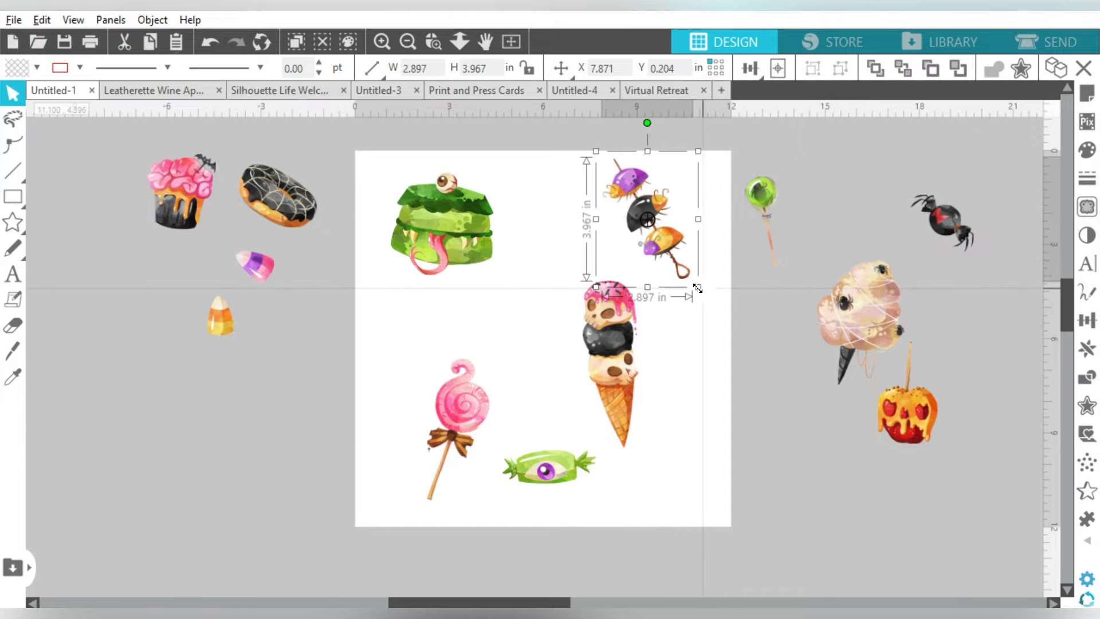
pyautogui.moveTo(711, 295); pyautogui.dragTo(911, 389)
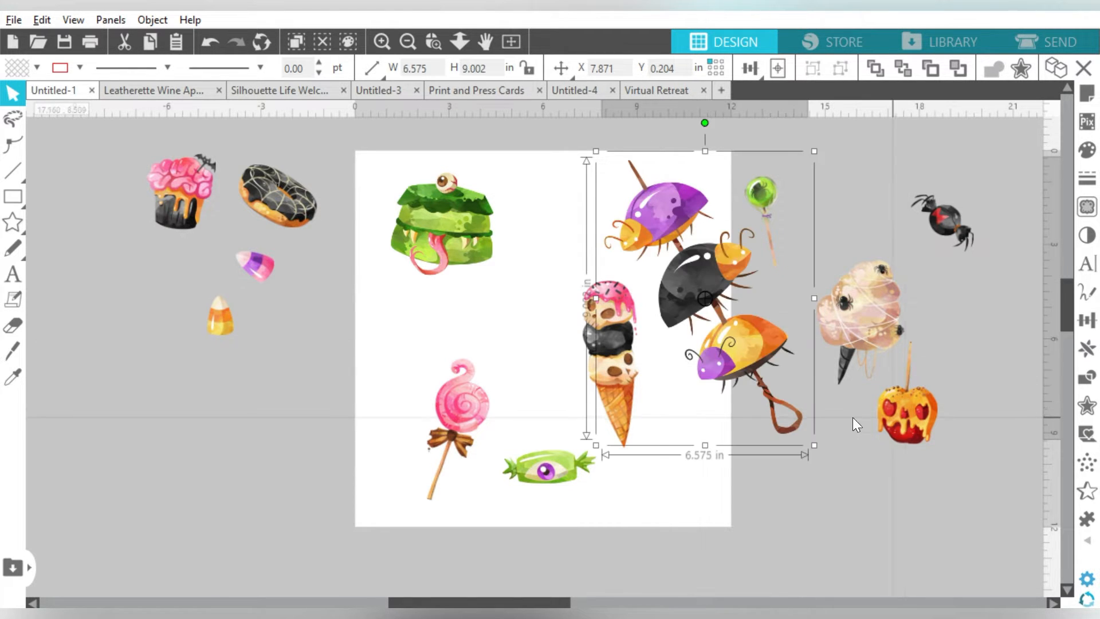
pyautogui.moveTo(814, 444); pyautogui.dragTo(723, 305)
pyautogui.moveTo(868, 236); pyautogui.dragTo(506, 322)
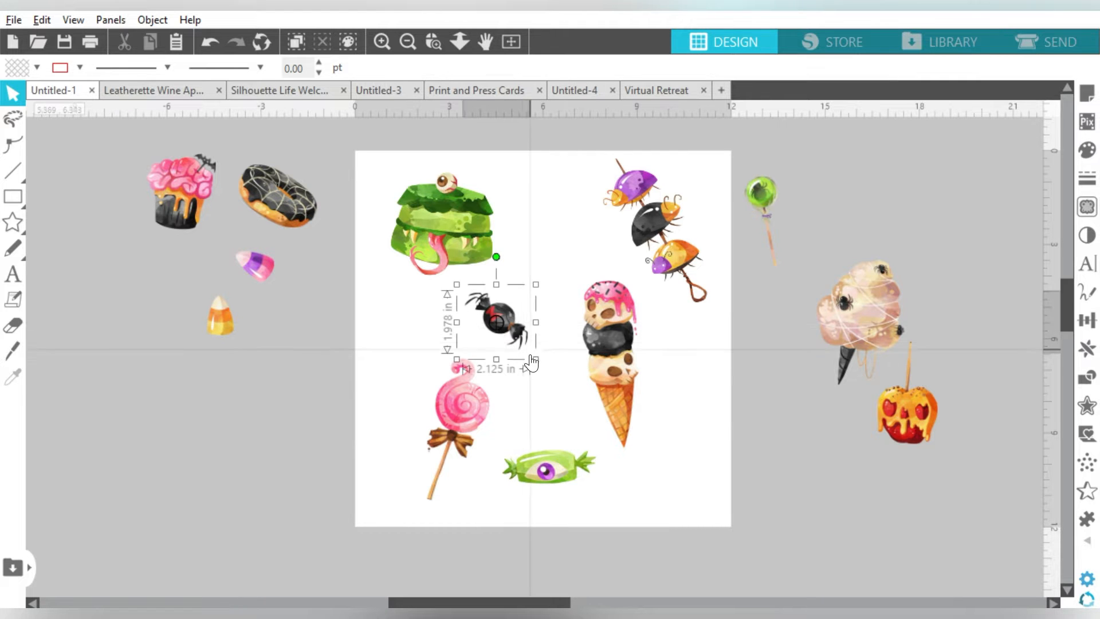
pyautogui.moveTo(533, 360); pyautogui.dragTo(555, 378)
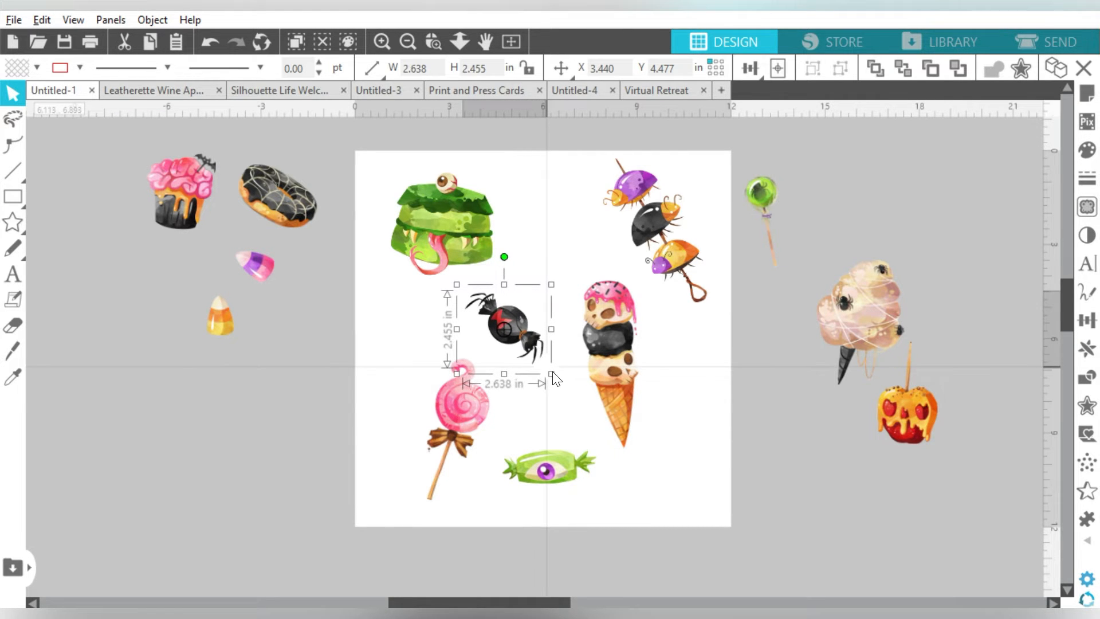
# - Place the pink cupcake across the page's right edge near the lower corner and enlarge it to about 3.08 in wide
pyautogui.click(198, 180)
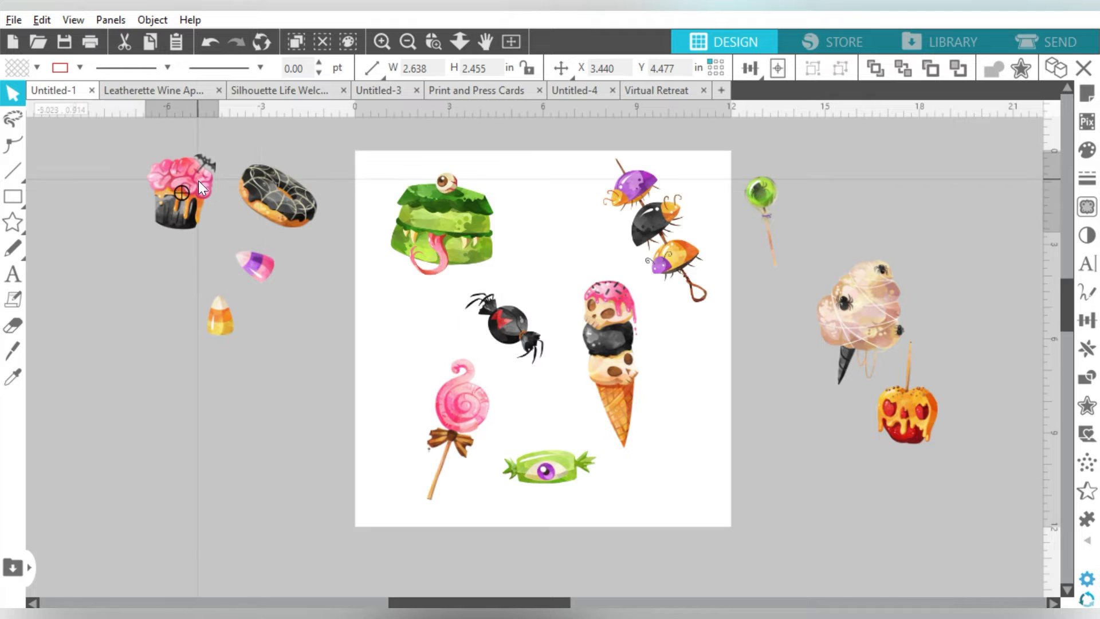
pyautogui.moveTo(198, 180); pyautogui.dragTo(708, 378)
pyautogui.moveTo(708, 435)
pyautogui.mouseDown()
pyautogui.moveTo(716, 457)
pyautogui.moveTo(706, 465)
pyautogui.moveTo(699, 450)
pyautogui.mouseUp()
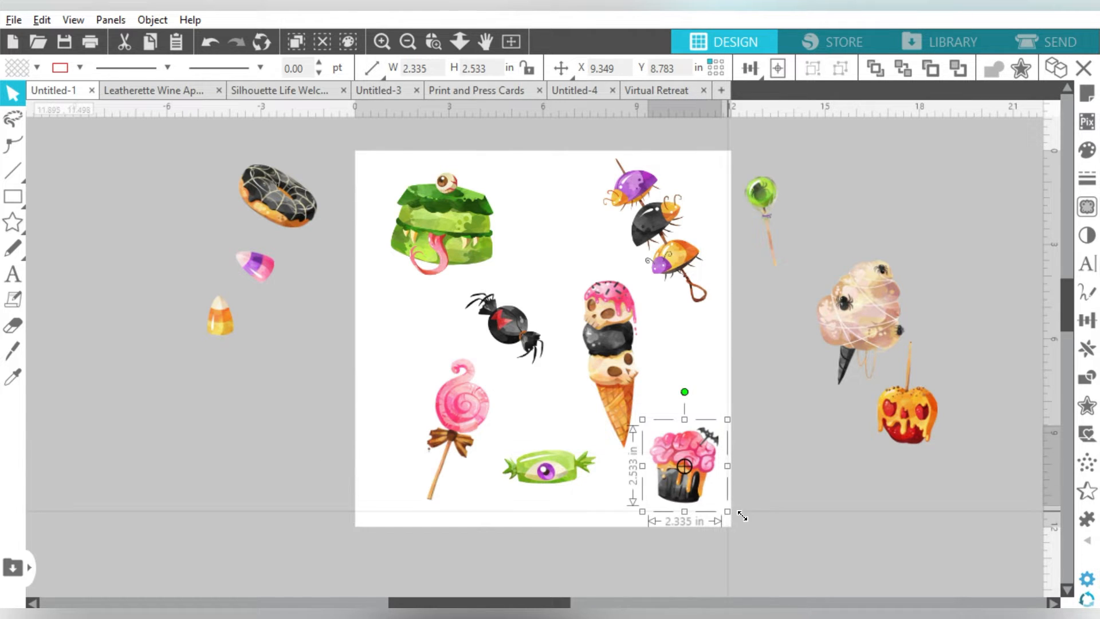
pyautogui.moveTo(741, 515); pyautogui.dragTo(765, 525)
pyautogui.moveTo(719, 451); pyautogui.dragTo(748, 441)
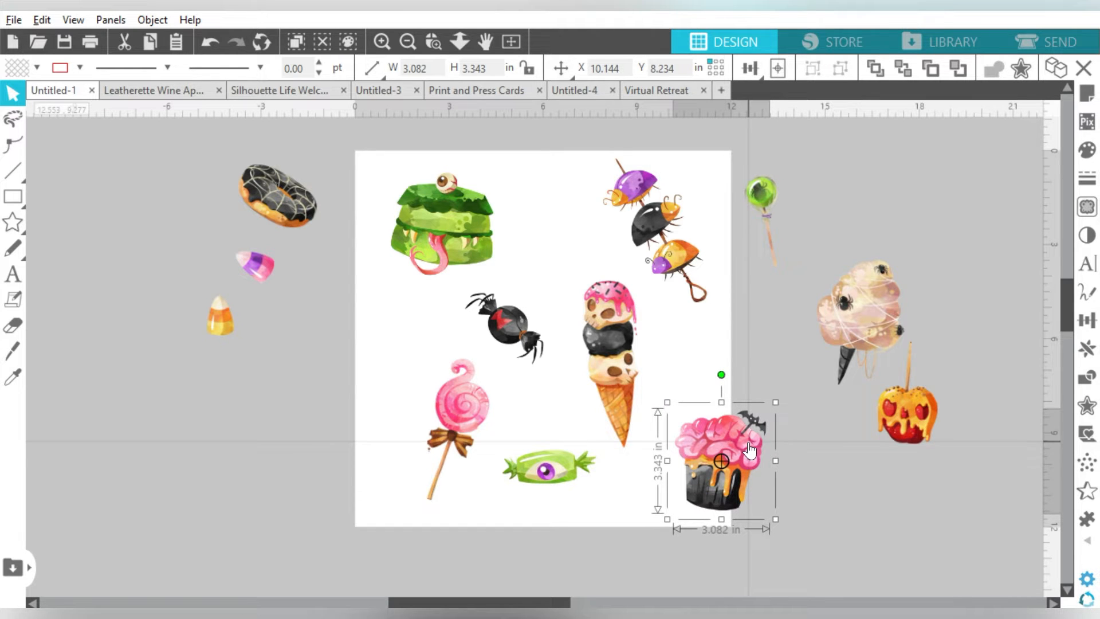
# - Shift the ice cream cone slightly up and the pink swirl lollipop slightly right to even out the spacing
pyautogui.moveTo(613, 346); pyautogui.dragTo(612, 339)
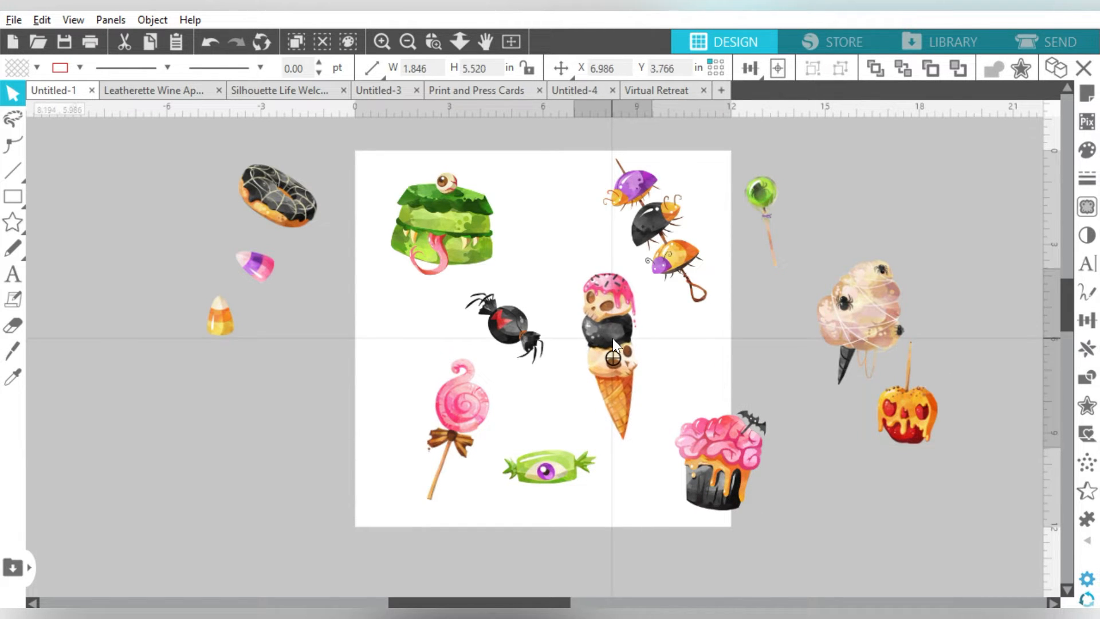
pyautogui.click(766, 433)
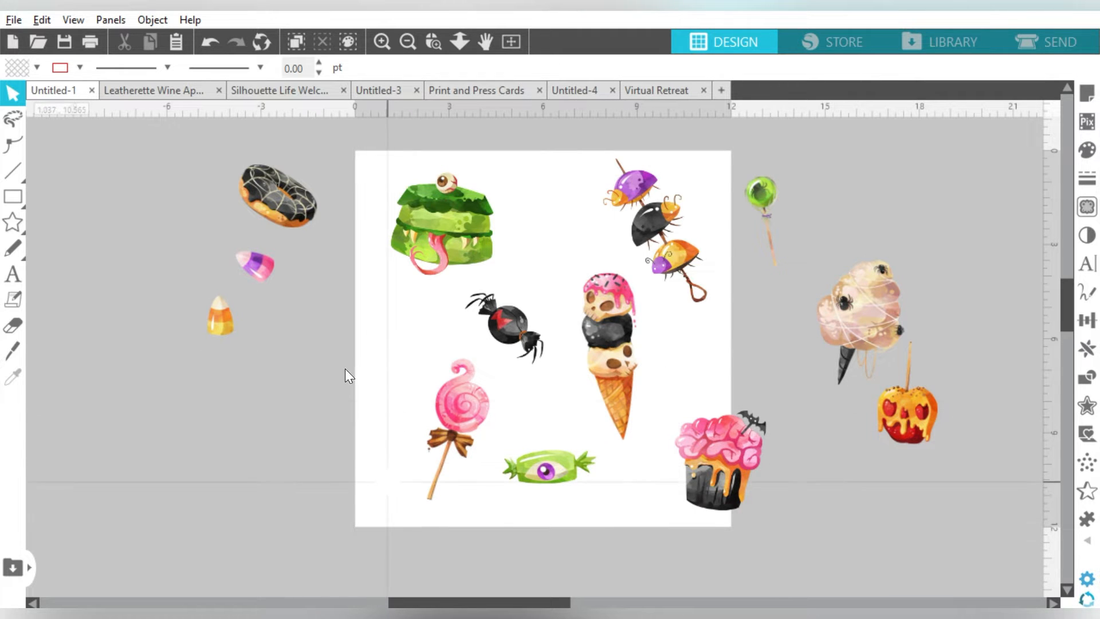
pyautogui.click(465, 399)
pyautogui.moveTo(466, 399); pyautogui.dragTo(472, 399)
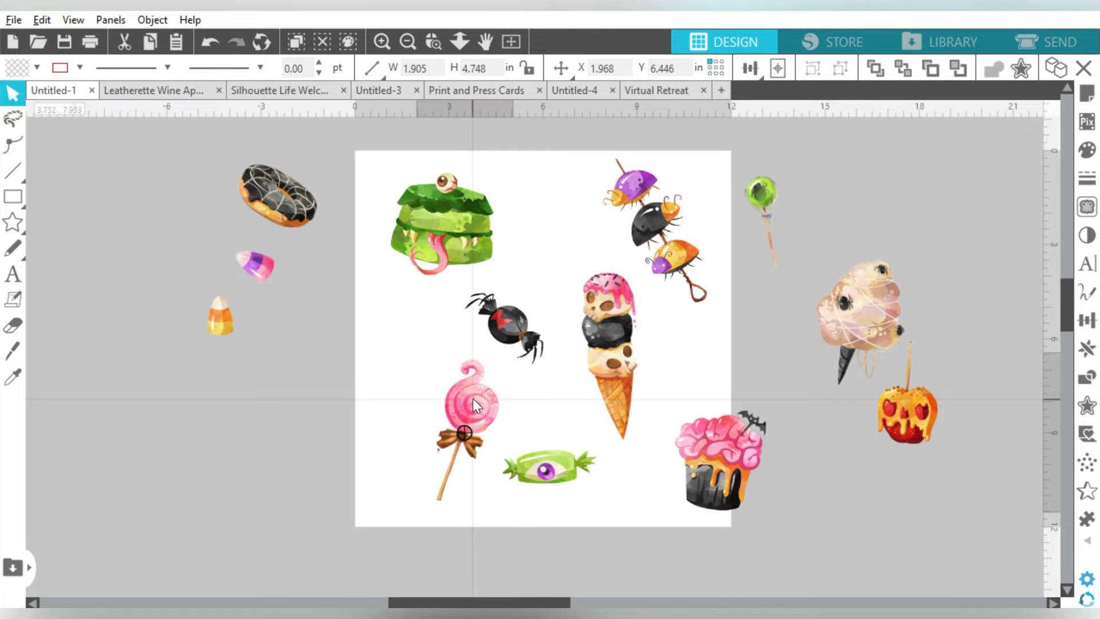
pyautogui.moveTo(473, 398); pyautogui.dragTo(480, 397)
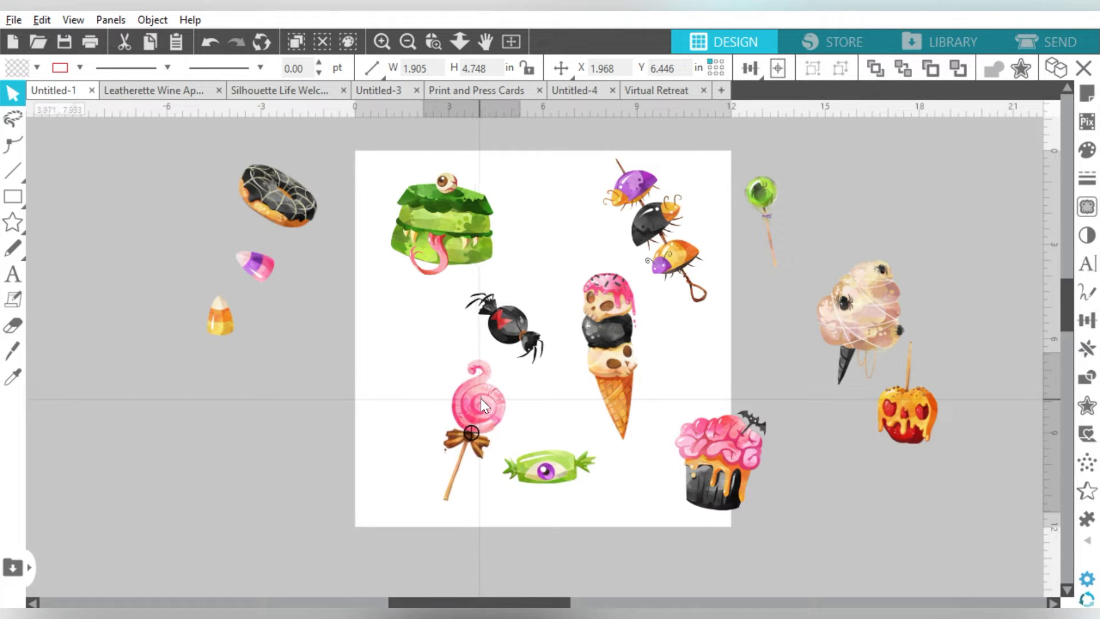
pyautogui.click(671, 360)
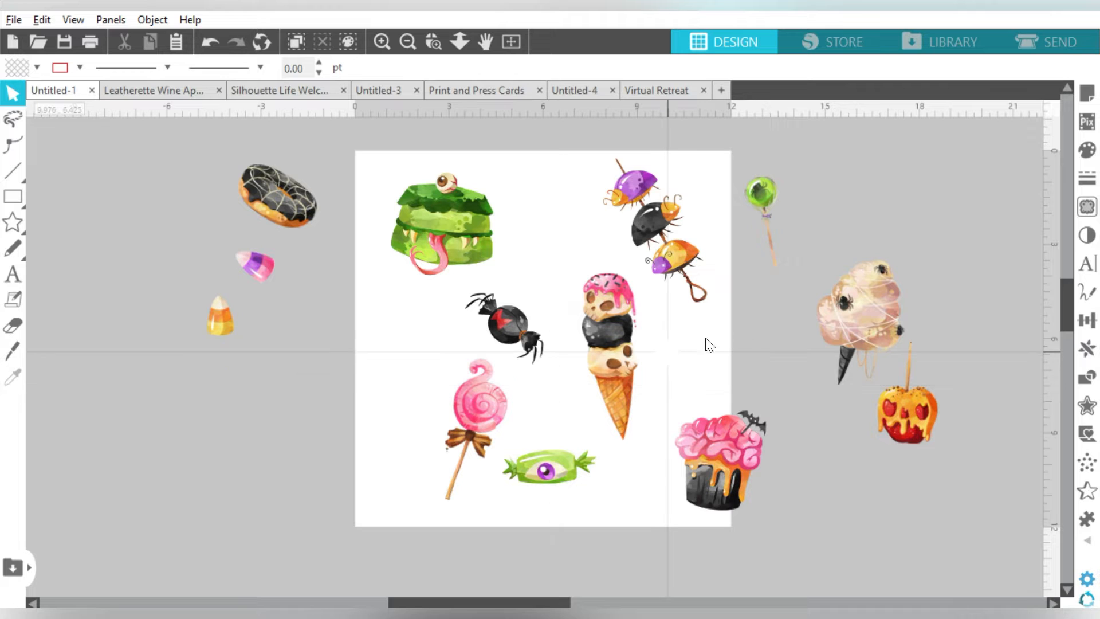
# - Move the green spider lollipop above the cupcake and the beetle skewer across the page's left edge
pyautogui.moveTo(774, 199); pyautogui.dragTo(709, 337)
pyautogui.click(709, 315)
pyautogui.moveTo(673, 233); pyautogui.dragTo(372, 331)
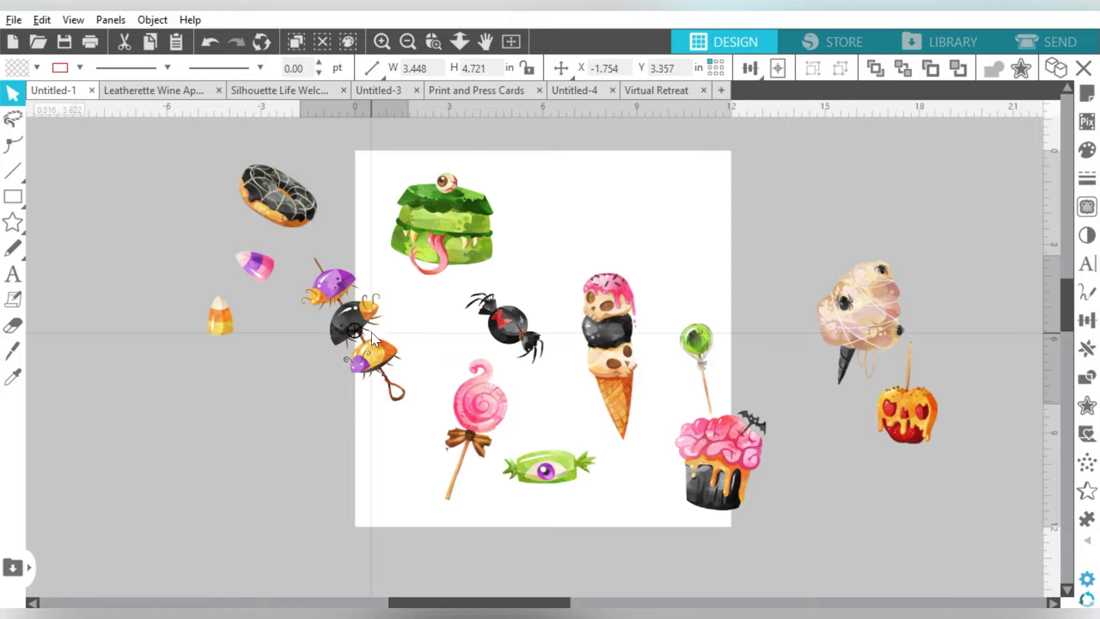
# - Move the green spider lollipop to the page's upper right, enlarge it to about 1.81 by 4.67 in and tilt it slightly left
pyautogui.moveTo(694, 346); pyautogui.dragTo(660, 228)
pyautogui.moveTo(691, 312); pyautogui.dragTo(730, 346)
pyautogui.moveTo(669, 221); pyautogui.dragTo(658, 202)
pyautogui.moveTo(660, 149)
pyautogui.mouseDown()
pyautogui.moveTo(699, 157)
pyautogui.moveTo(646, 149)
pyautogui.mouseUp()
pyautogui.moveTo(654, 210); pyautogui.dragTo(659, 196)
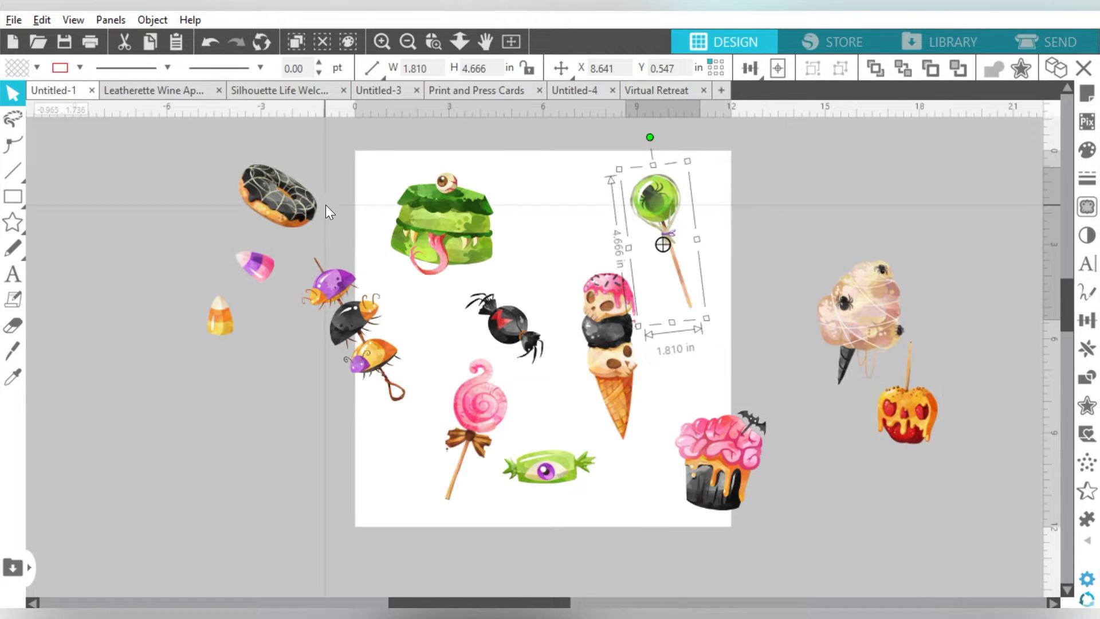
# - Place the cotton candy cone across the page's top edge between the monster burger and the green lollipop
pyautogui.click(279, 216)
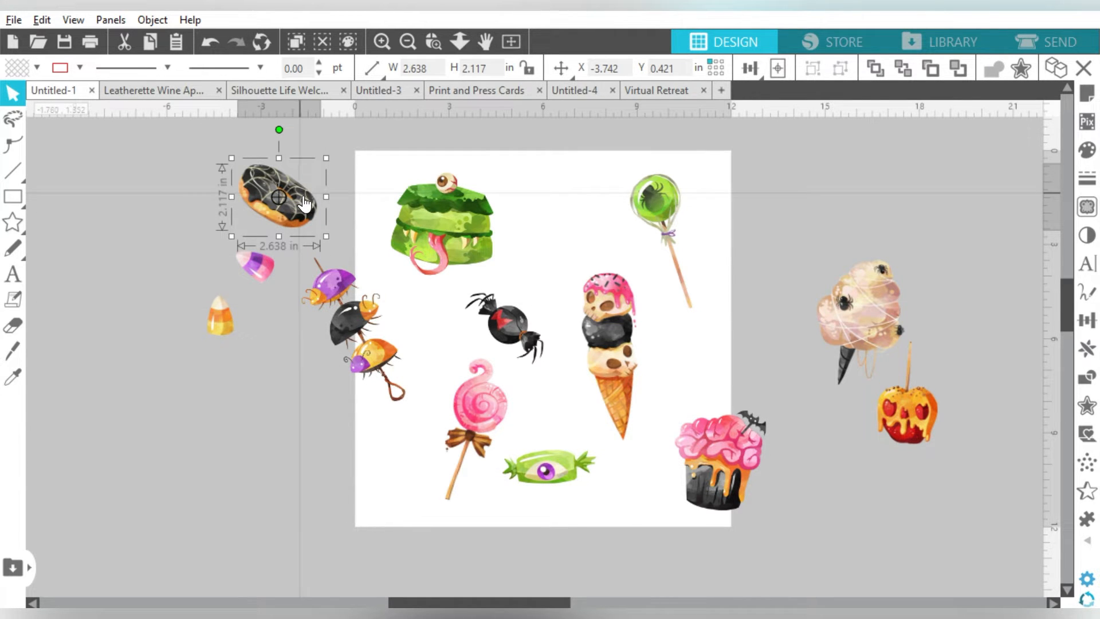
pyautogui.moveTo(856, 321); pyautogui.dragTo(558, 167)
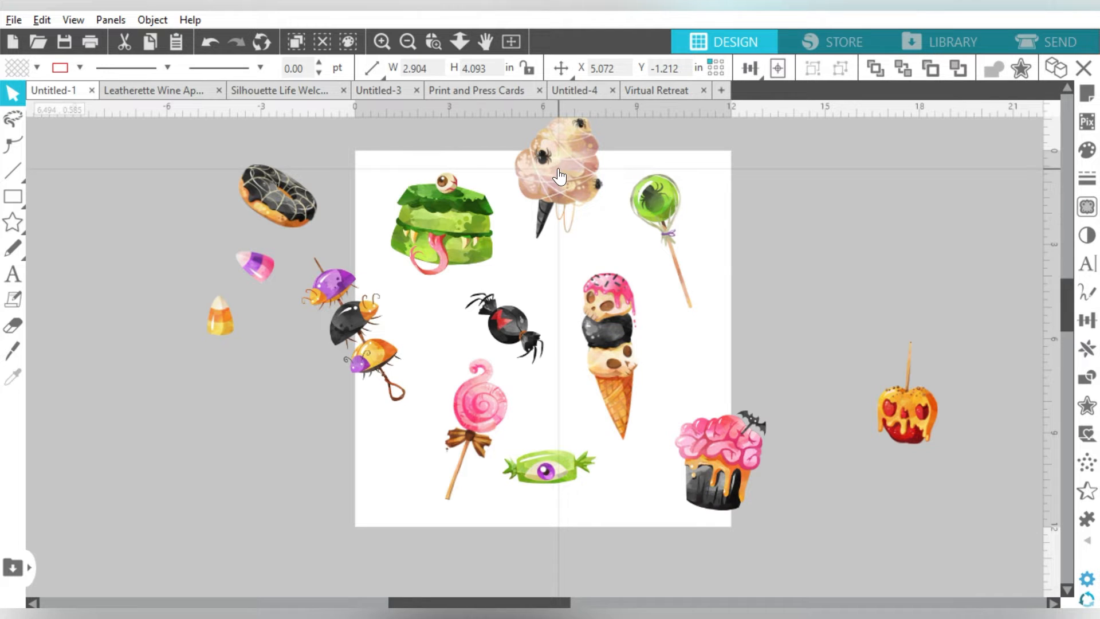
# - Move the black donut, both candy corns and the caramel apple farther off the page's left side to clear the area beside it
pyautogui.click(948, 269)
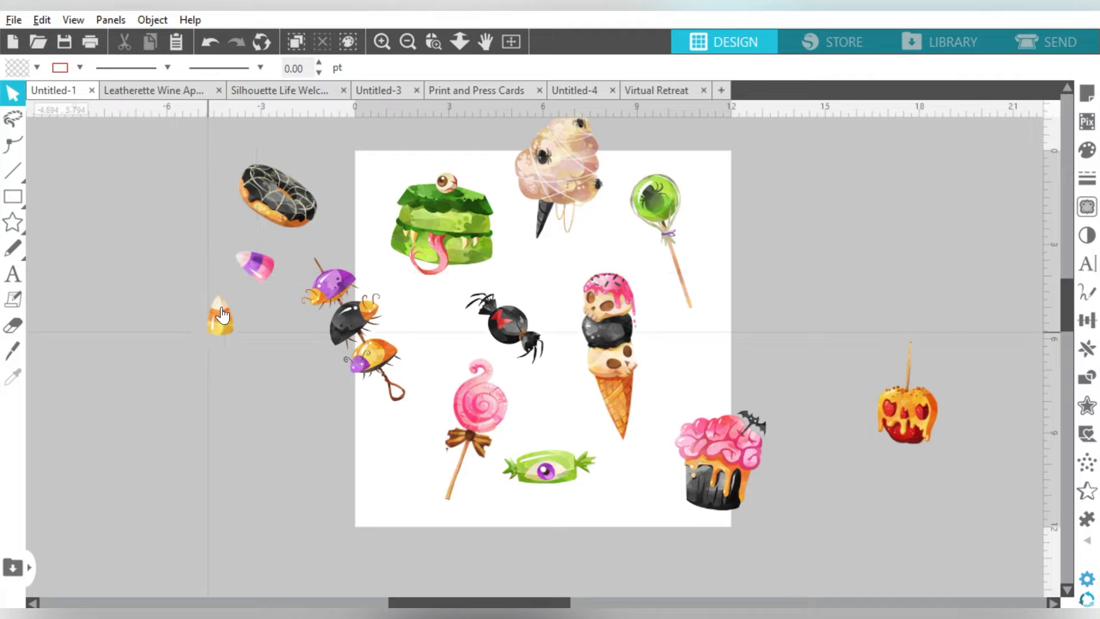
pyautogui.click(260, 199)
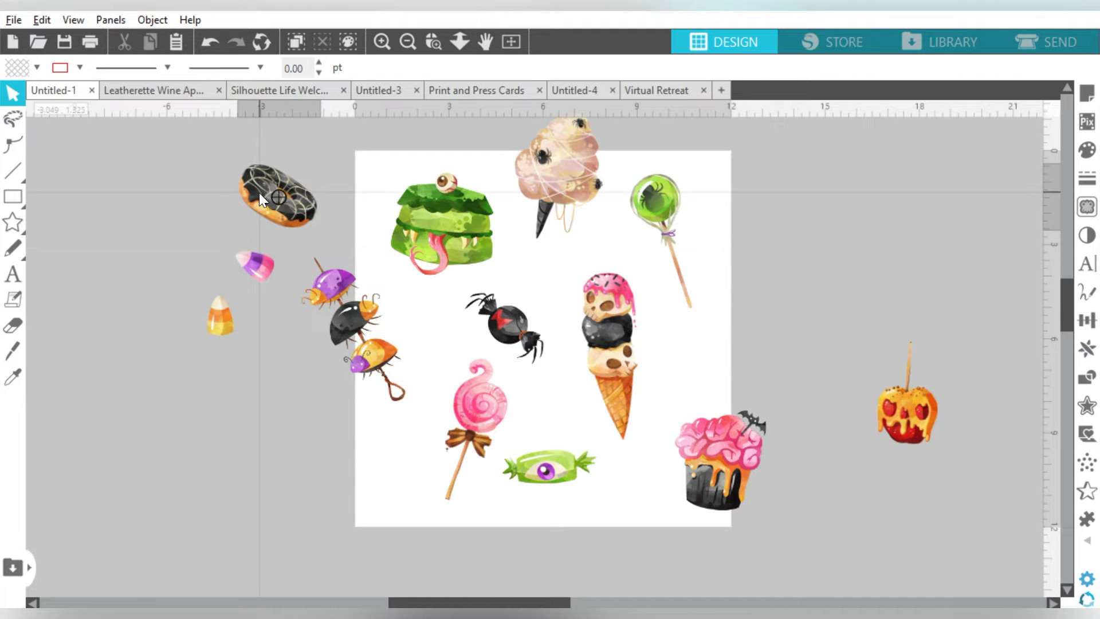
pyautogui.moveTo(259, 199); pyautogui.dragTo(150, 187)
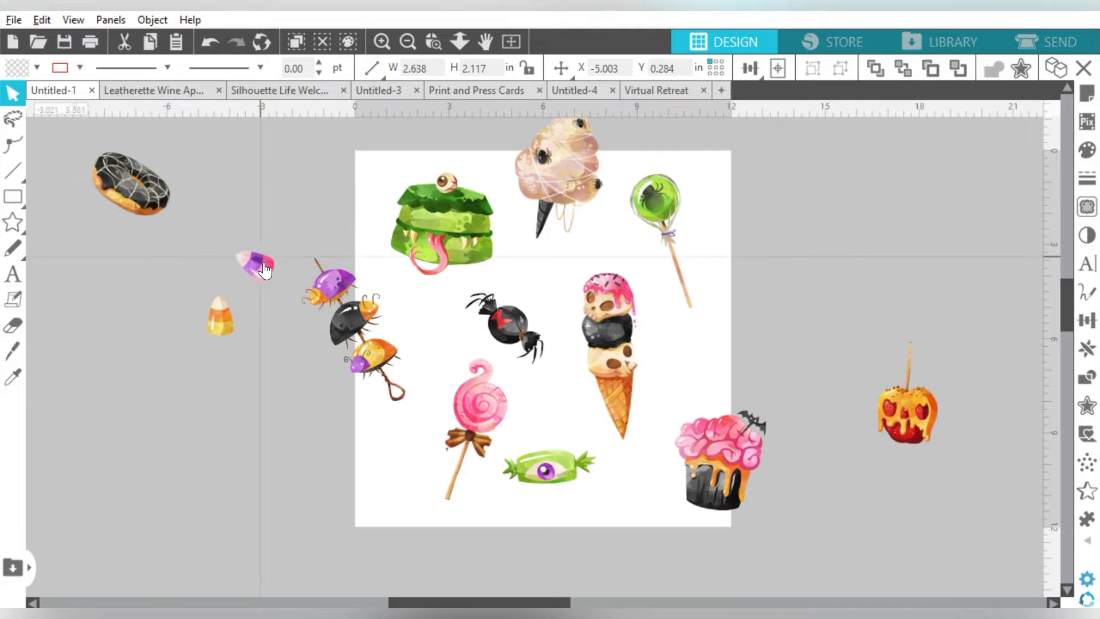
pyautogui.moveTo(263, 262); pyautogui.dragTo(169, 242)
pyautogui.moveTo(217, 316); pyautogui.dragTo(129, 263)
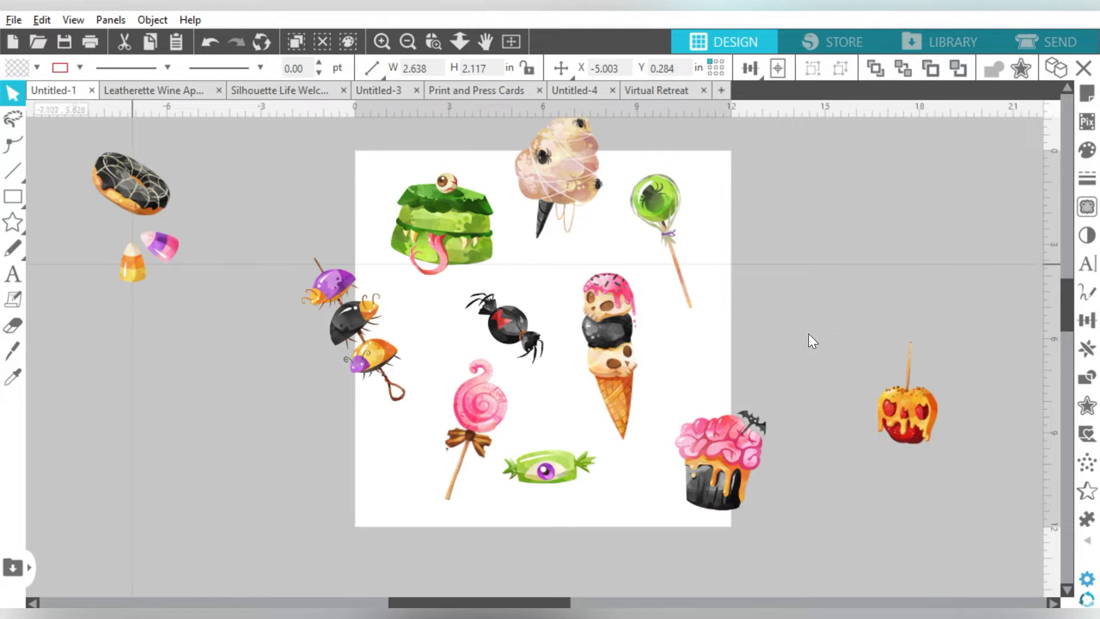
pyautogui.moveTo(913, 430); pyautogui.dragTo(92, 266)
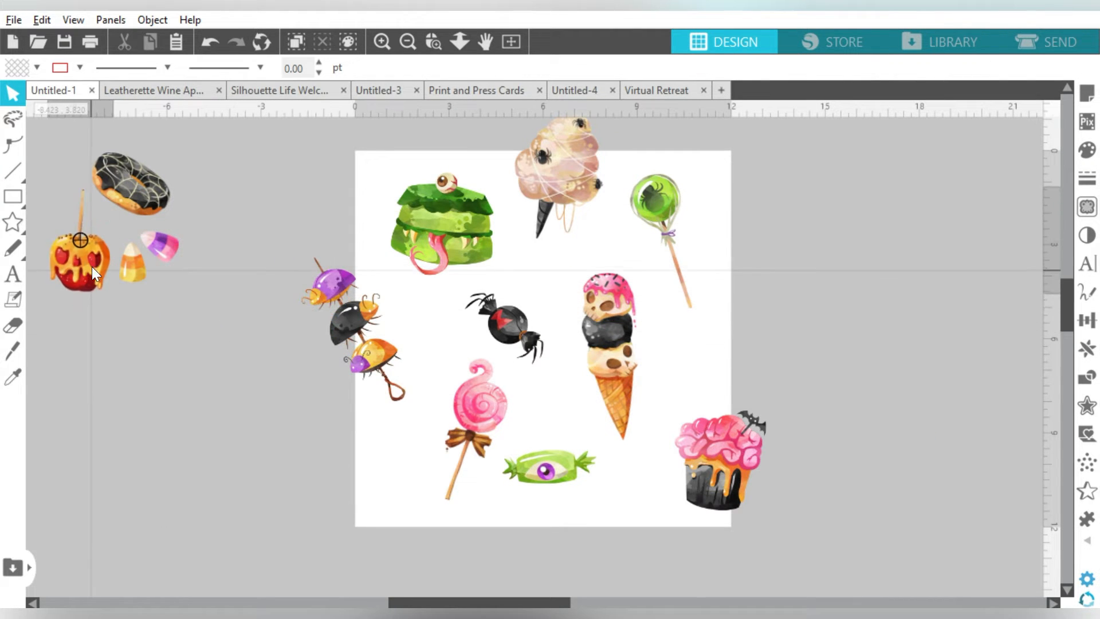
pyautogui.click(215, 177)
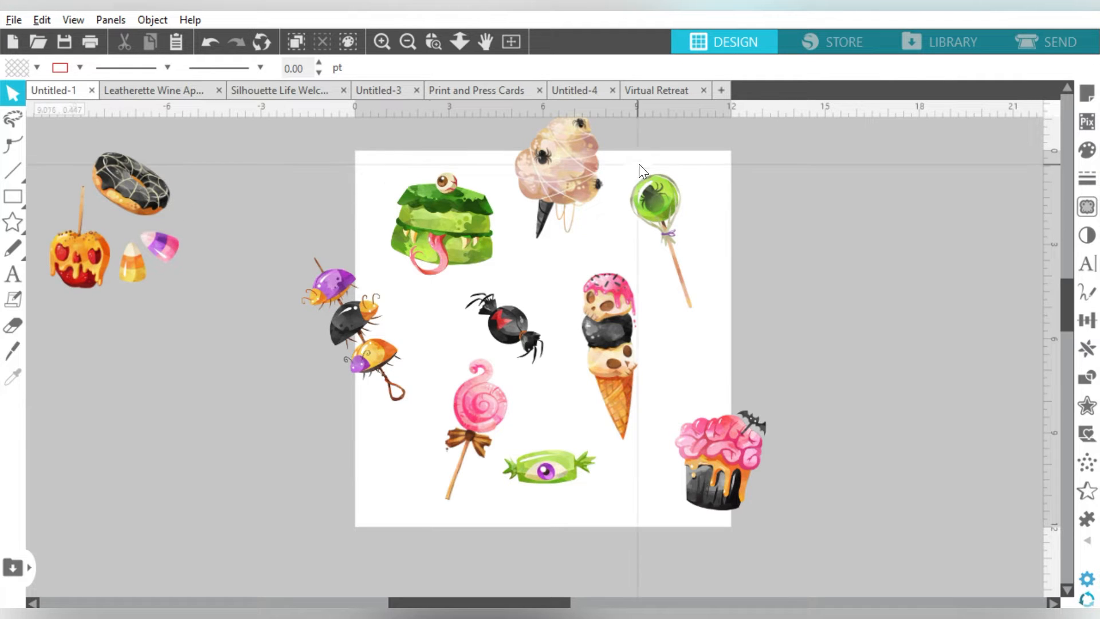
# - Draw a rectangle about 3.1 by 13 in, taller than the page, and align it to the page's left edge
pyautogui.click(13, 198)
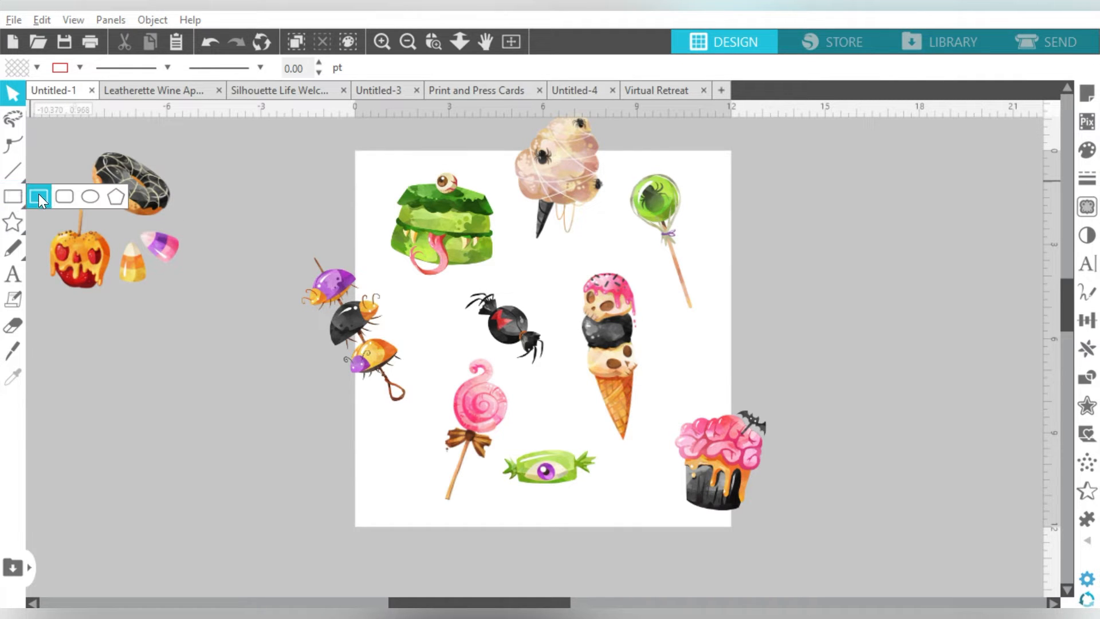
pyautogui.click(39, 194)
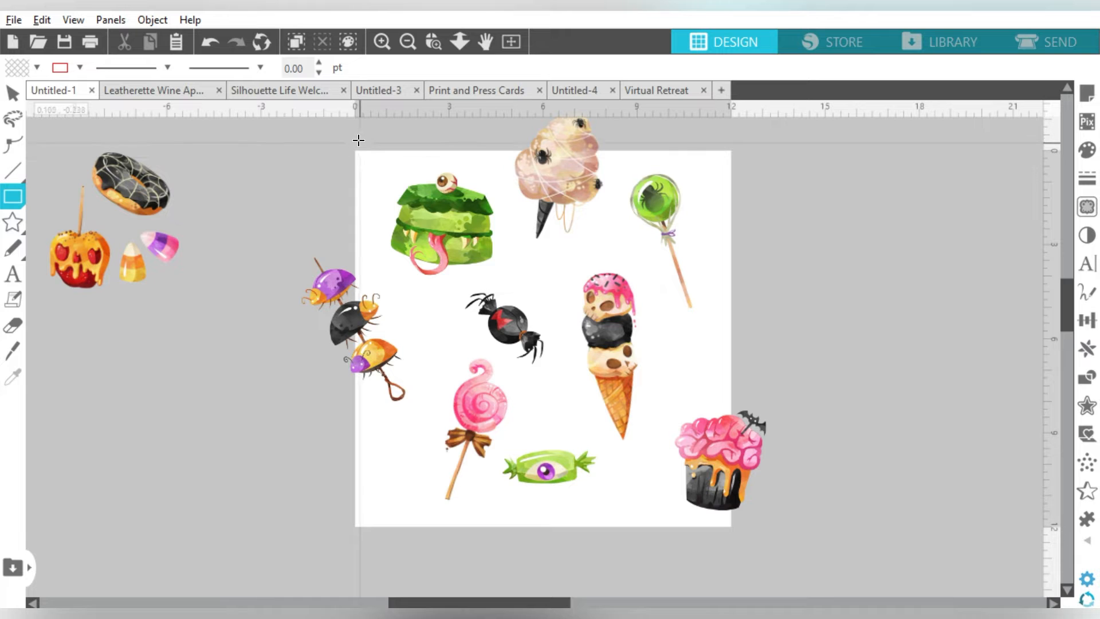
pyautogui.moveTo(355, 138)
pyautogui.mouseDown()
pyautogui.moveTo(401, 183)
pyautogui.moveTo(452, 543)
pyautogui.mouseUp()
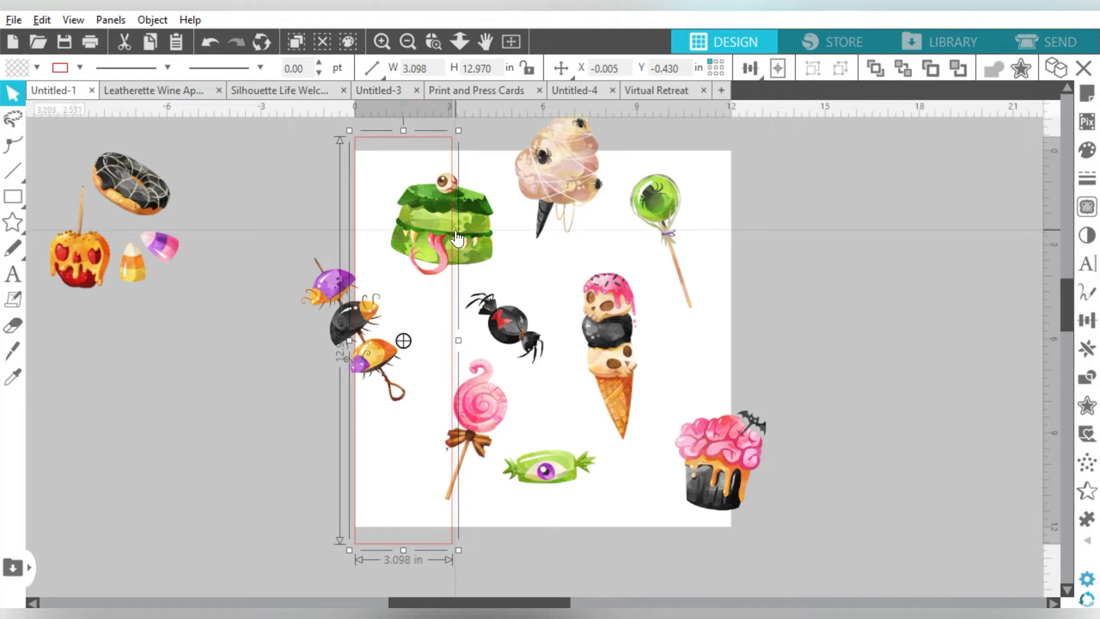
pyautogui.click(1093, 322)
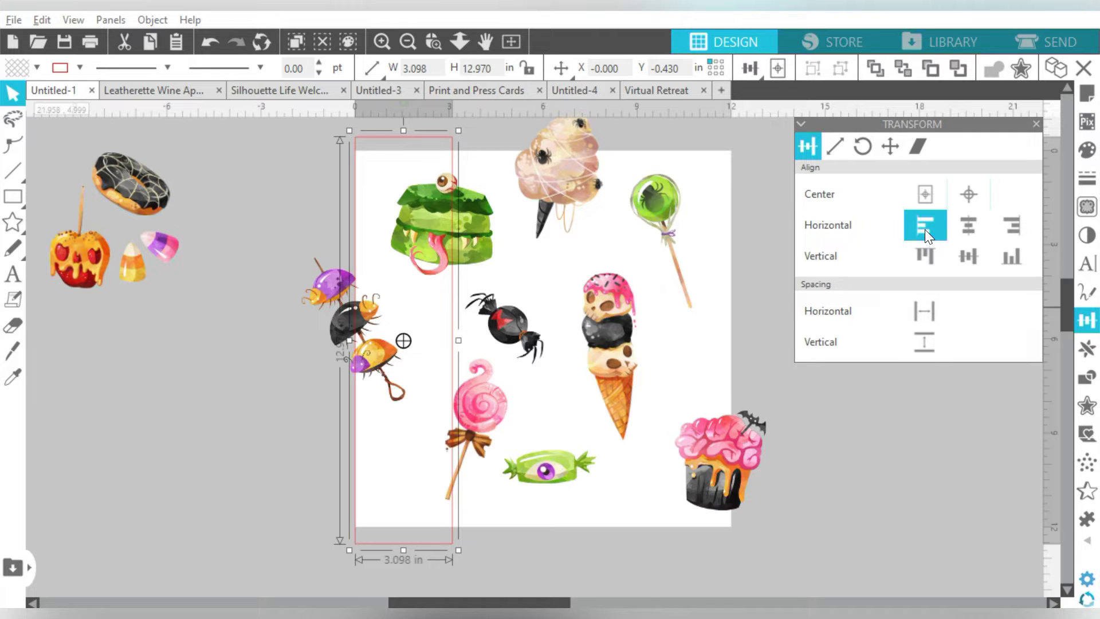
pyautogui.moveTo(369, 136); pyautogui.dragTo(420, 137)
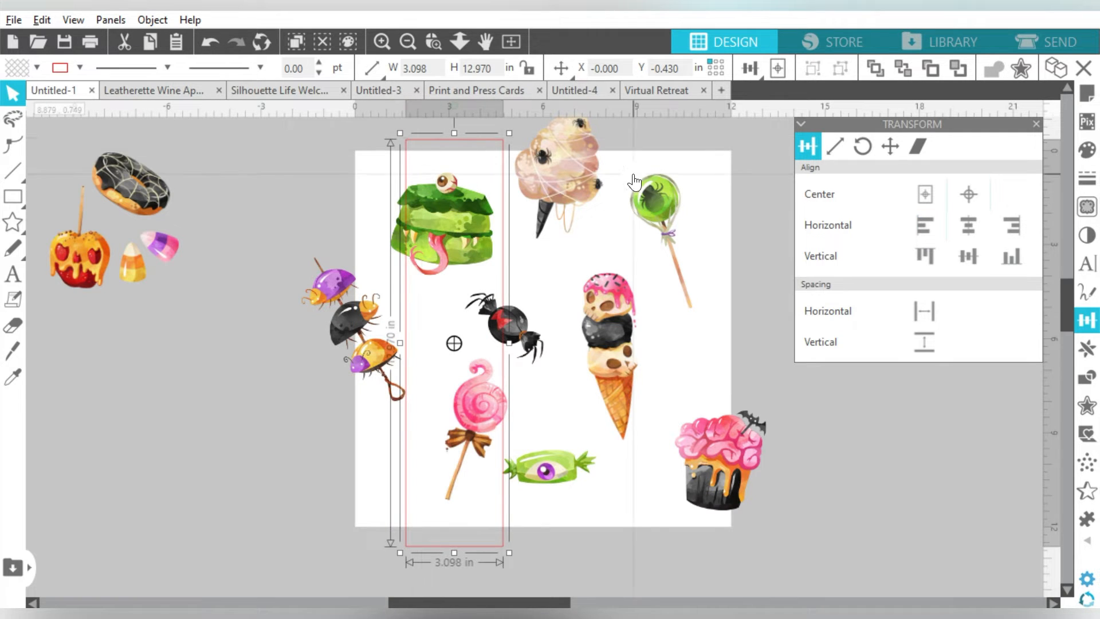
pyautogui.click(929, 225)
pyautogui.click(929, 225)
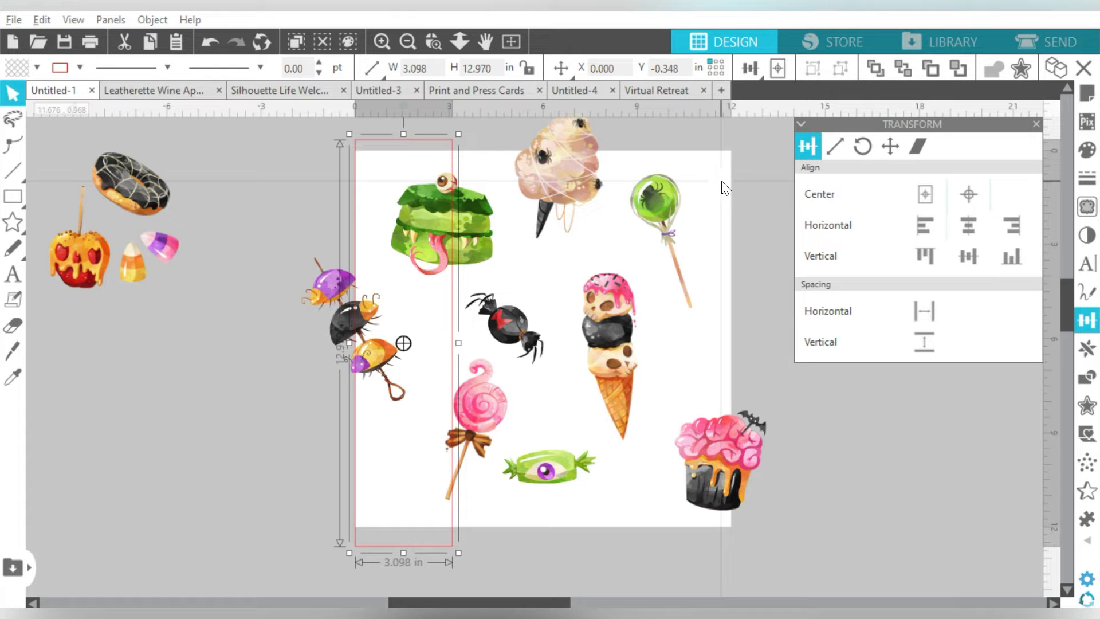
# - Duplicate the rectangle directly to its left outside the page, and place a duplicate of the beetle skewer to the left of the original
pyautogui.press('i')
pyautogui.hotkey('ctrl', 'Left')
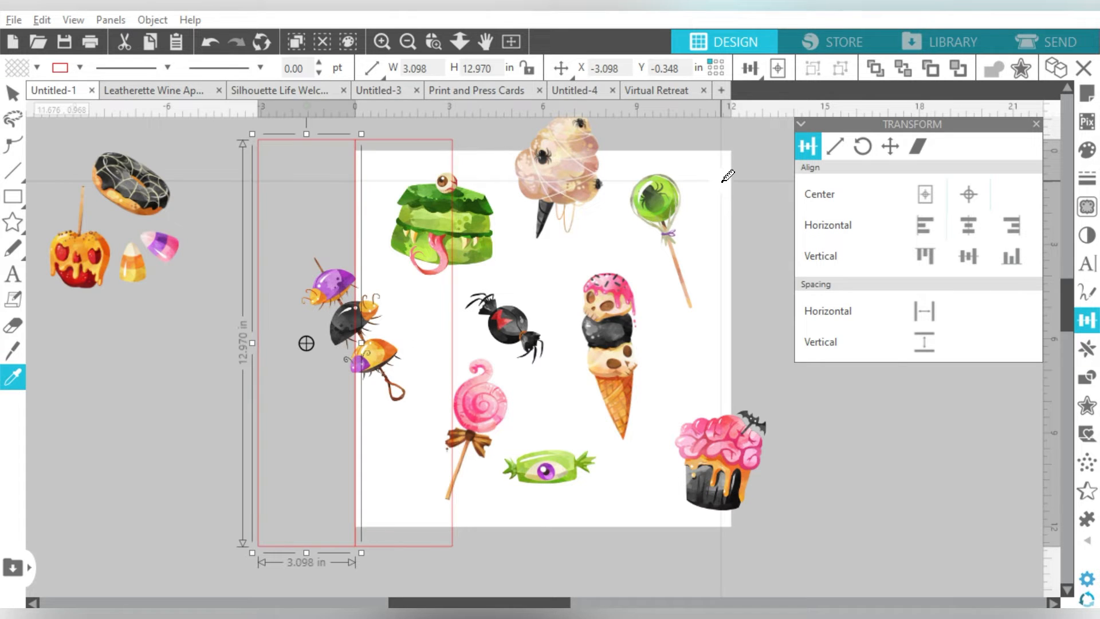
pyautogui.press('v')
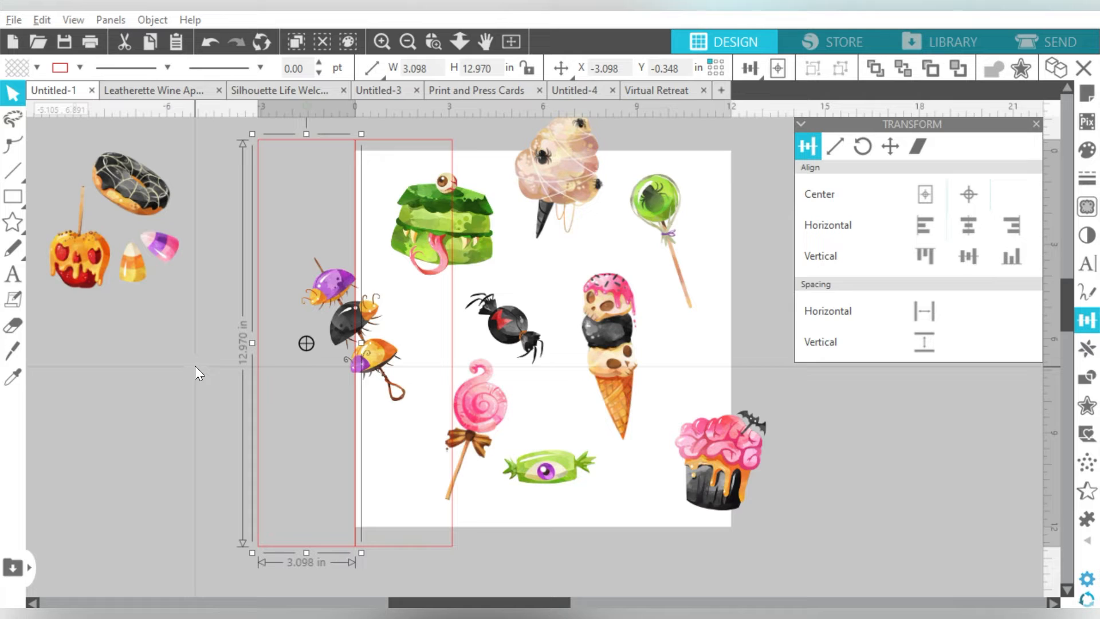
pyautogui.click(339, 281)
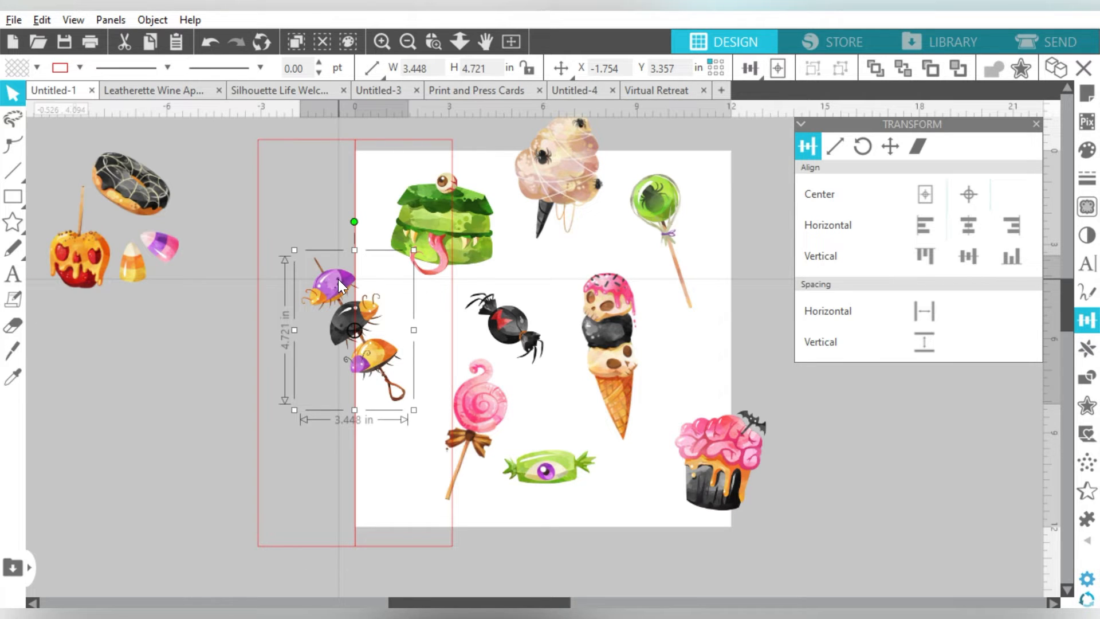
pyautogui.hotkey('ctrl', 'Left')
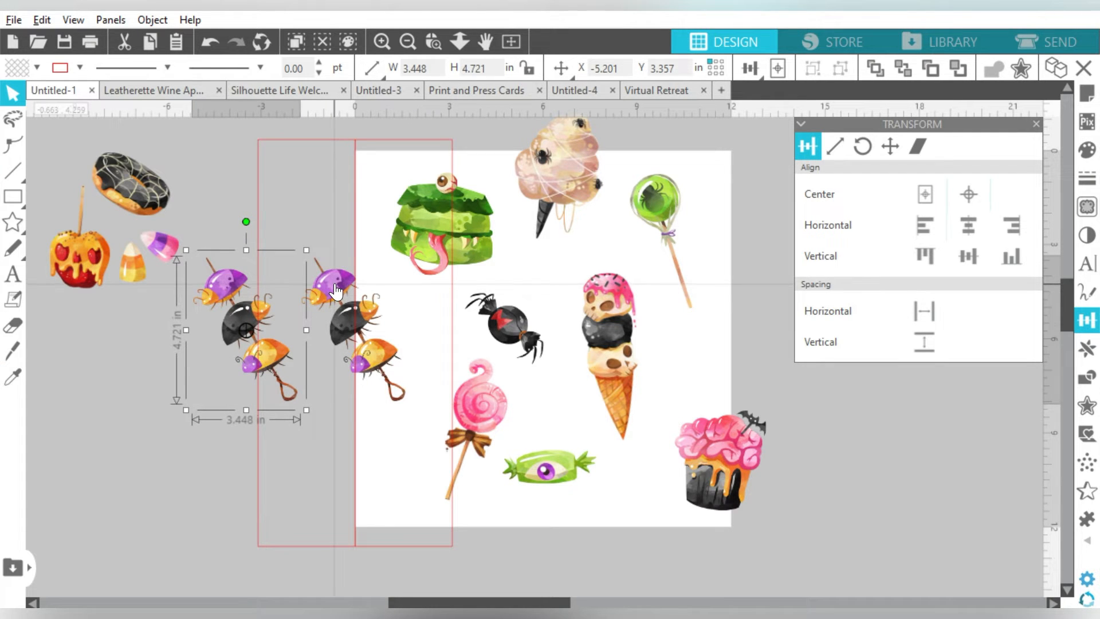
# - Crop the original beetle skewer to the part inside the outer rectangle and align that piece to the page's right edge
pyautogui.click(335, 283)
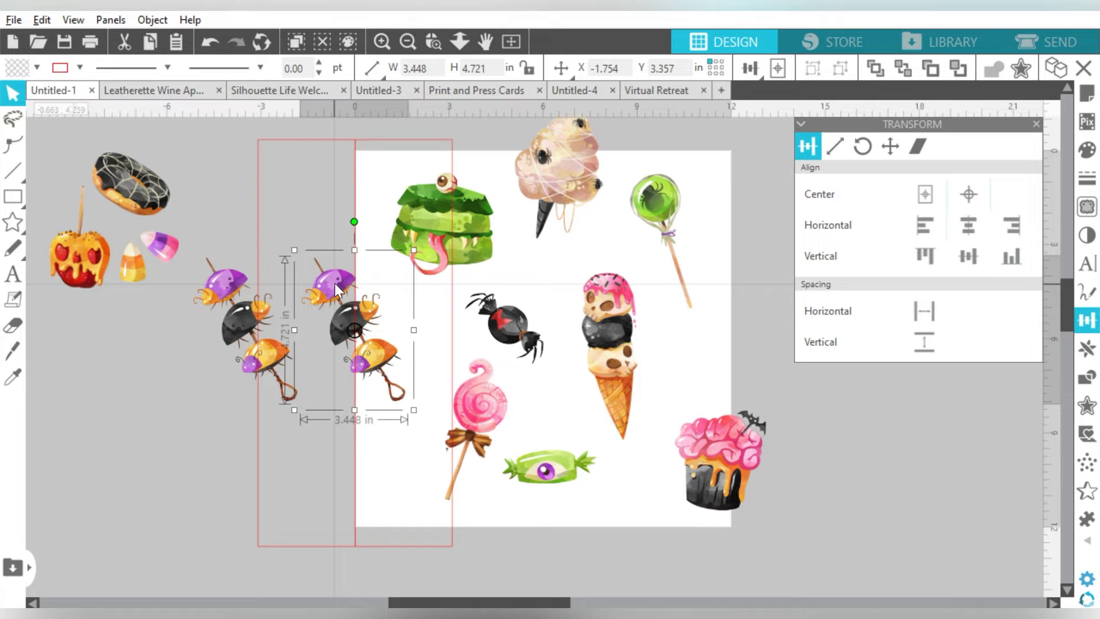
pyautogui.click(260, 162)
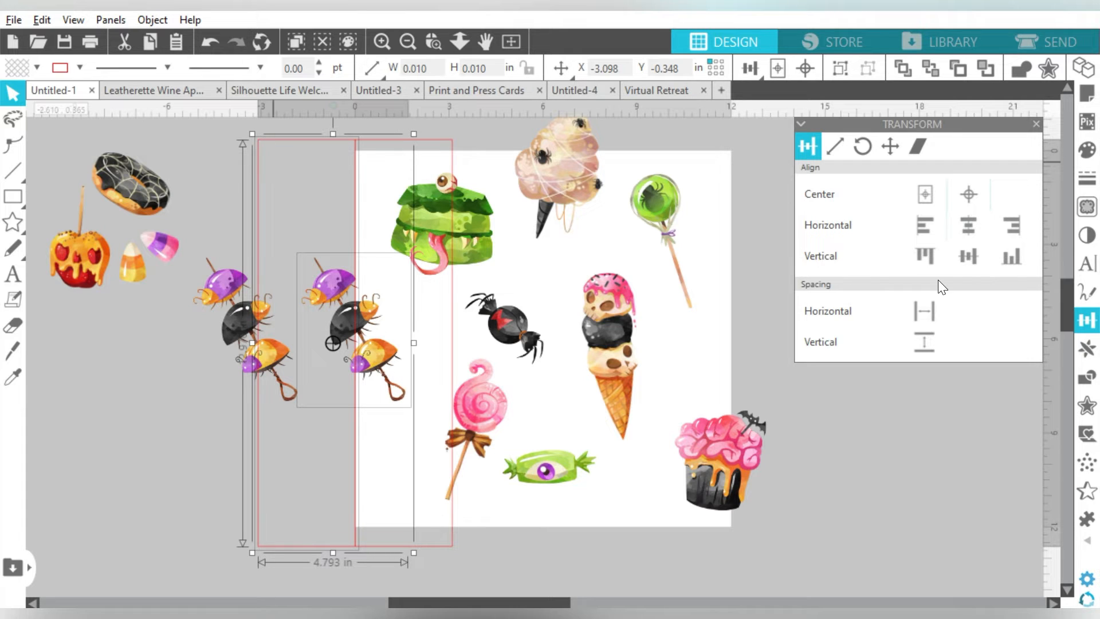
pyautogui.click(1088, 379)
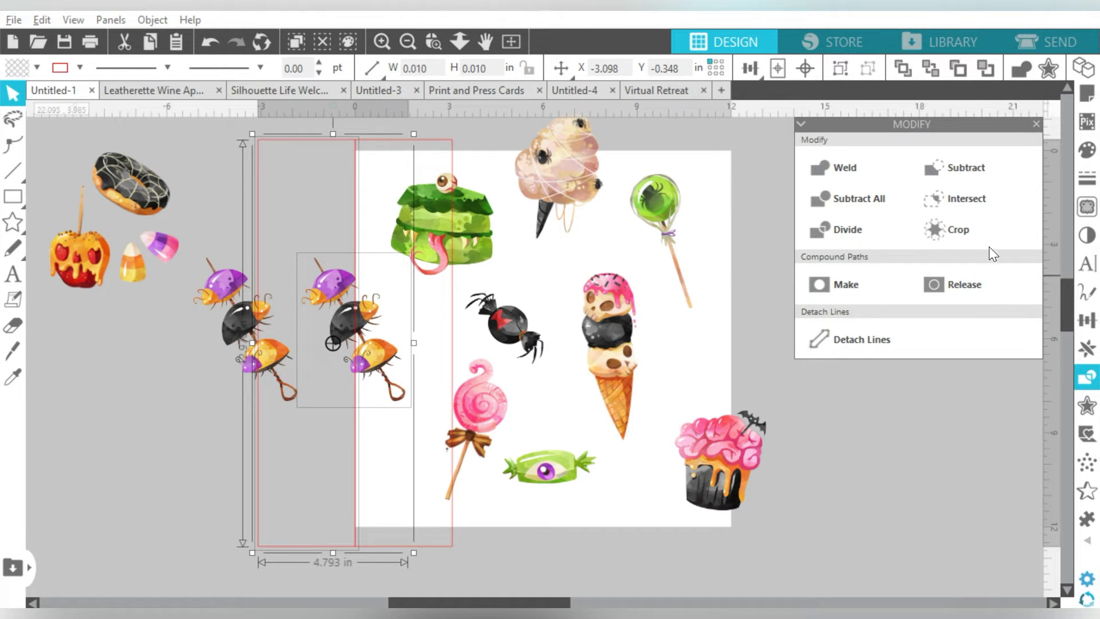
pyautogui.click(971, 230)
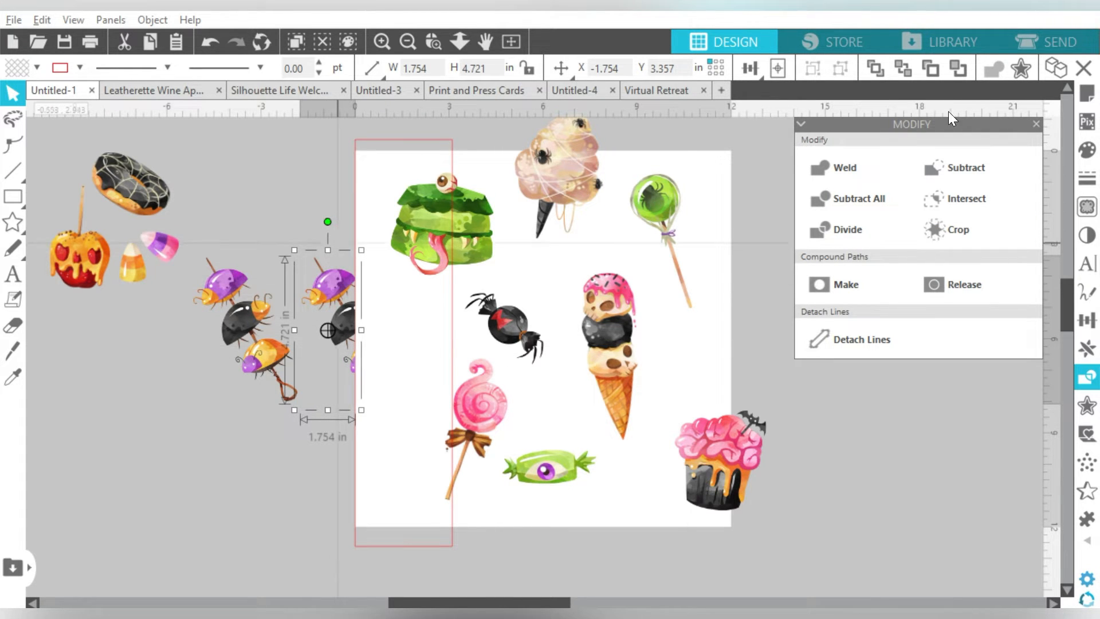
pyautogui.click(1091, 321)
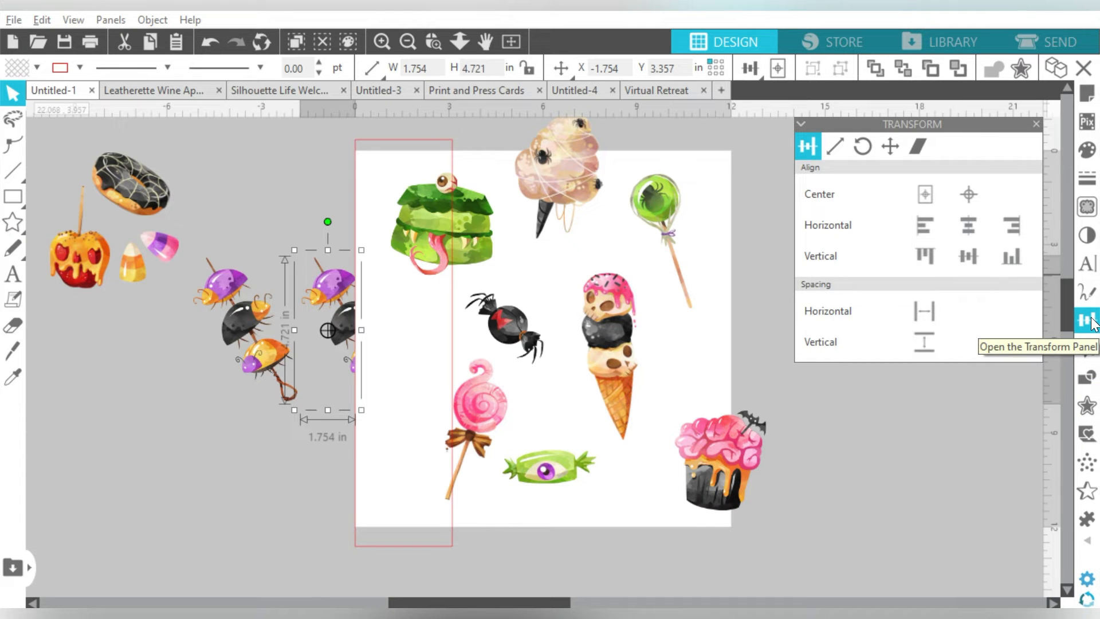
pyautogui.click(1012, 222)
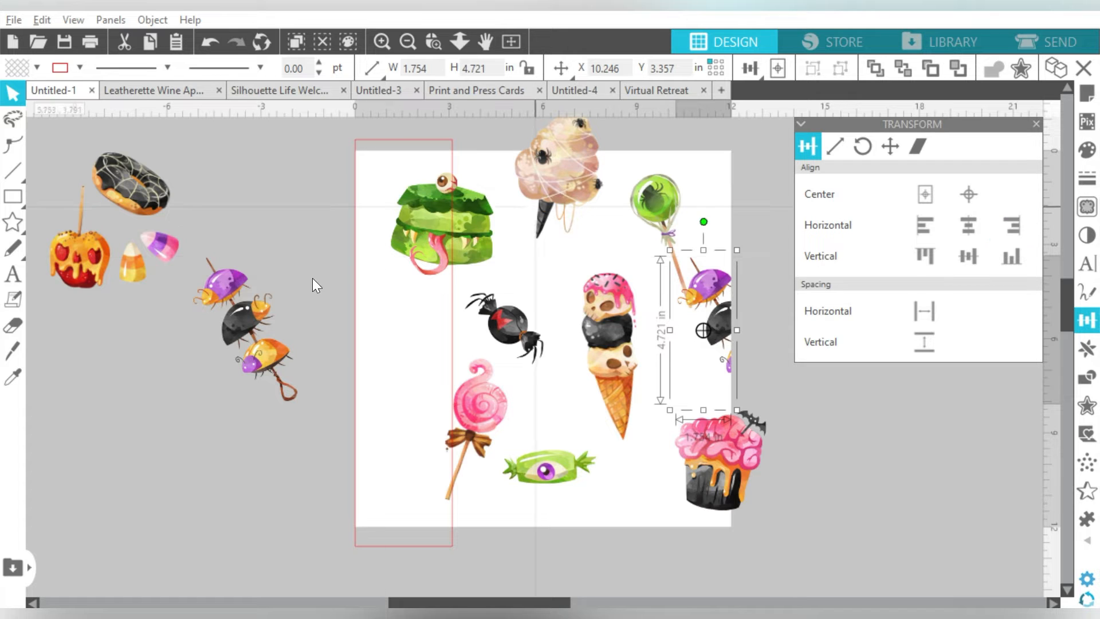
# - Duplicate the spare beetle skewer to the right, back across the page's left edge, and delete the spare
pyautogui.click(236, 299)
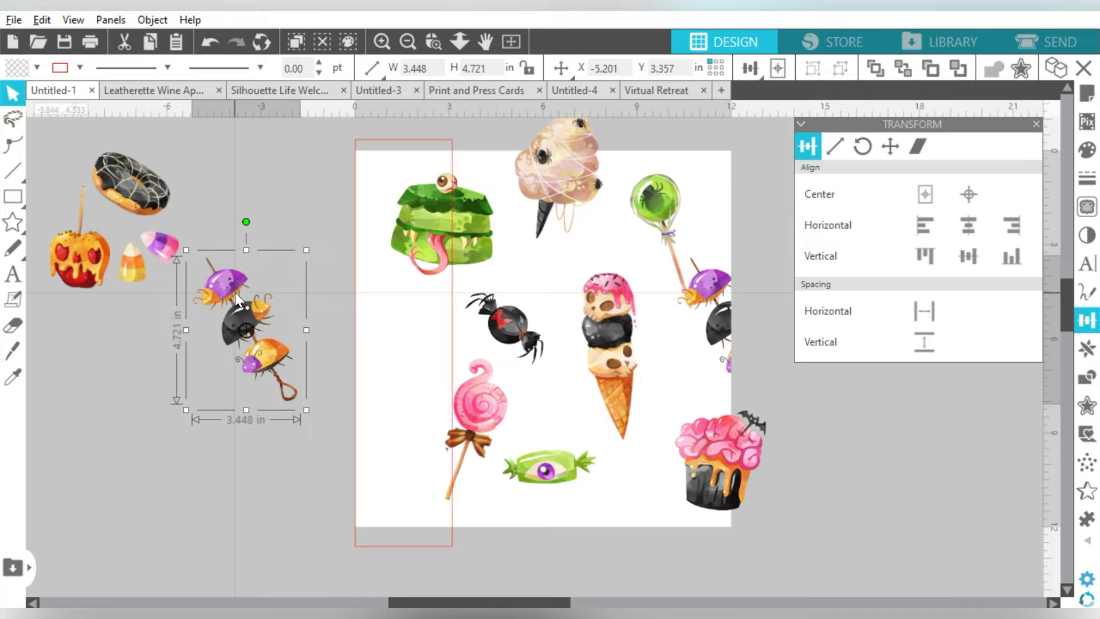
pyautogui.hotkey('ctrl', 'd')
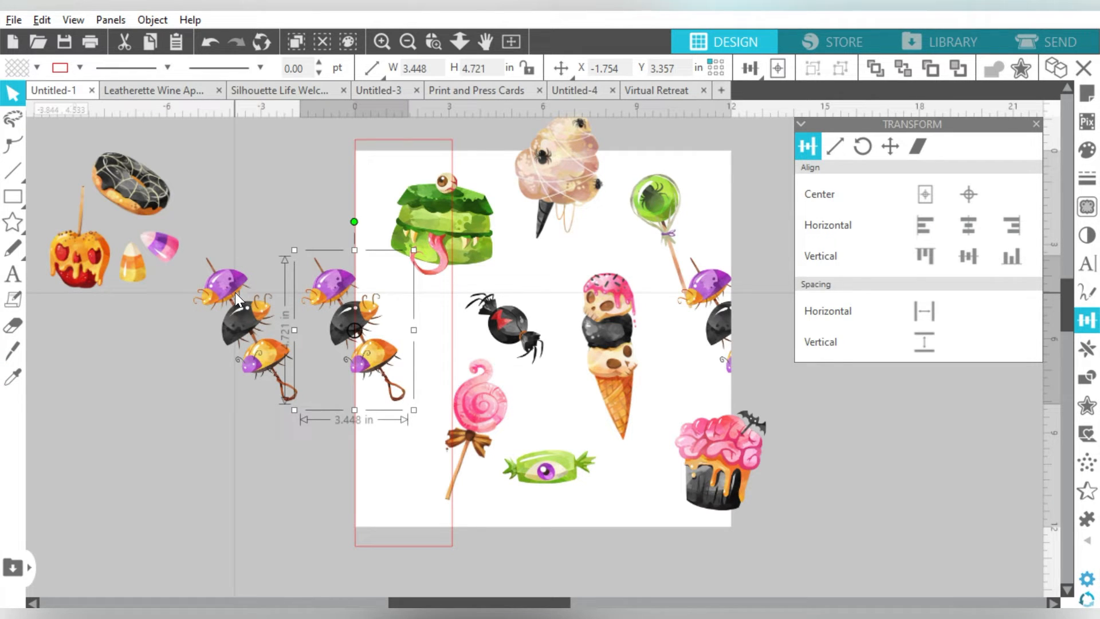
pyautogui.click(234, 293)
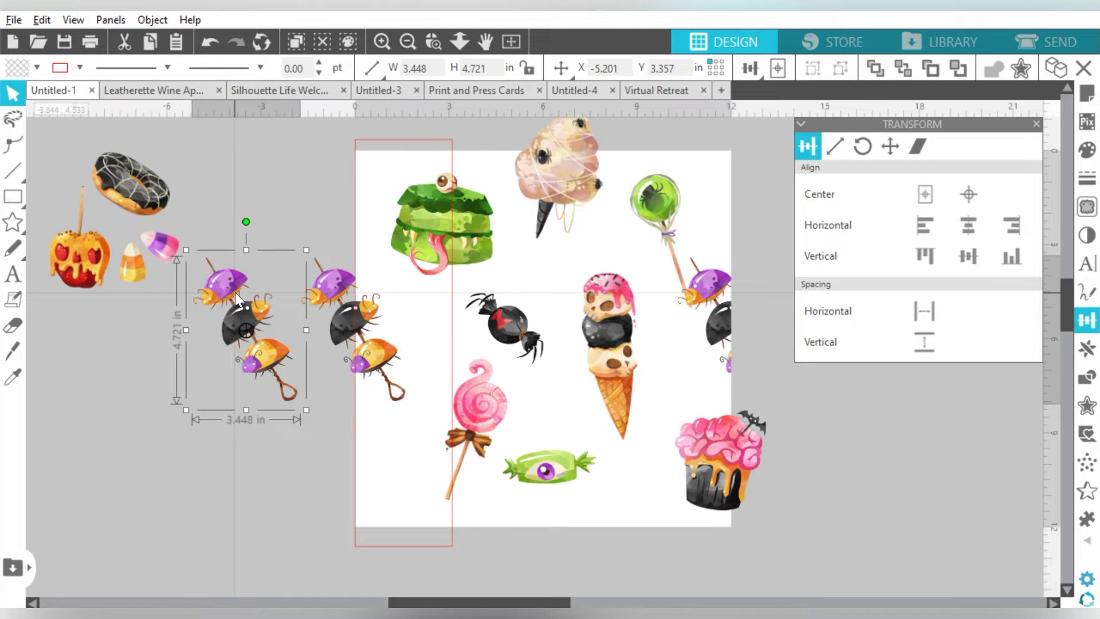
pyautogui.press('Delete')
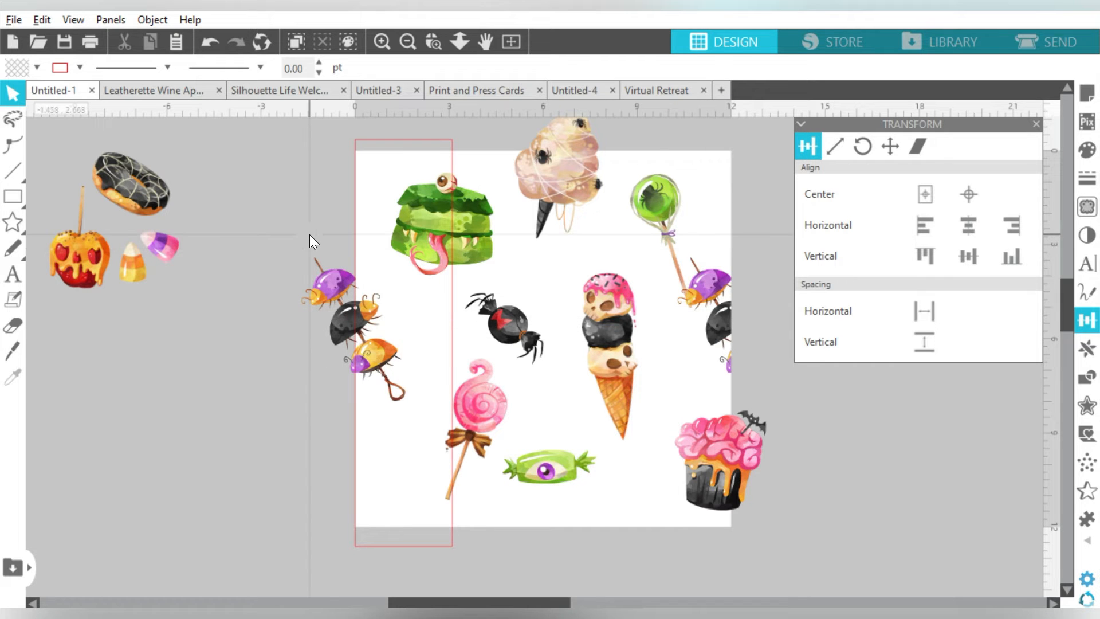
# - Tilt the green spider lollipop to the right and shift it slightly up and left, away from the cropped beetle skewer
pyautogui.click(656, 197)
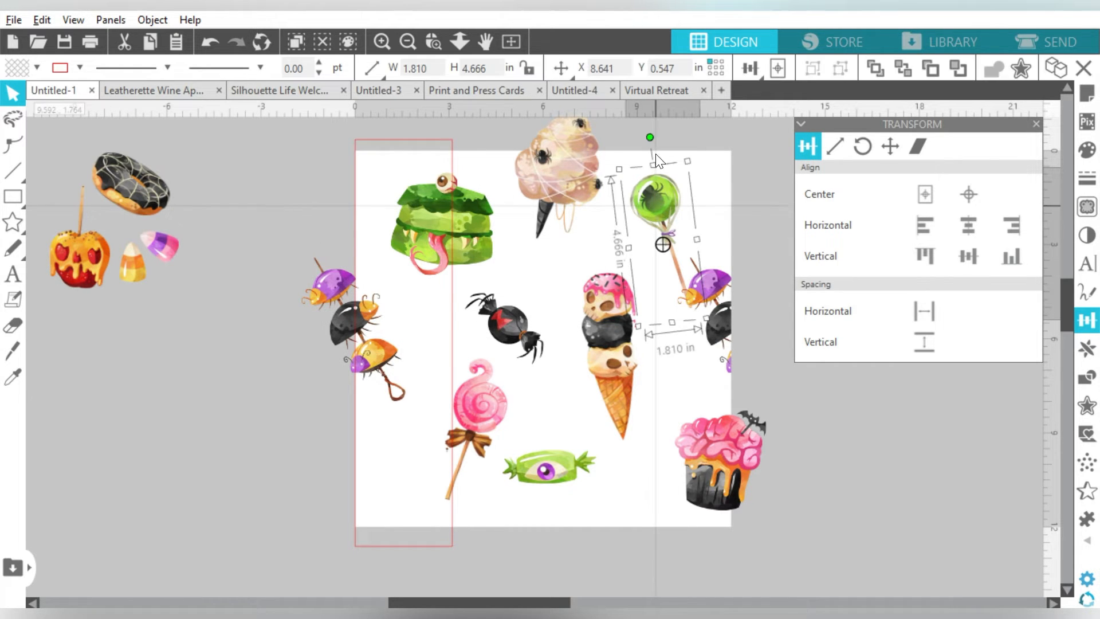
pyautogui.moveTo(654, 137); pyautogui.dragTo(683, 139)
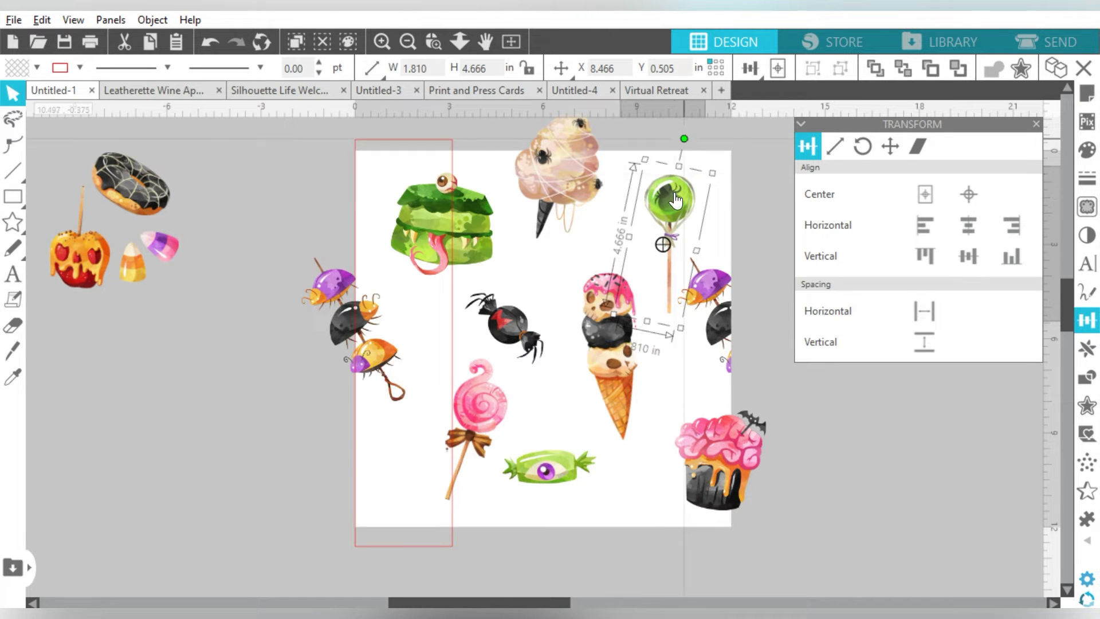
pyautogui.moveTo(674, 200); pyautogui.dragTo(665, 188)
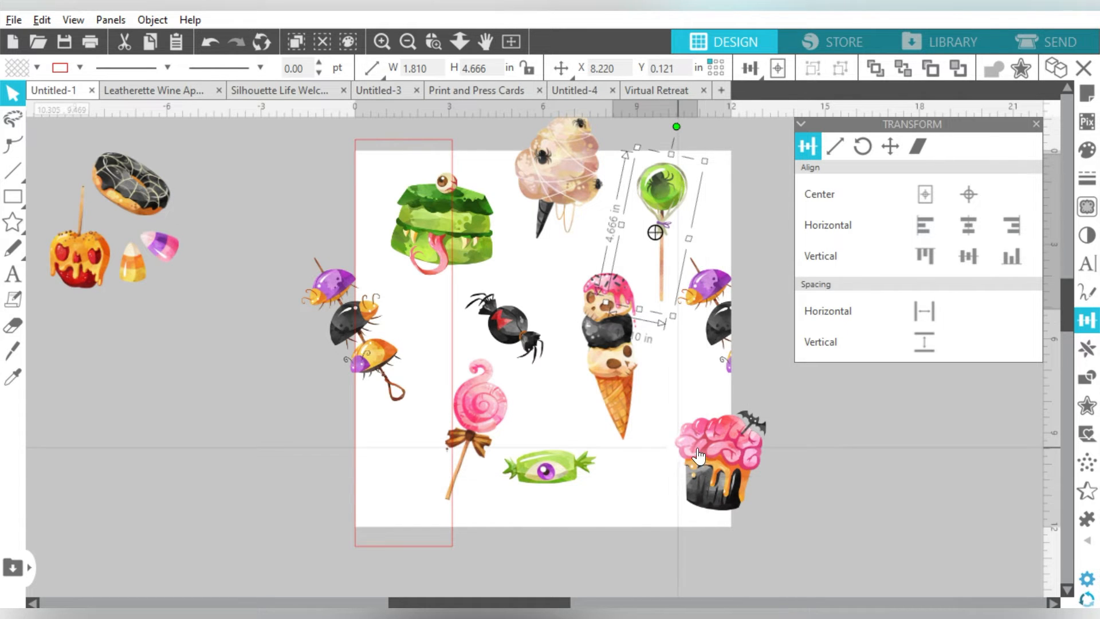
# - Align the tall rectangle to the page's right edge and duplicate it directly to the right outside the page
pyautogui.click(396, 549)
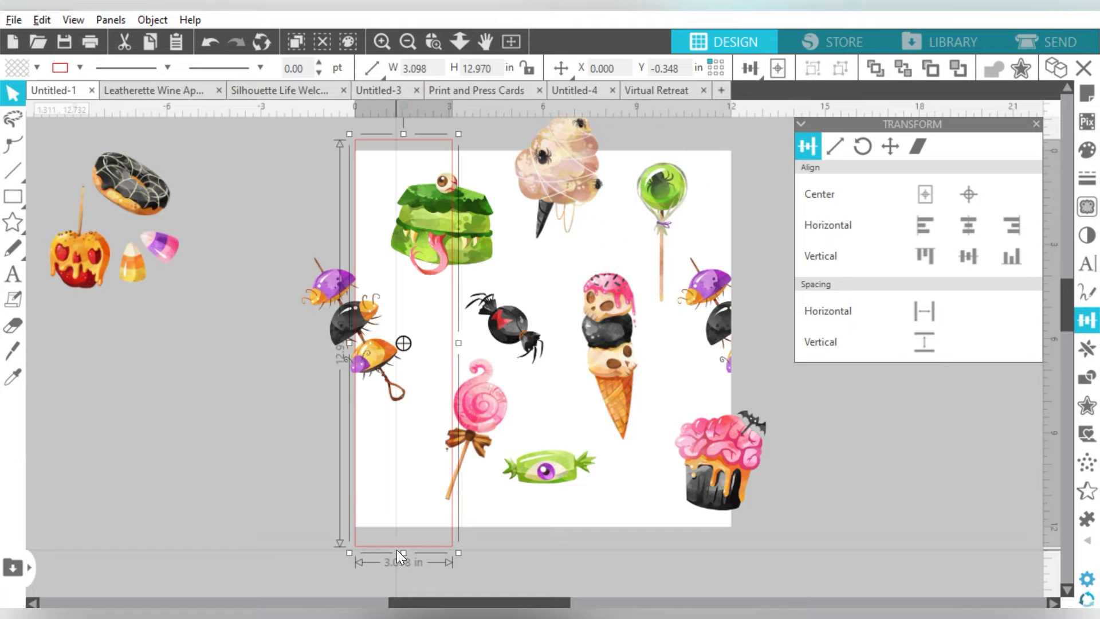
pyautogui.click(1019, 225)
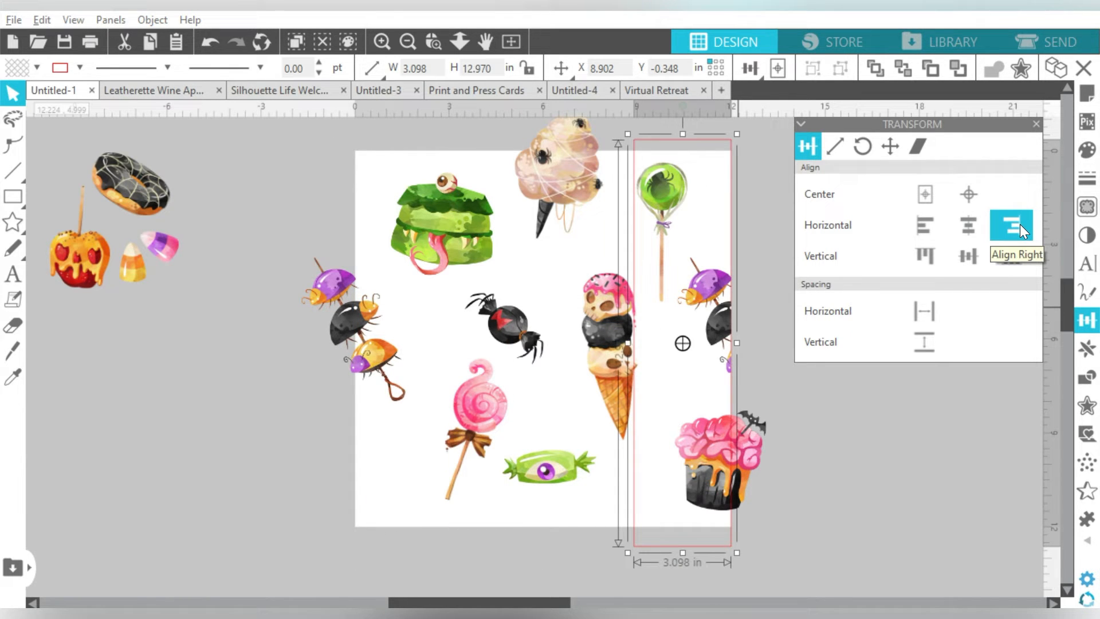
pyautogui.click(1020, 225)
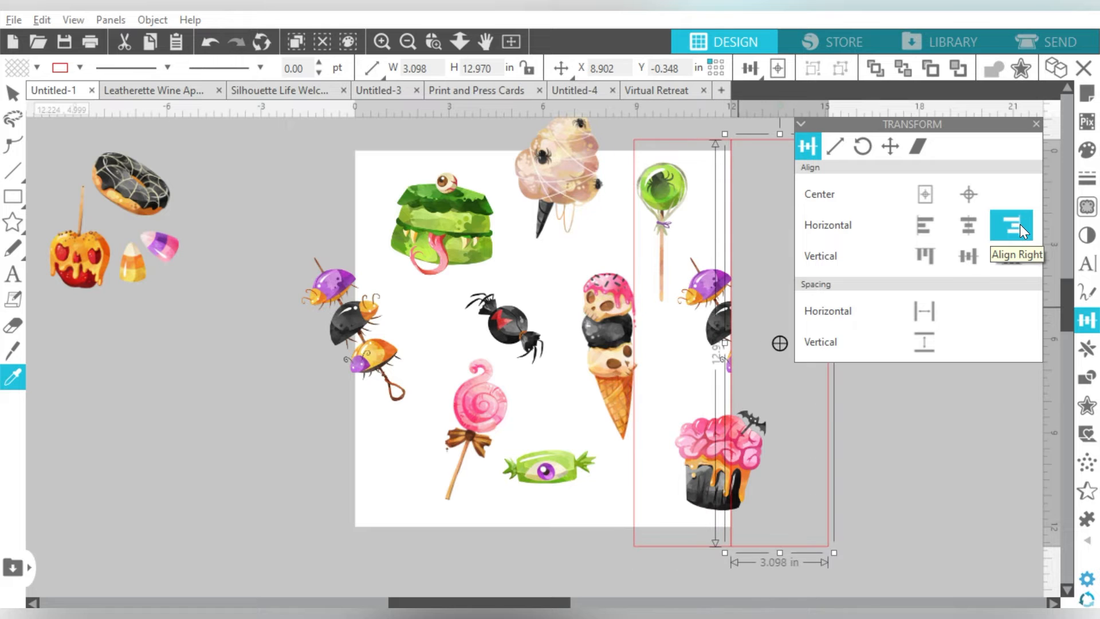
# - Duplicate the pink cupcake to the right of the original, outside the page
pyautogui.click(767, 426)
pyautogui.press('i')
pyautogui.hotkey('ctrl', 'd')
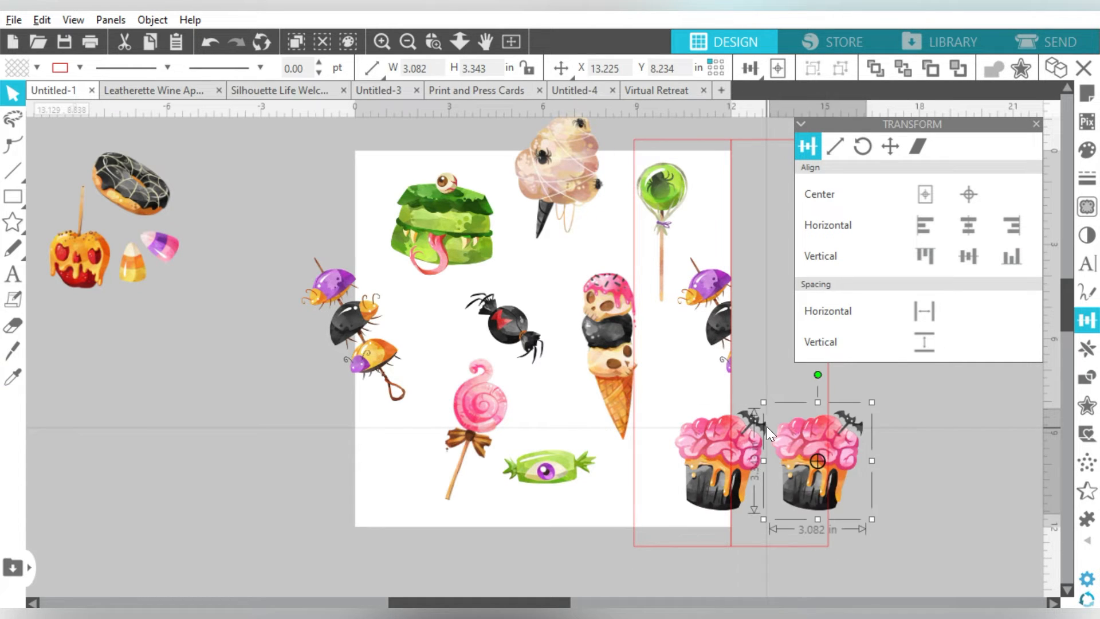
# - Crop the edge-crossing pink cupcake with the rectangle outside the page and align the cropped piece to the page's left edge
pyautogui.click(703, 462)
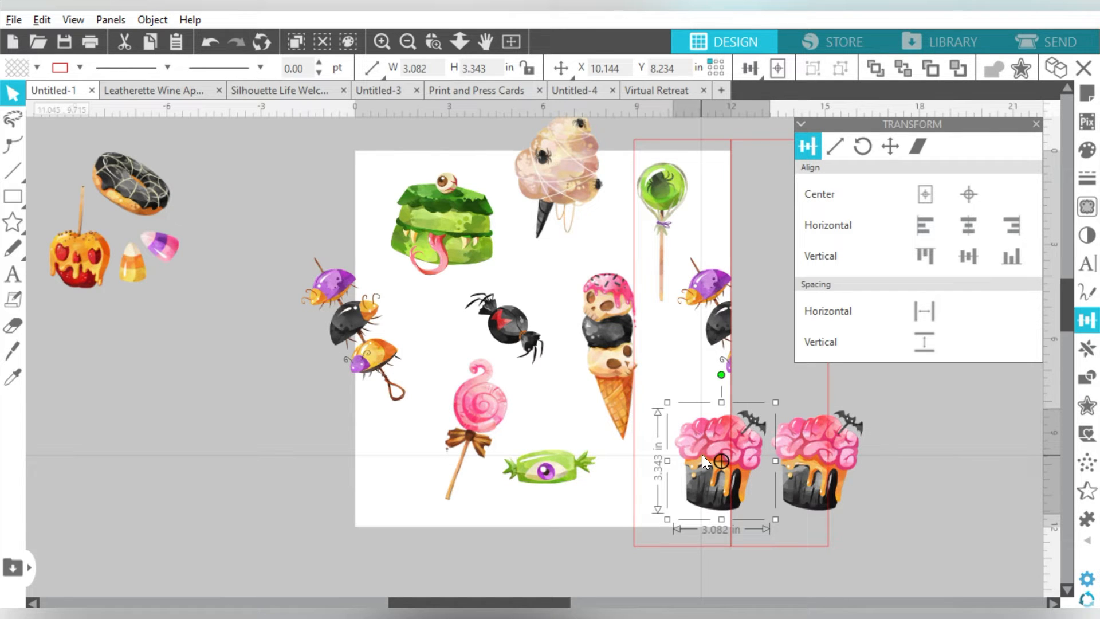
pyautogui.keyDown('shift'); pyautogui.click(769, 545); pyautogui.keyUp('shift')
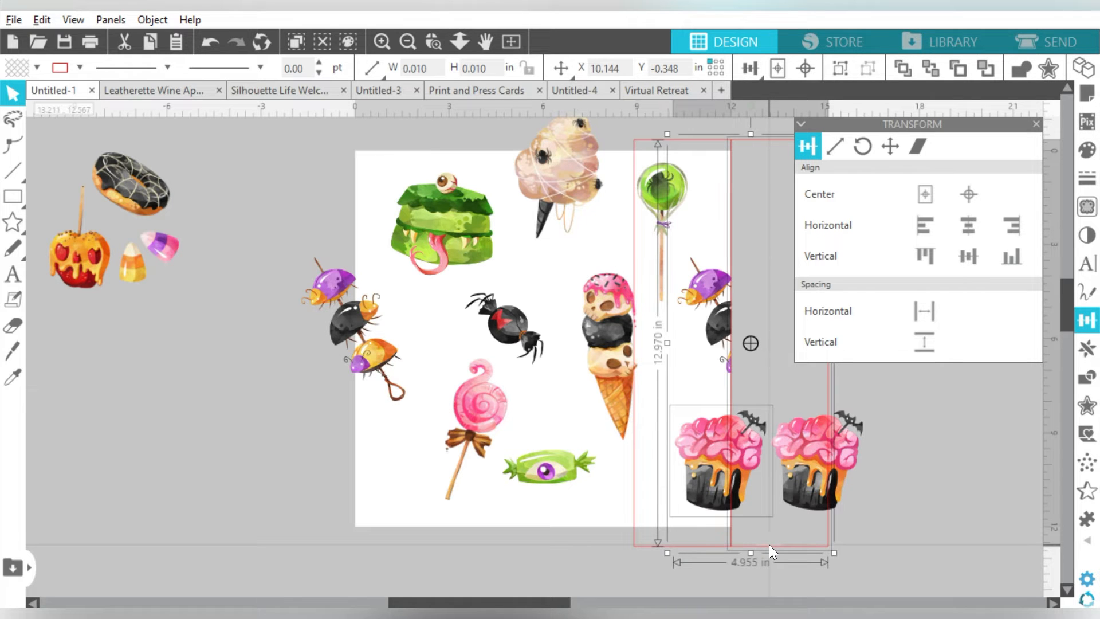
pyautogui.click(1087, 377)
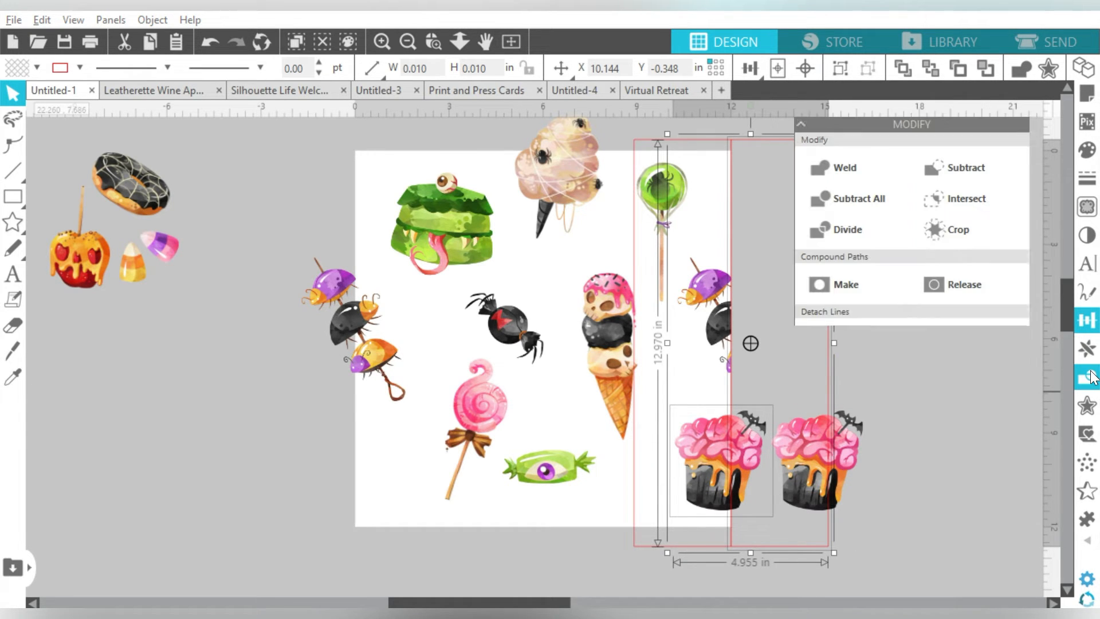
pyautogui.click(967, 232)
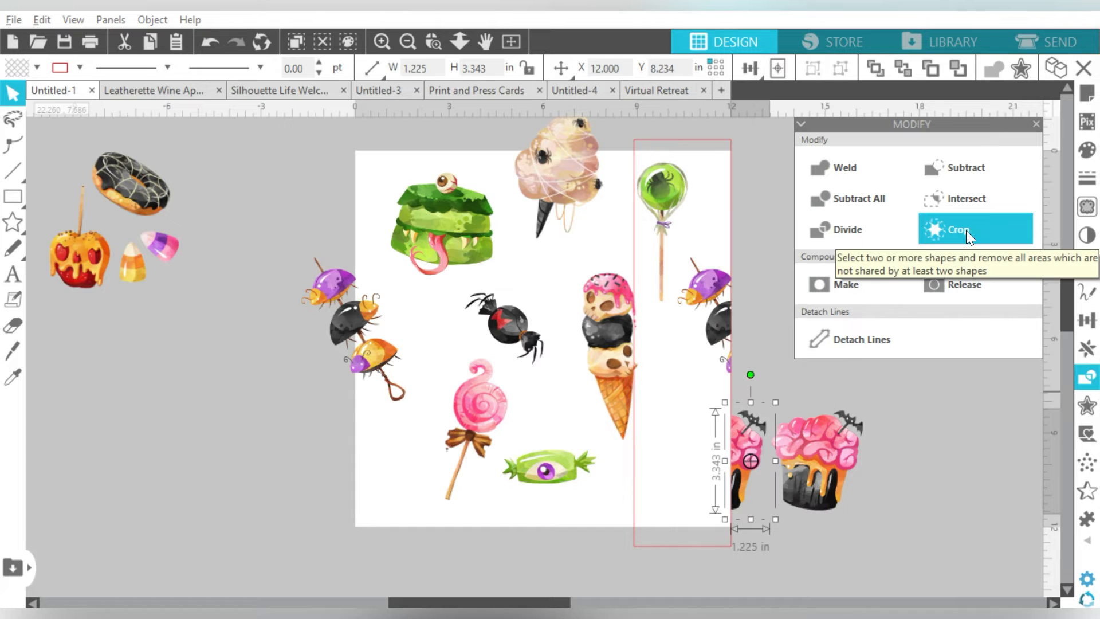
pyautogui.click(1086, 320)
pyautogui.click(924, 222)
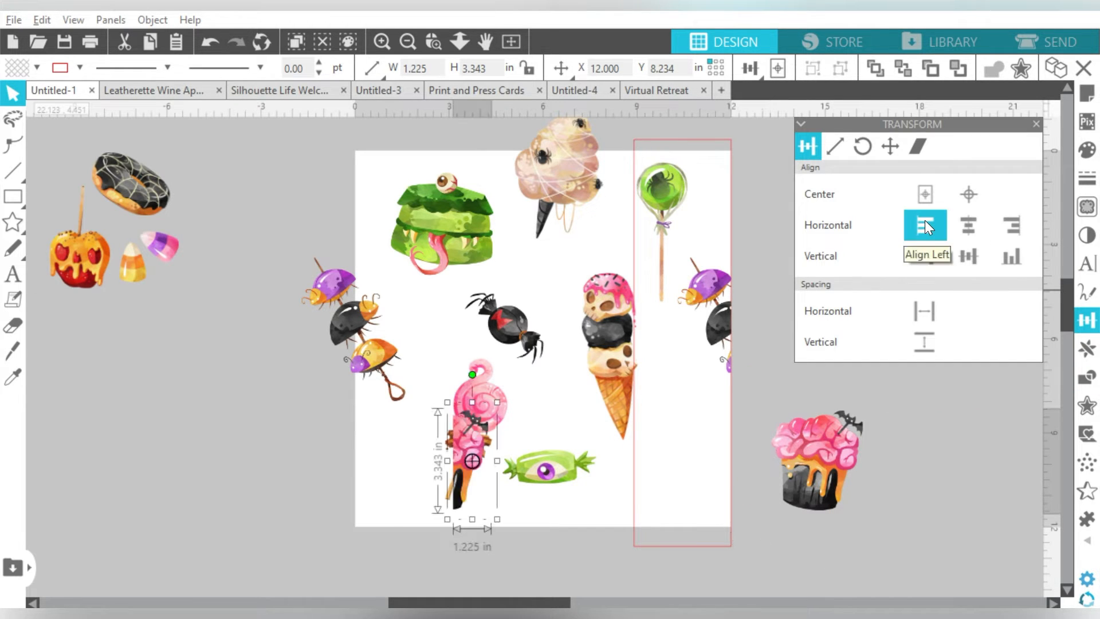
# - Duplicate the spare pink cupcake to the left, back across the page's right edge, and delete the spare
pyautogui.click(825, 442)
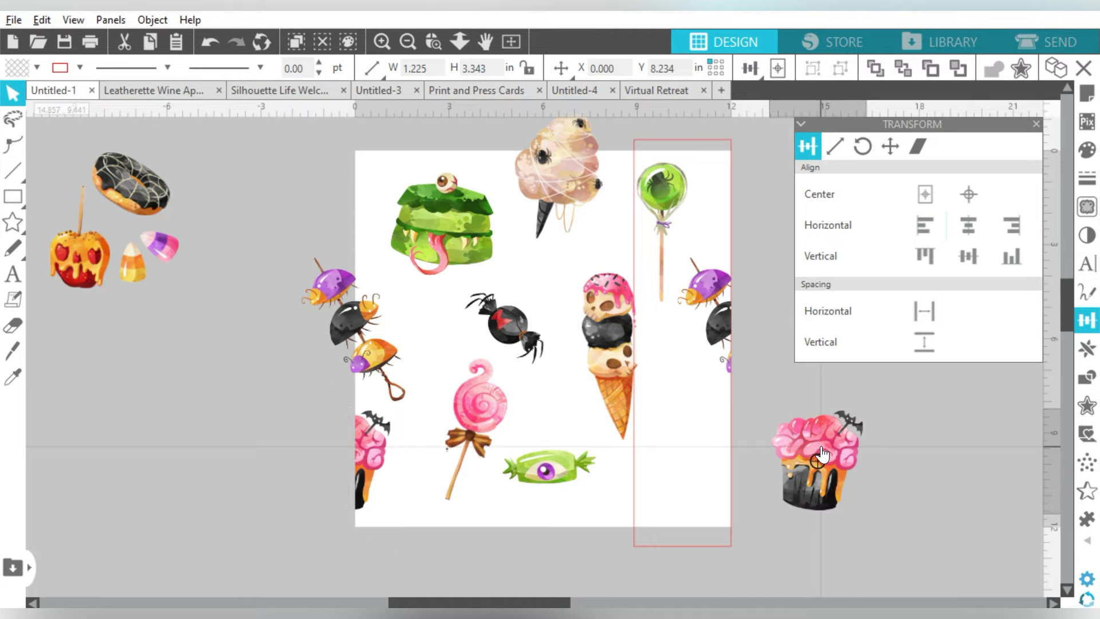
pyautogui.hotkey('ctrl', 'Left')
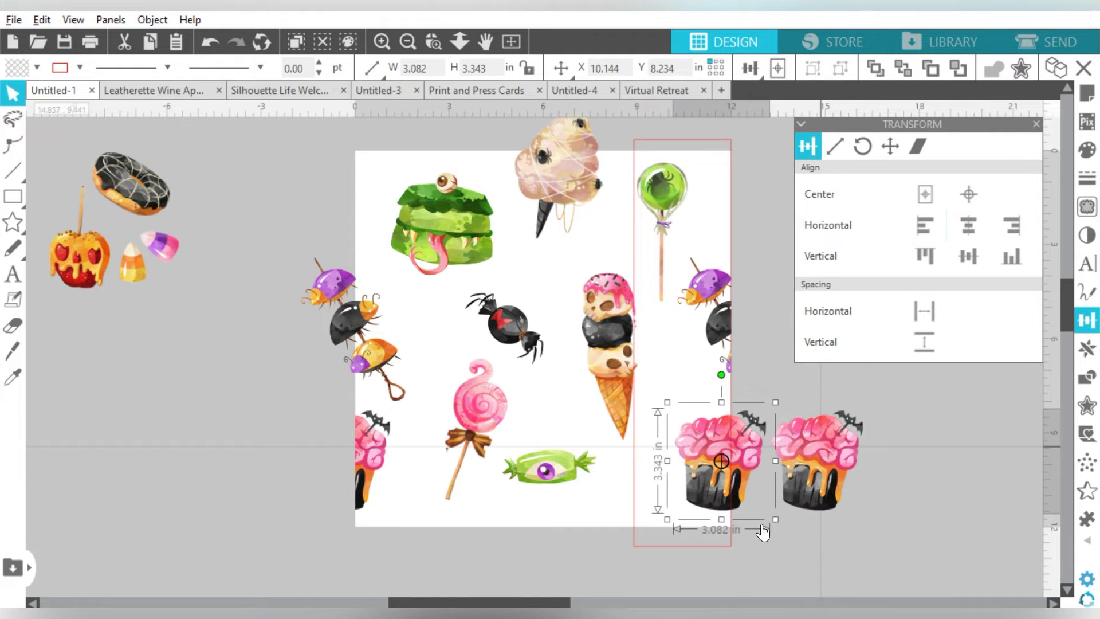
pyautogui.click(825, 472)
pyautogui.press('Delete')
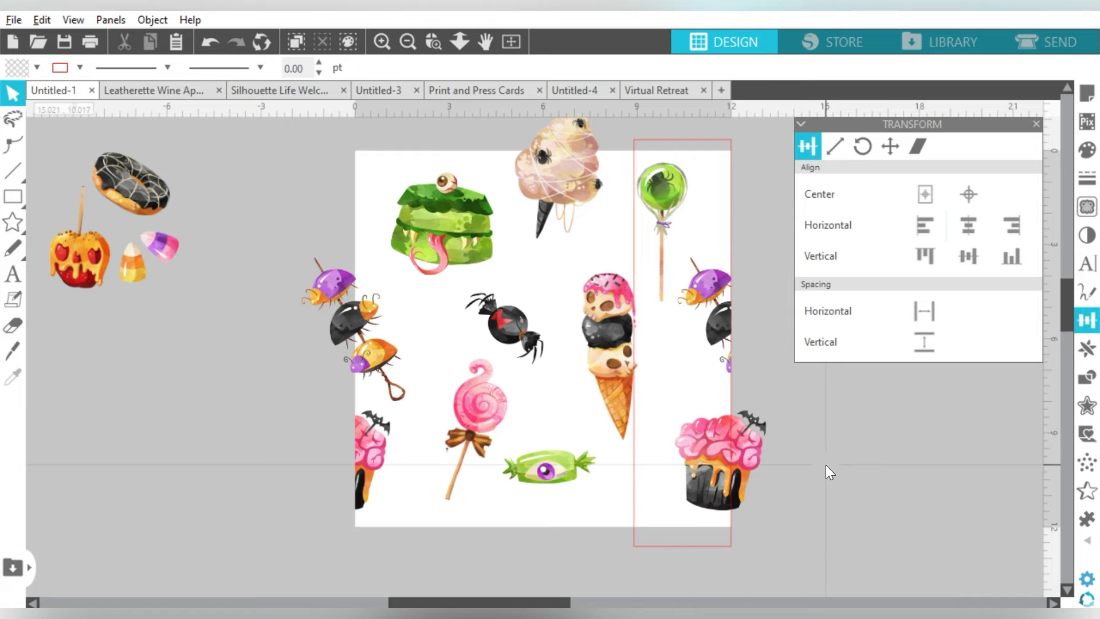
# - Rotate the tall rectangle by 90° and align it horizontally centred at the page's top edge
pyautogui.click(702, 545)
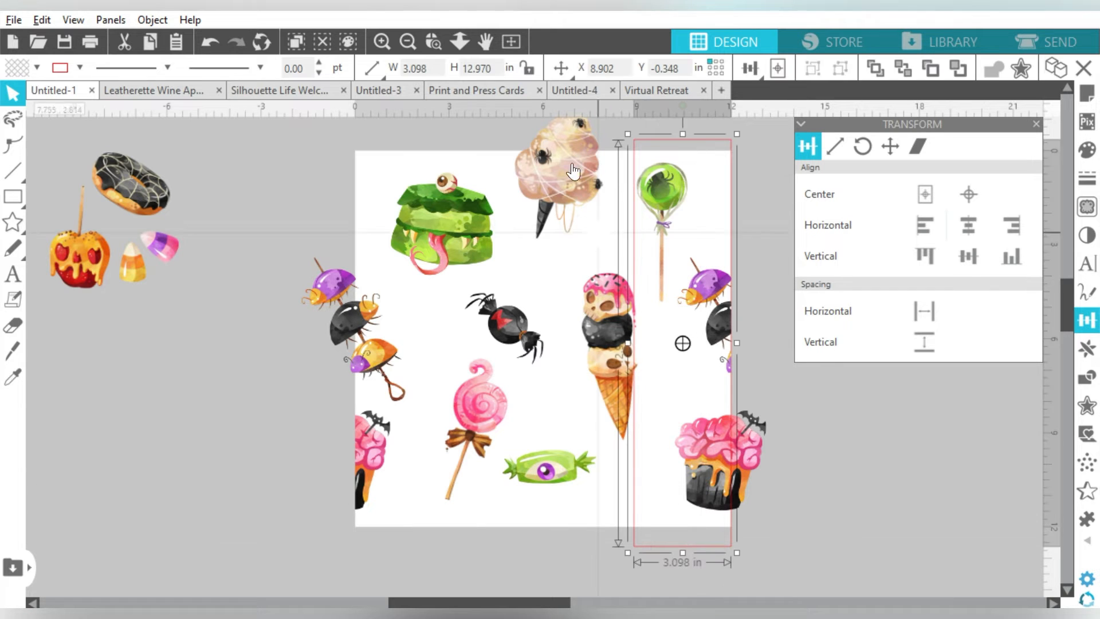
pyautogui.click(862, 146)
pyautogui.click(883, 297)
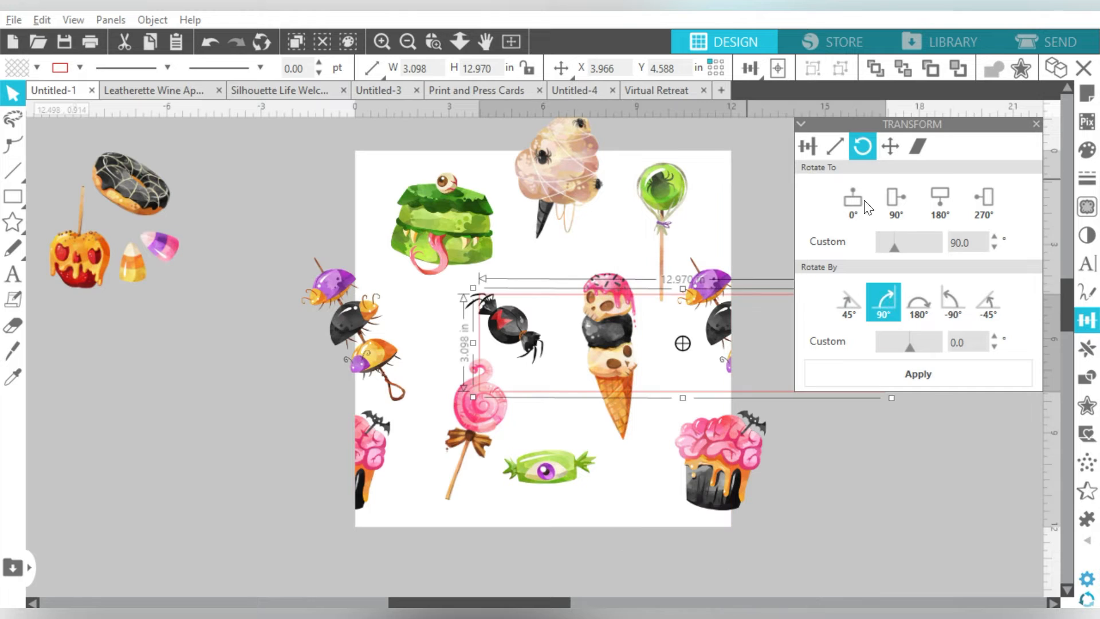
pyautogui.click(807, 146)
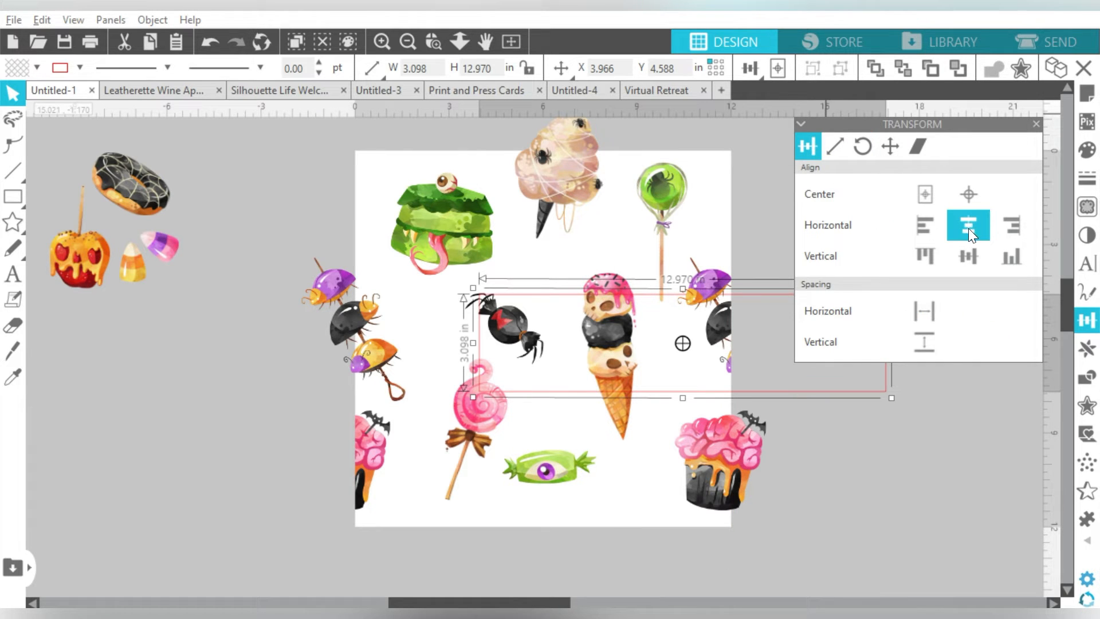
pyautogui.click(927, 252)
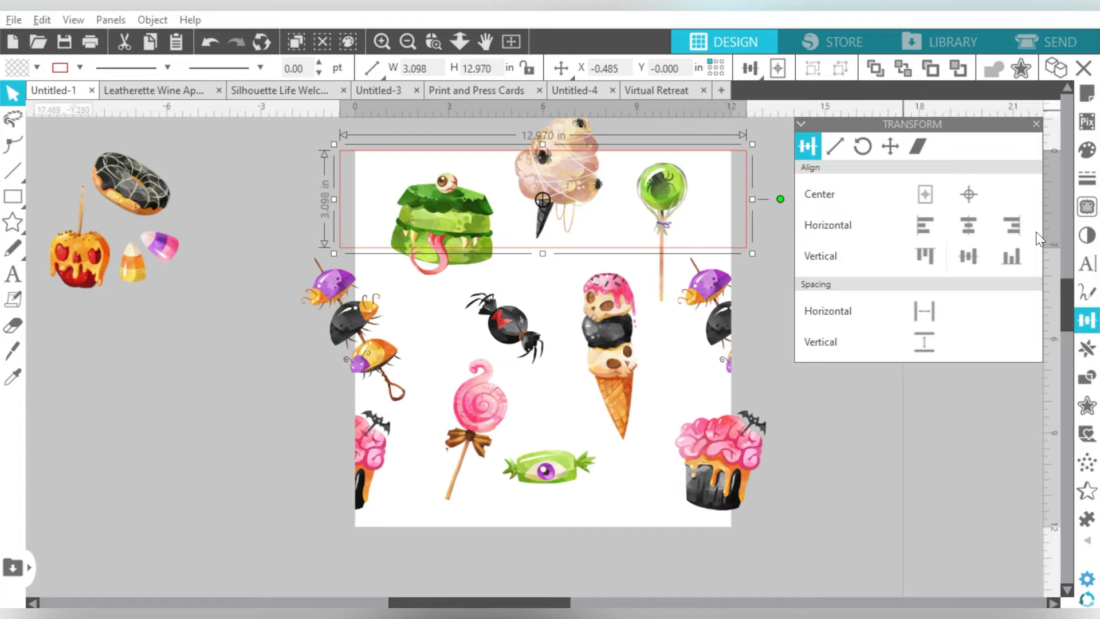
# - Duplicate the wide rectangle and the cotton candy cone directly above their originals, outside the page
pyautogui.moveTo(1068, 303); pyautogui.dragTo(1070, 295)
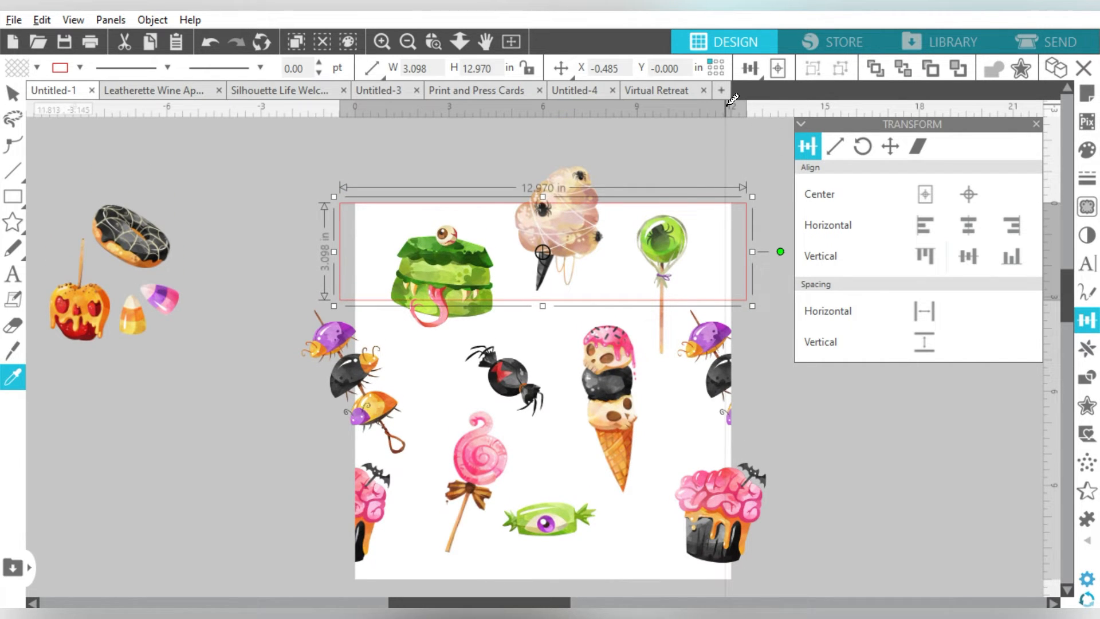
pyautogui.hotkey('ctrl', 'Up')
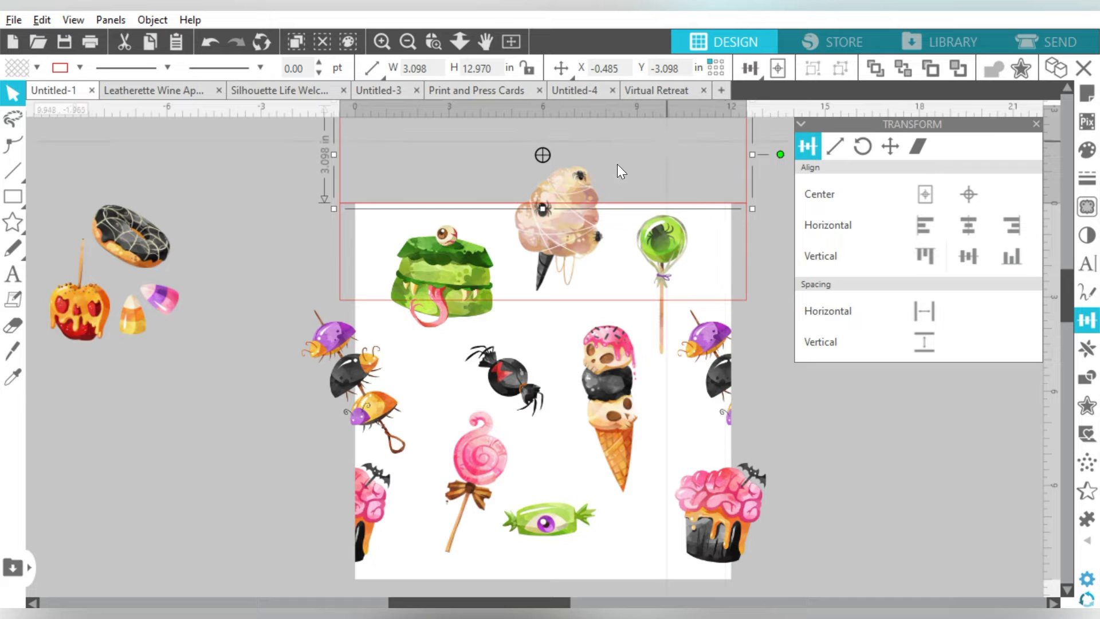
pyautogui.click(575, 177)
pyautogui.press('i')
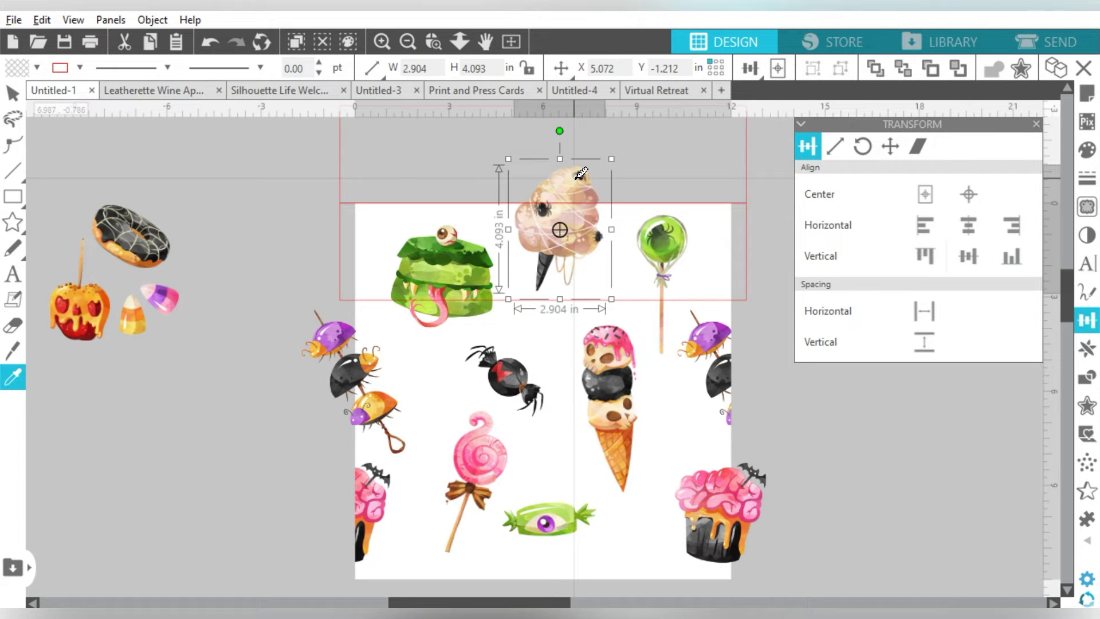
pyautogui.hotkey('ctrl', 'Up')
pyautogui.press('v')
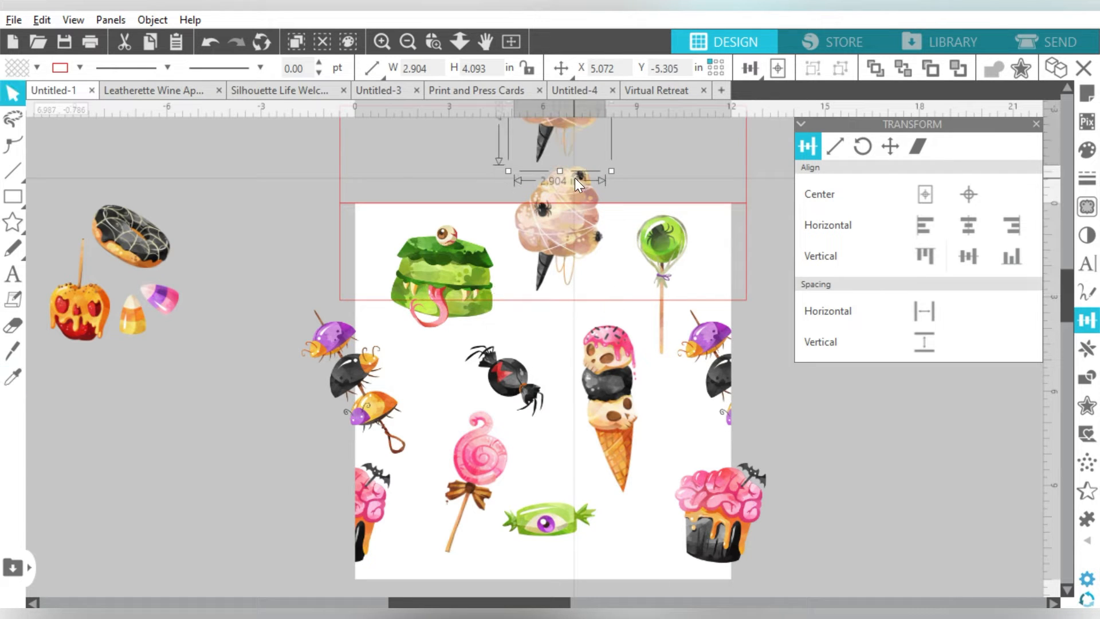
# - Crop the original cotton candy cone with the rectangle above the page and align the cropped piece to the page's bottom edge
pyautogui.click(559, 229)
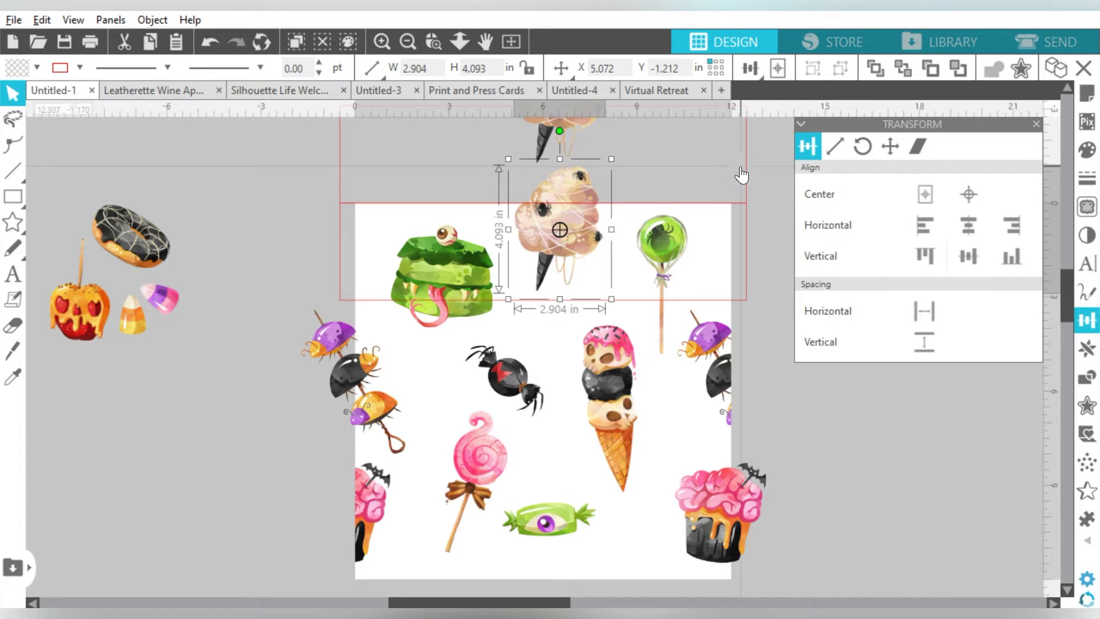
pyautogui.click(747, 150)
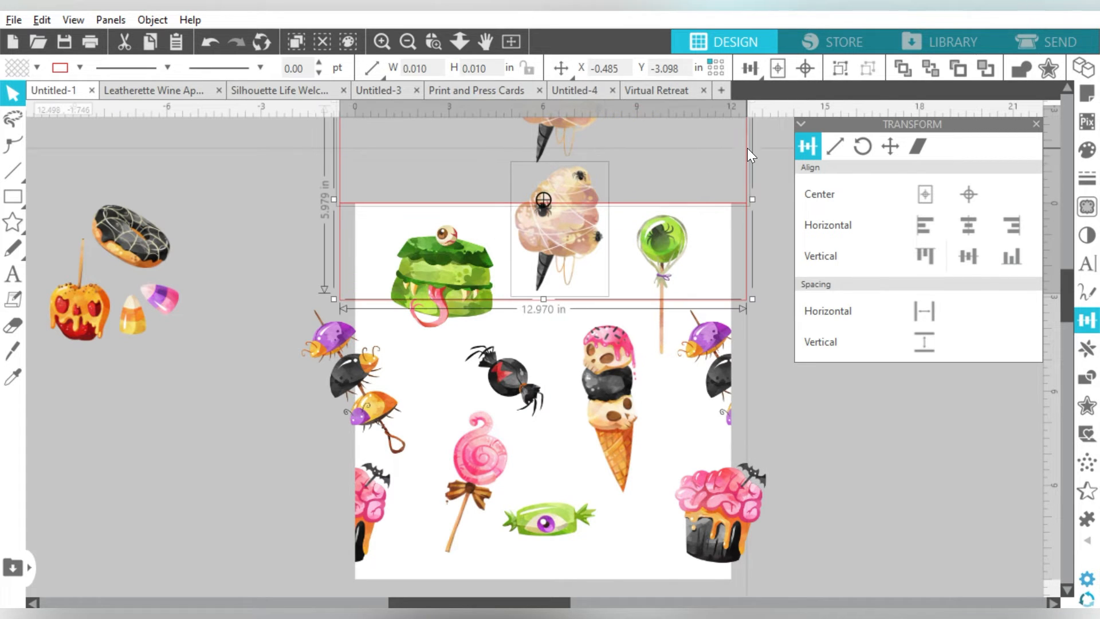
pyautogui.click(1086, 376)
pyautogui.click(968, 230)
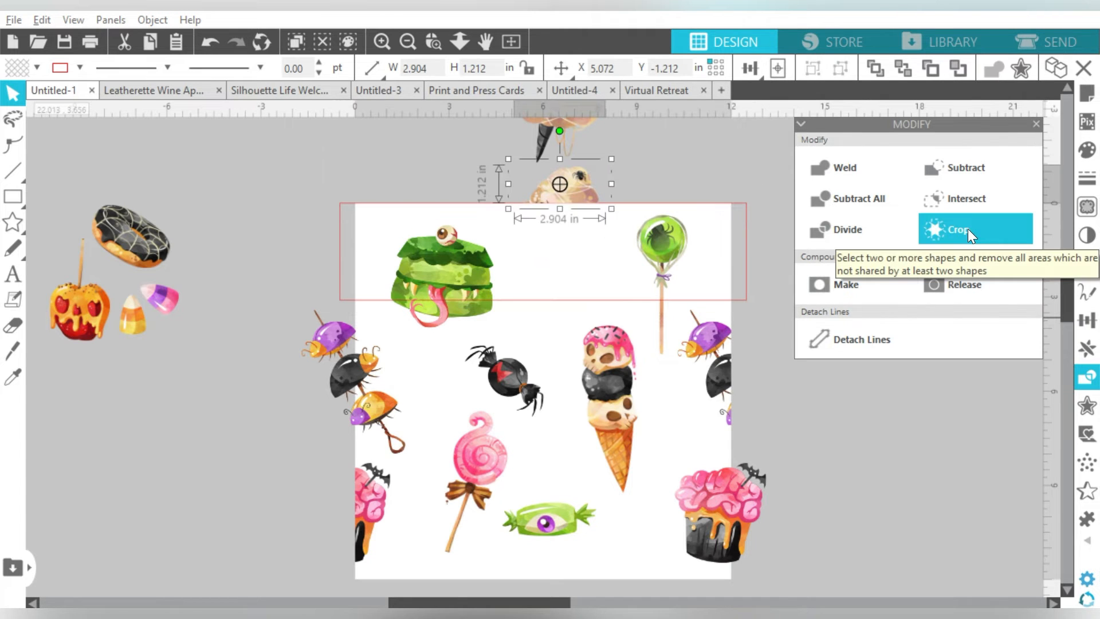
pyautogui.click(1086, 320)
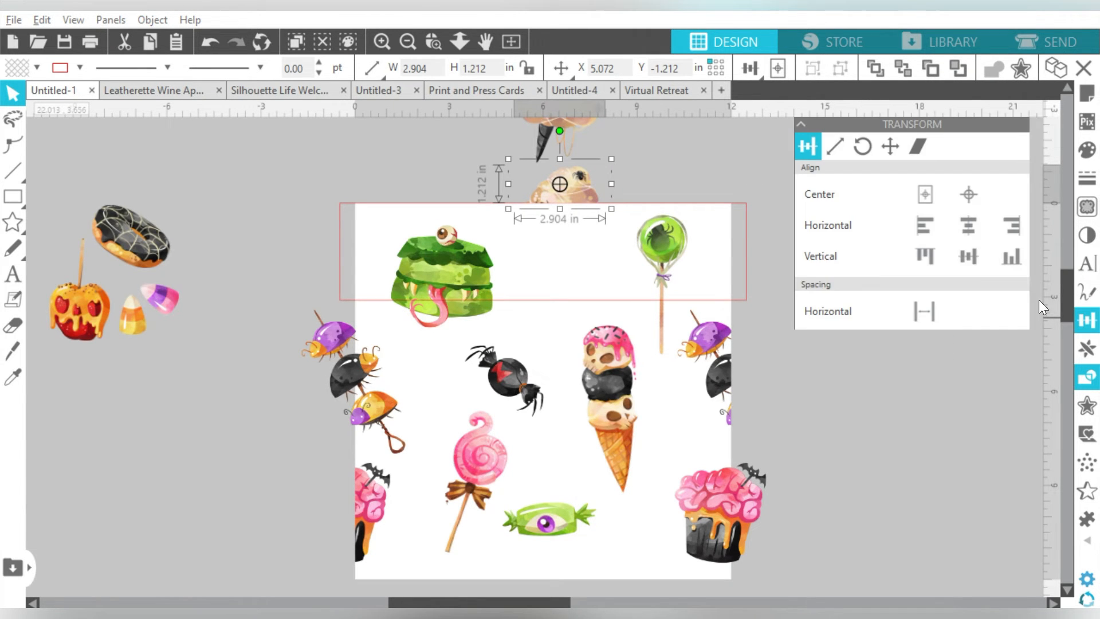
pyautogui.click(1008, 267)
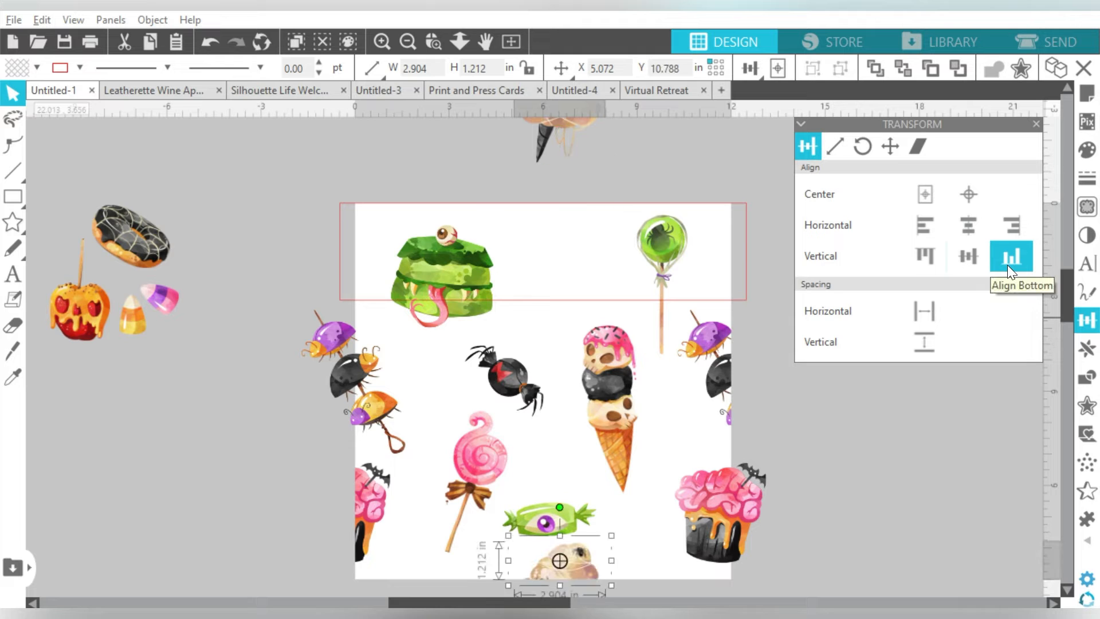
# - Duplicate the spare cotton candy cone downward, back across the page's top edge, and delete the spare
pyautogui.click(537, 139)
pyautogui.hotkey('ctrl', 'Down')
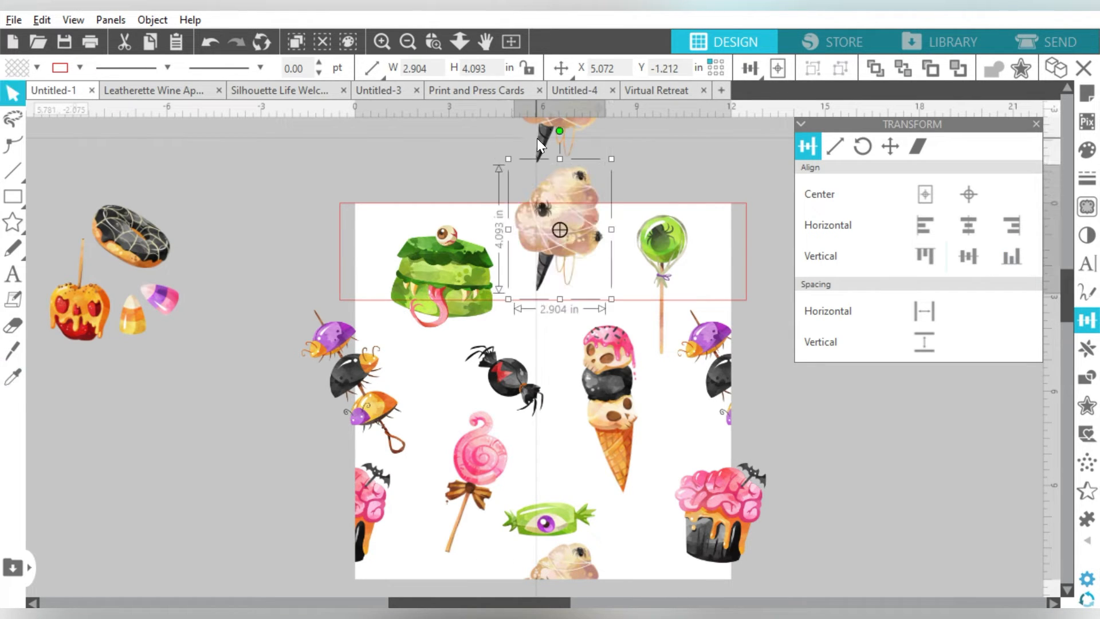
pyautogui.click(537, 139)
pyautogui.press('Delete')
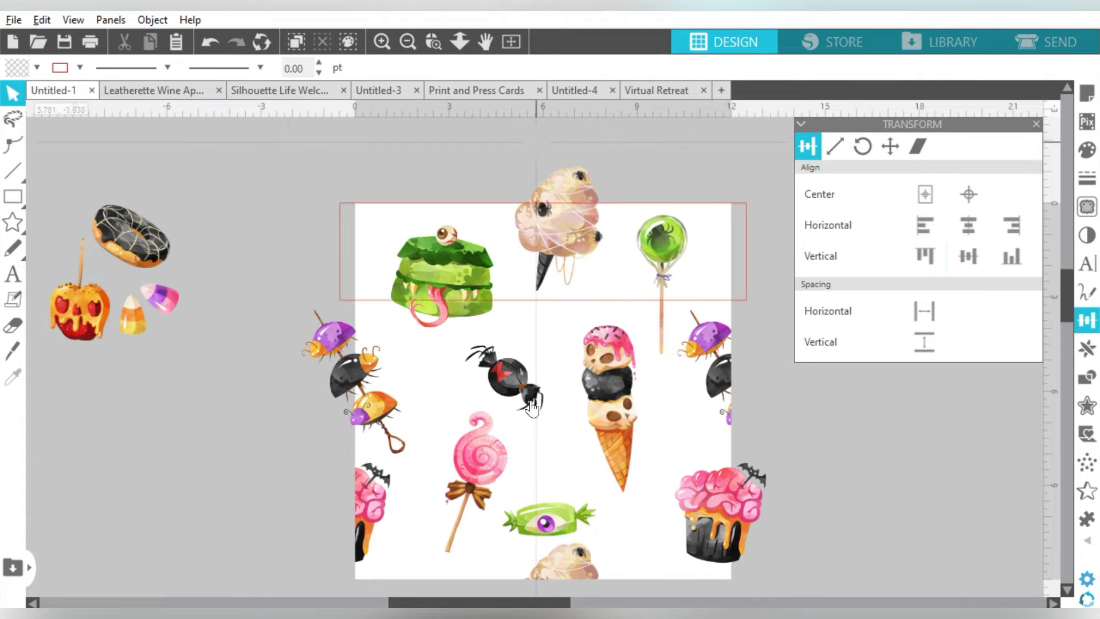
# - Shift the green eyeball candy up and slightly right, away from the cropped cotton candy piece
pyautogui.moveTo(561, 517); pyautogui.dragTo(575, 489)
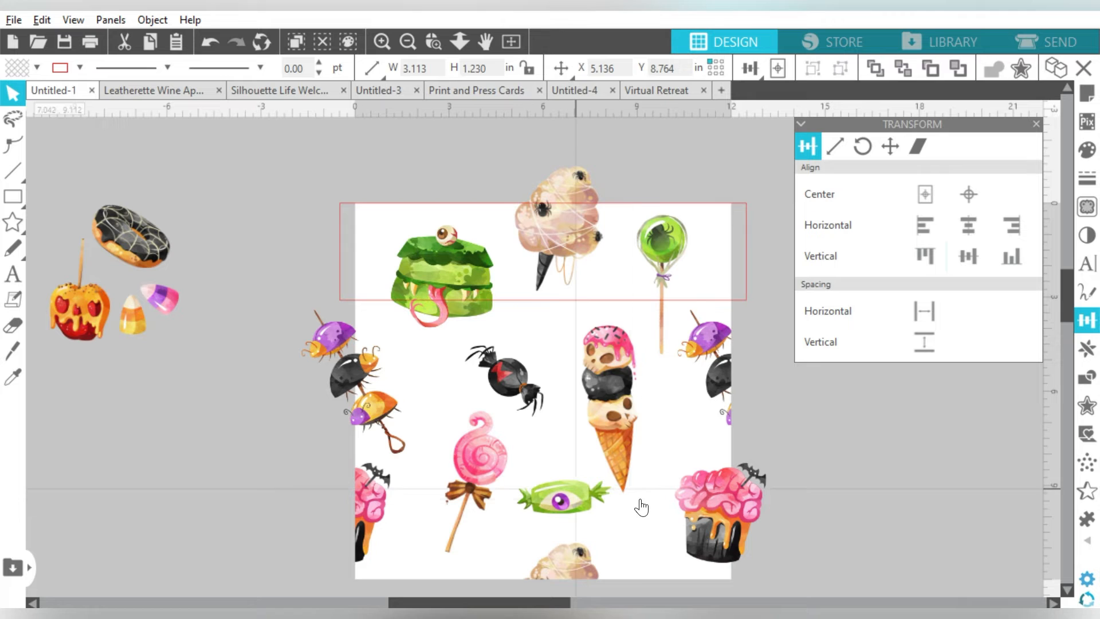
pyautogui.click(960, 476)
pyautogui.moveTo(1070, 304); pyautogui.dragTo(1069, 308)
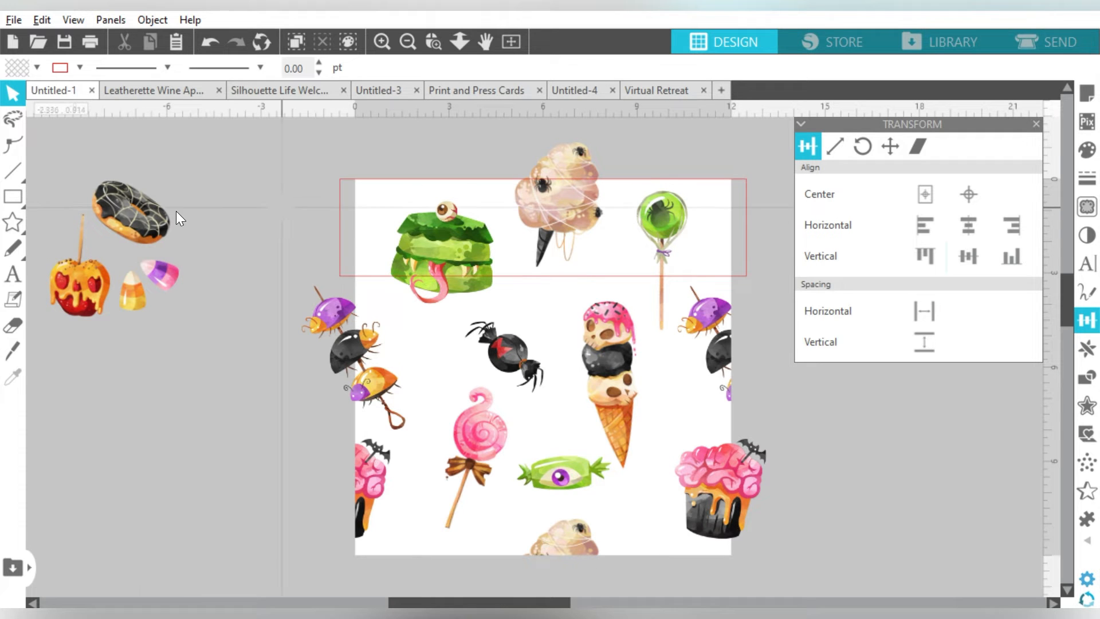
# - Place the orange candy corn between the cotton candy and the green lollipop, and move the wide rectangle above the page
pyautogui.moveTo(131, 293); pyautogui.dragTo(618, 271)
pyautogui.moveTo(743, 276); pyautogui.dragTo(733, 126)
pyautogui.click(707, 241)
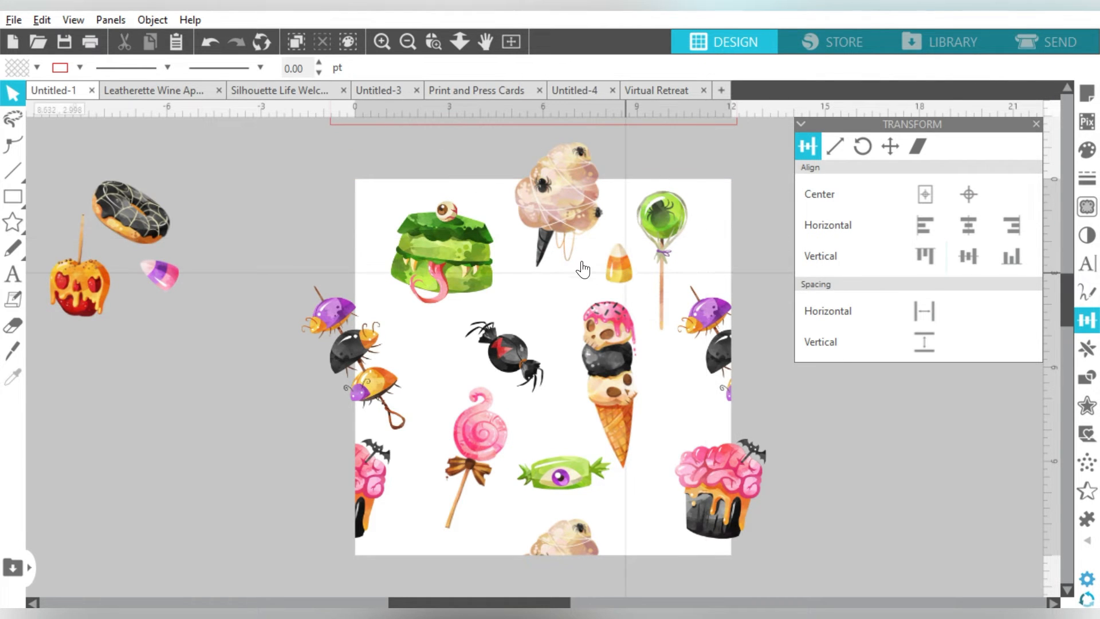
# - Place the purple candy corn in the page's upper-left corner, beside the green monster burger
pyautogui.click(617, 268)
pyautogui.moveTo(152, 284); pyautogui.dragTo(483, 486)
pyautogui.moveTo(469, 400); pyautogui.dragTo(374, 208)
pyautogui.press('Escape')
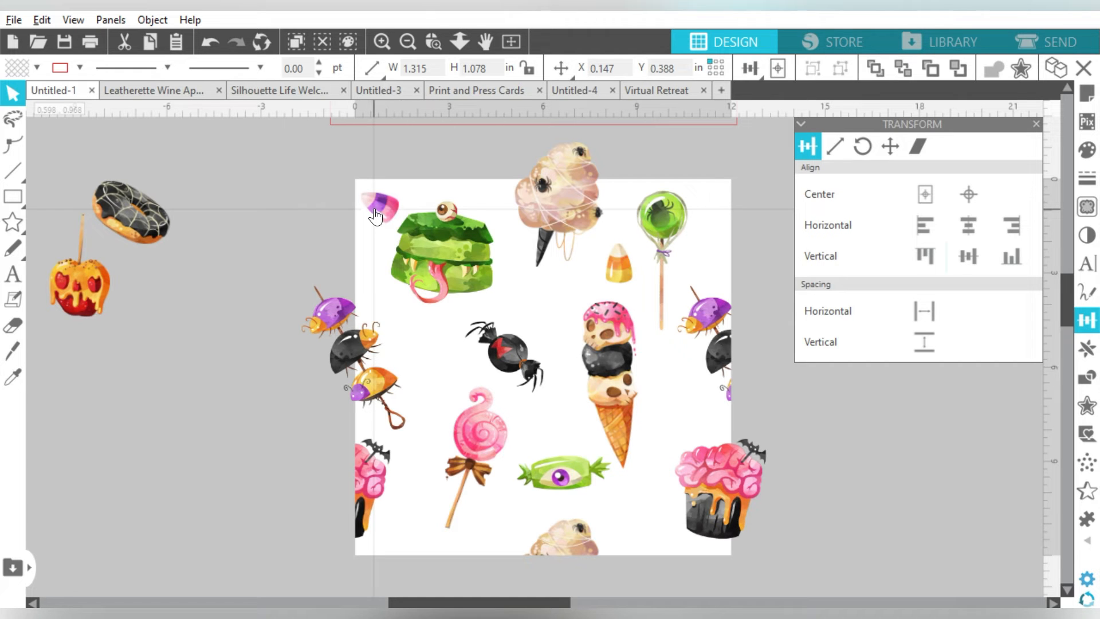
# - Duplicate the orange candy corn between the beetle skewer and the black spider candy, tilt it right and enlarge it to about 1.36 by 2 in
pyautogui.click(621, 264)
pyautogui.hotkey('ctrl', 'Left')
pyautogui.moveTo(605, 274); pyautogui.dragTo(445, 356)
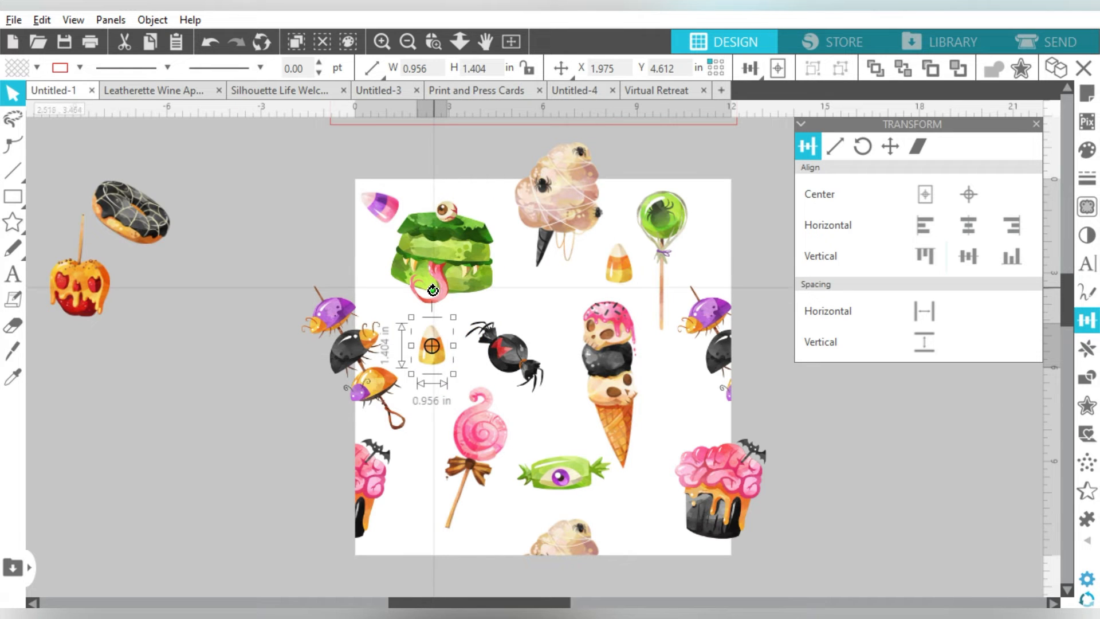
pyautogui.moveTo(432, 290); pyautogui.dragTo(480, 313)
pyautogui.moveTo(443, 359); pyautogui.dragTo(440, 372)
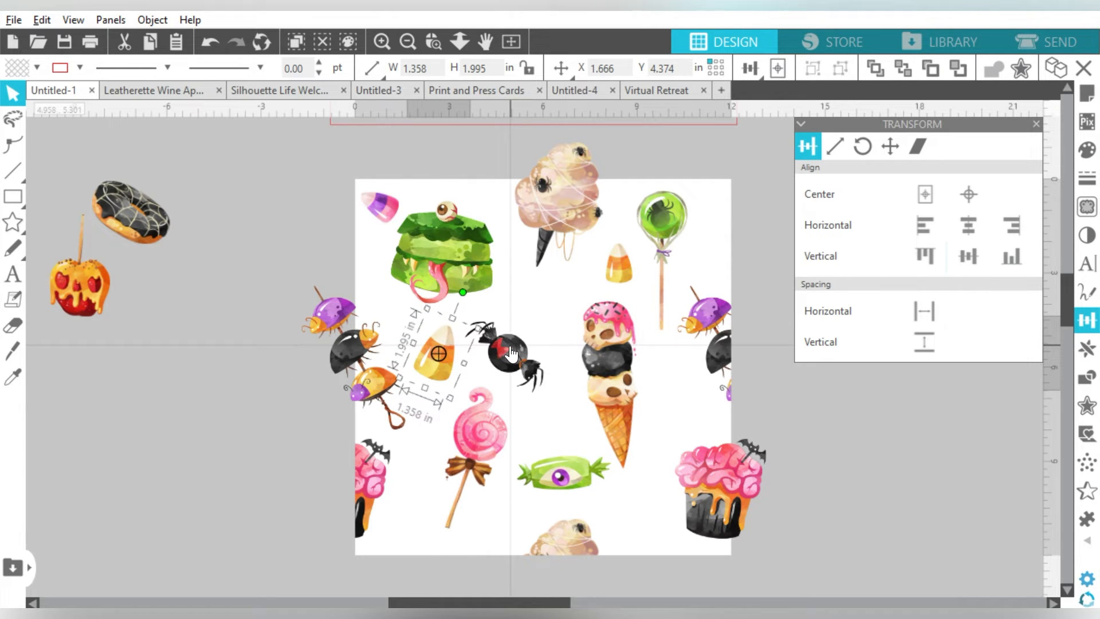
# - Enlarge the black spider candy slightly and reposition it between the large orange candy corn and the skull ice cream
pyautogui.moveTo(512, 341); pyautogui.dragTo(522, 330)
pyautogui.moveTo(561, 385); pyautogui.dragTo(581, 403)
pyautogui.moveTo(527, 331); pyautogui.dragTo(520, 329)
# - Duplicate the purple candy corn to the bottom of the page, between the pink lollipop stick and the cropped cotton candy, and rotate it upright
pyautogui.click(377, 213)
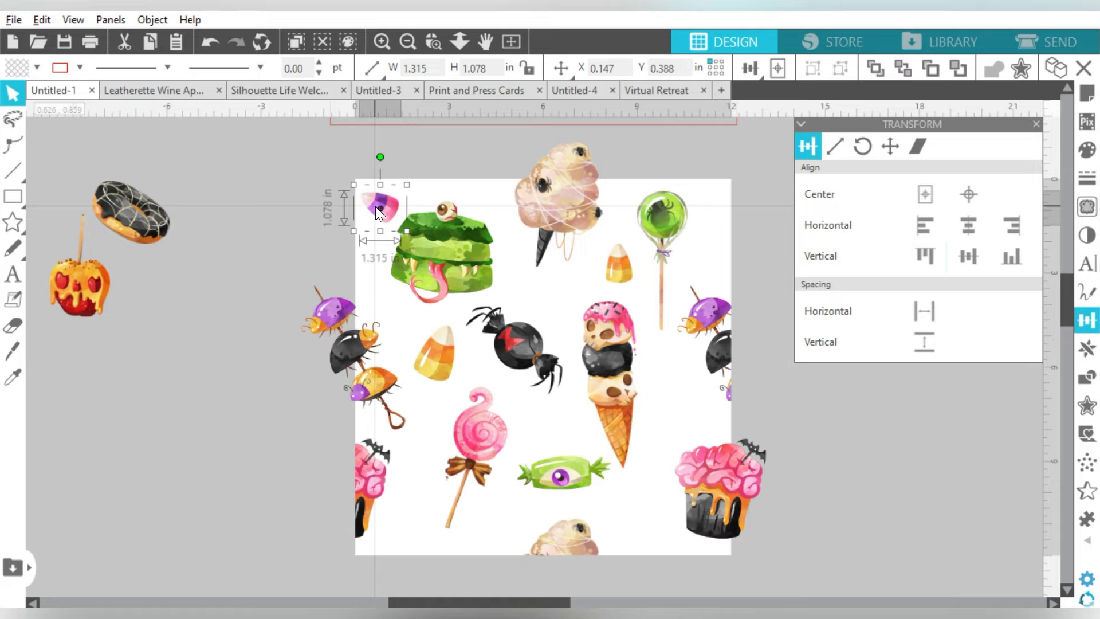
pyautogui.moveTo(375, 209); pyautogui.dragTo(506, 521)
pyautogui.moveTo(499, 472); pyautogui.dragTo(544, 497)
# - Duplicate the small orange candy corn twice, placing one turned sideways below the ice cream cone and one tilted left beside the pink lollipop stick
pyautogui.click(619, 271)
pyautogui.press('alt')
pyautogui.moveTo(619, 272); pyautogui.dragTo(639, 515)
pyautogui.moveTo(638, 451); pyautogui.dragTo(706, 494)
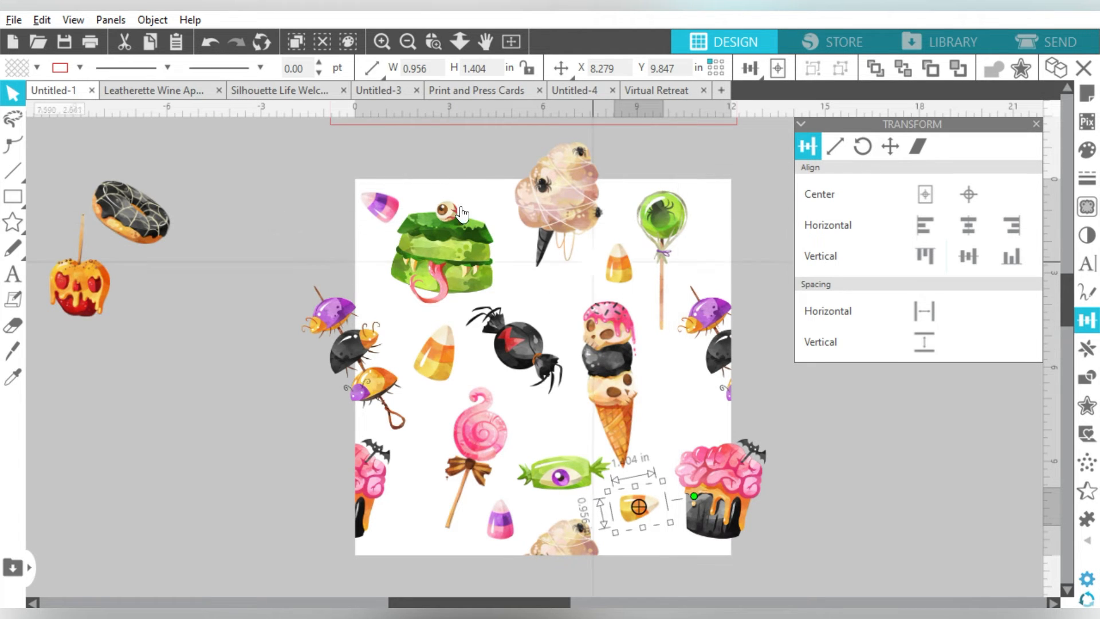
pyautogui.moveTo(619, 265); pyautogui.dragTo(411, 520)
pyautogui.moveTo(410, 462); pyautogui.dragTo(385, 467)
# - Duplicate the bottom purple candy corn and place a tilted copy to the right of the green lollipop
pyautogui.click(502, 524)
pyautogui.hotkey('ctrl', 'Right')
pyautogui.moveTo(548, 508); pyautogui.dragTo(732, 211)
# - Duplicate the tilted purple candy corn twice, placing one above the green eyeball candy and a rotated one below the cotton candy's cone
pyautogui.hotkey('ctrl', 'Down')
pyautogui.moveTo(704, 286); pyautogui.dragTo(591, 328)
pyautogui.hotkey('ctrl', 'z')
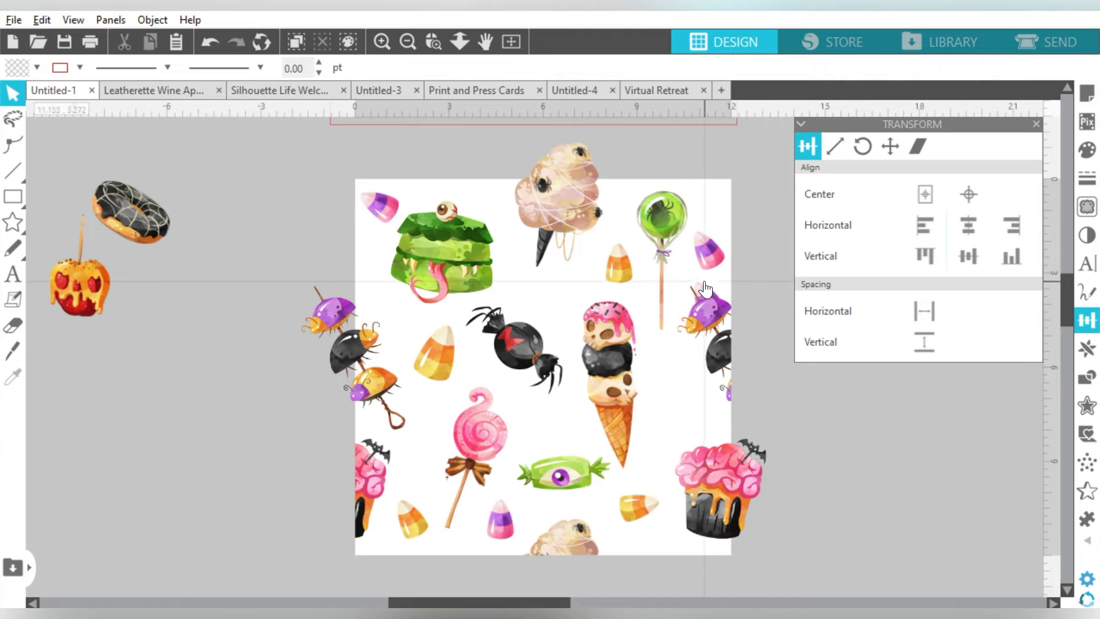
pyautogui.moveTo(705, 286); pyautogui.dragTo(562, 428)
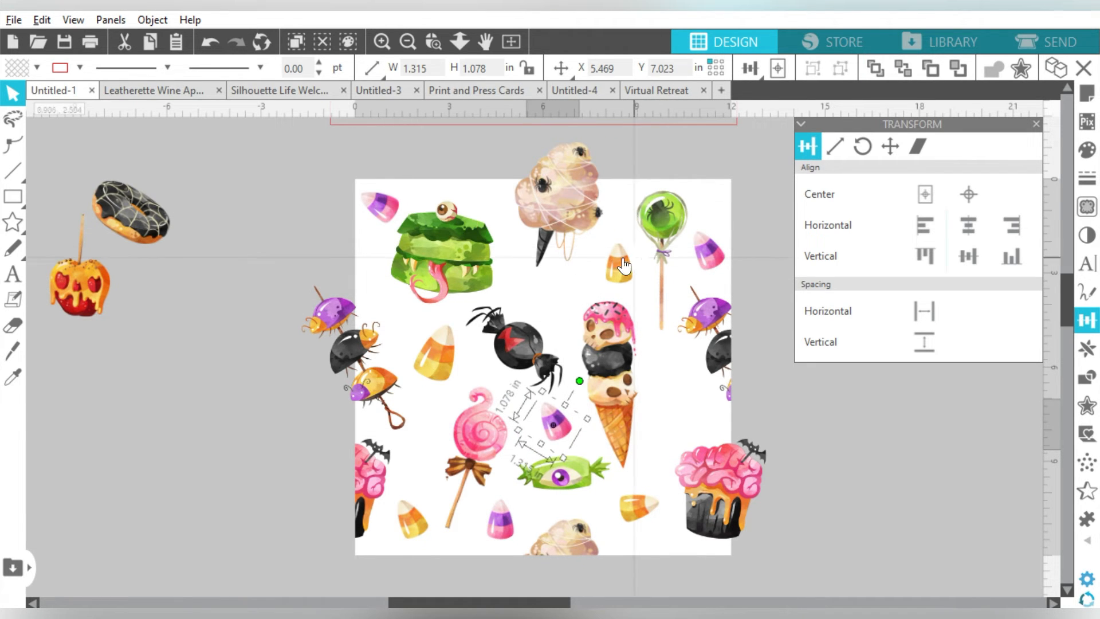
pyautogui.click(709, 252)
pyautogui.moveTo(726, 246); pyautogui.dragTo(576, 280)
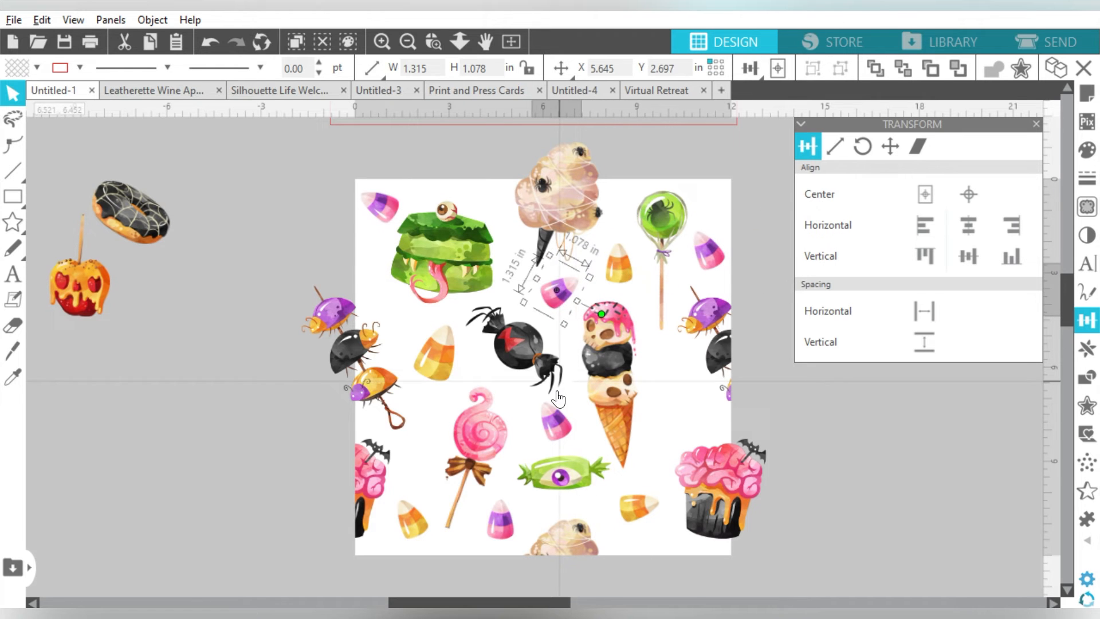
# - Duplicate the bottom purple candy corn, enlarge it to about 2.13 by 1.74 in, and place it rotated between the ice cream cone and the right cupcake
pyautogui.click(495, 521)
pyautogui.hotkey('ctrl', 'Left')
pyautogui.click(457, 493)
pyautogui.click(451, 521)
pyautogui.moveTo(455, 488); pyautogui.dragTo(466, 432)
pyautogui.moveTo(462, 454); pyautogui.dragTo(682, 376)
pyautogui.moveTo(736, 437); pyautogui.dragTo(701, 424)
pyautogui.moveTo(659, 389); pyautogui.dragTo(672, 394)
pyautogui.moveTo(728, 374); pyautogui.dragTo(650, 449)
pyautogui.moveTo(673, 401); pyautogui.dragTo(682, 396)
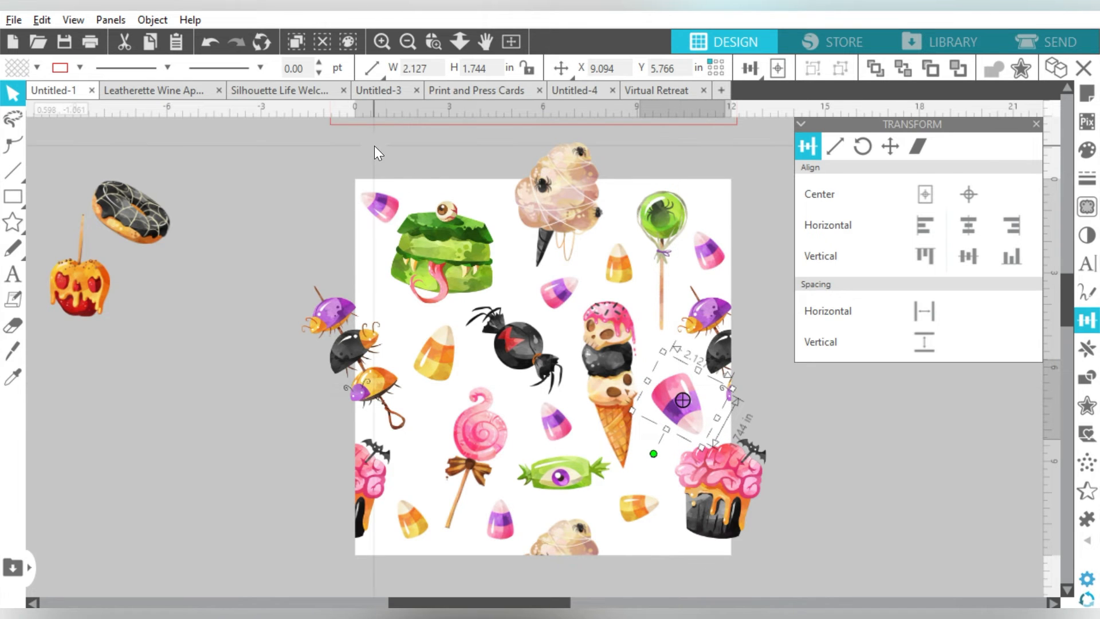
# - Merge the Blue Red White Pattern with Stars 6 paper from the Red Blue White Patterned Papers Set of 12 folder into the design
pyautogui.click(249, 225)
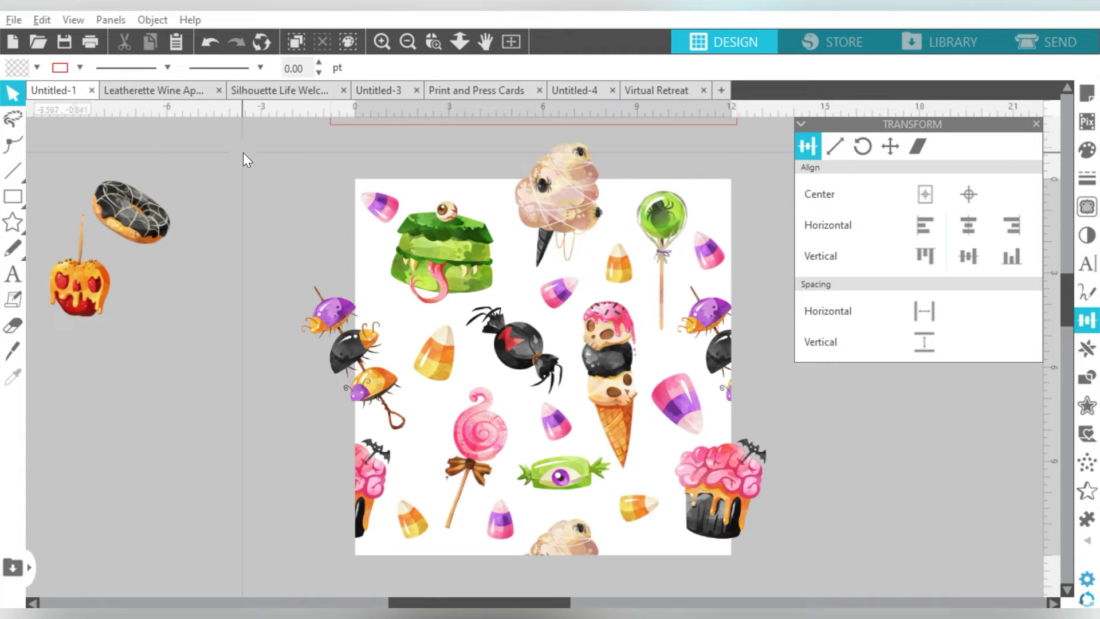
pyautogui.click(16, 18)
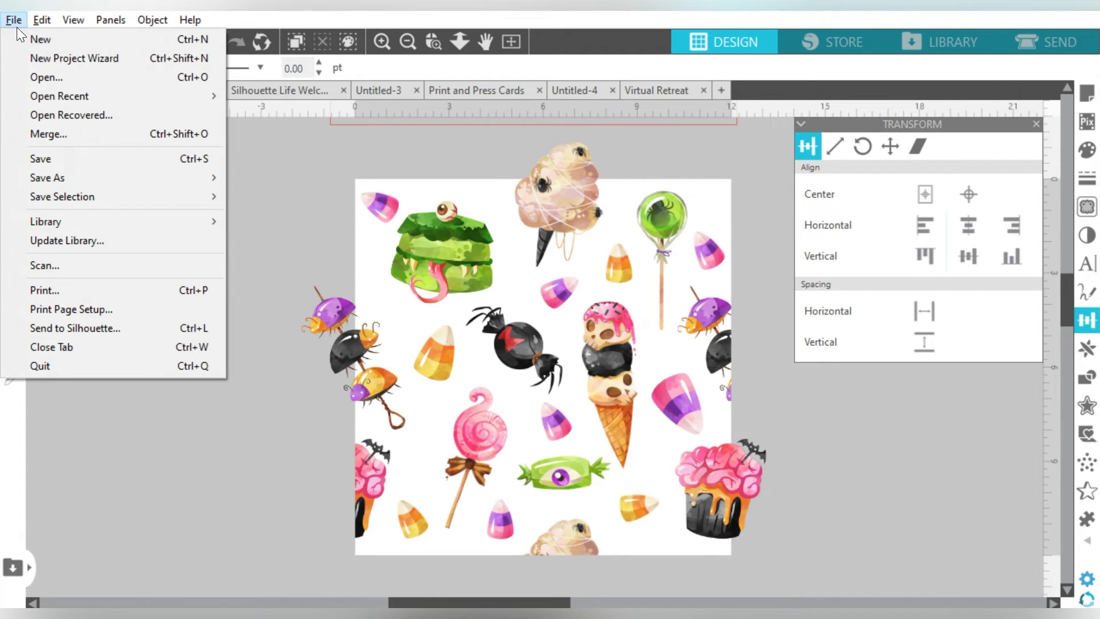
pyautogui.click(75, 134)
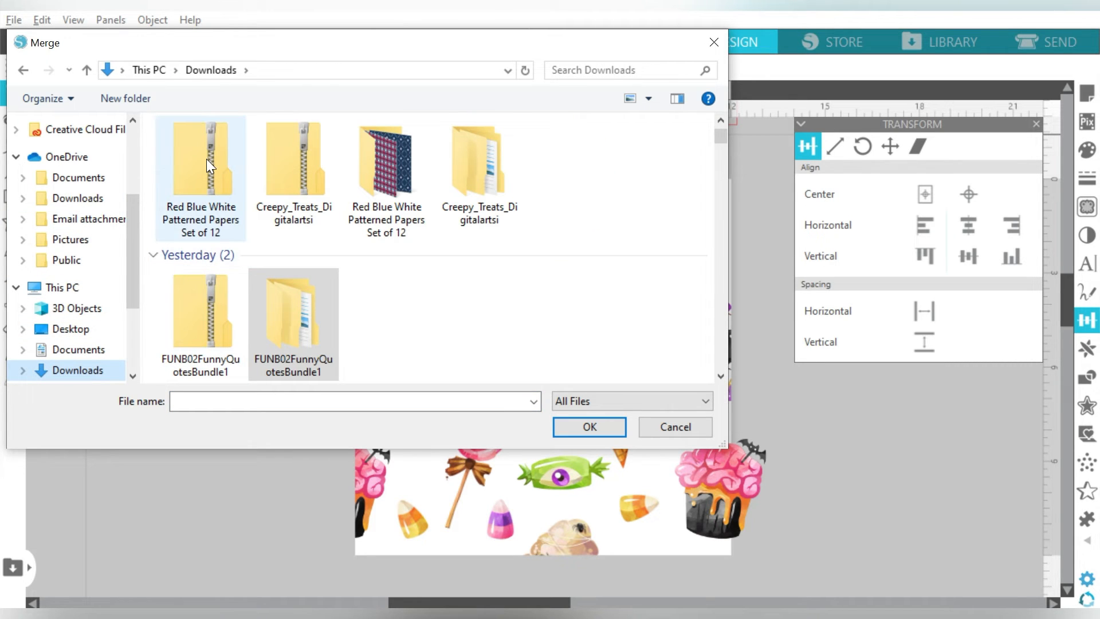
pyautogui.doubleClick(400, 163)
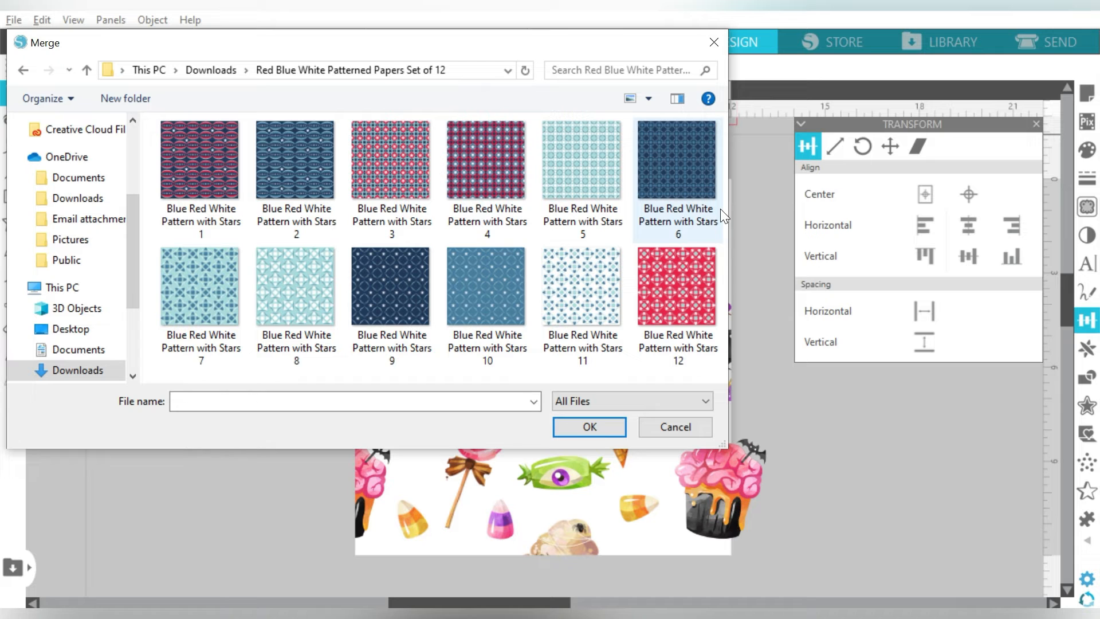
pyautogui.doubleClick(665, 151)
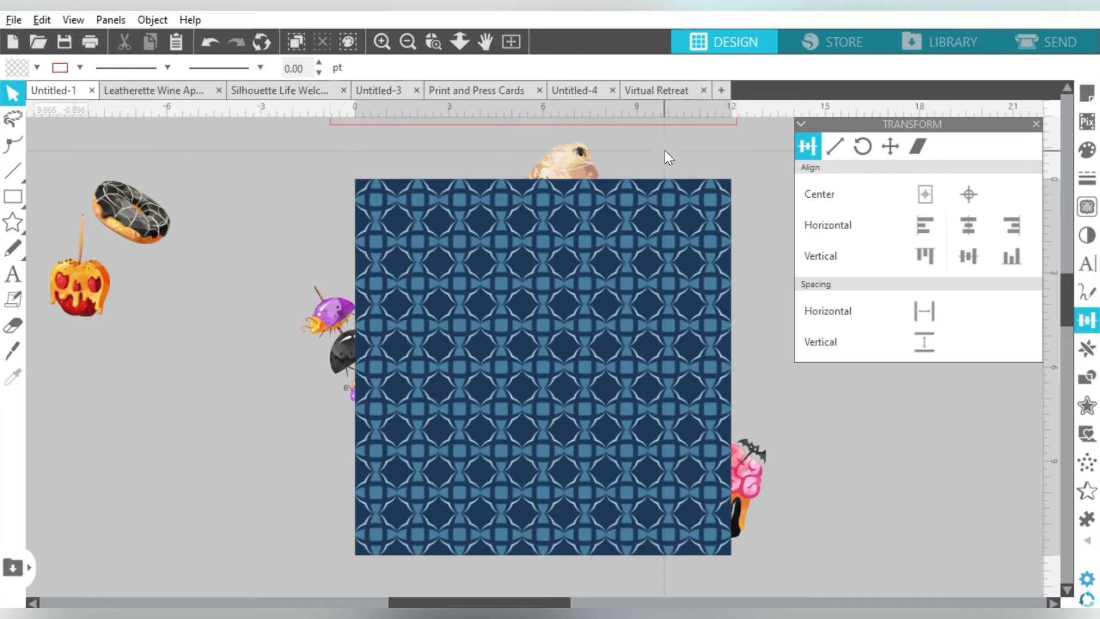
# - Set the merged patterned paper's grey shade to 100 and send it behind all the candy pieces
pyautogui.click(547, 219)
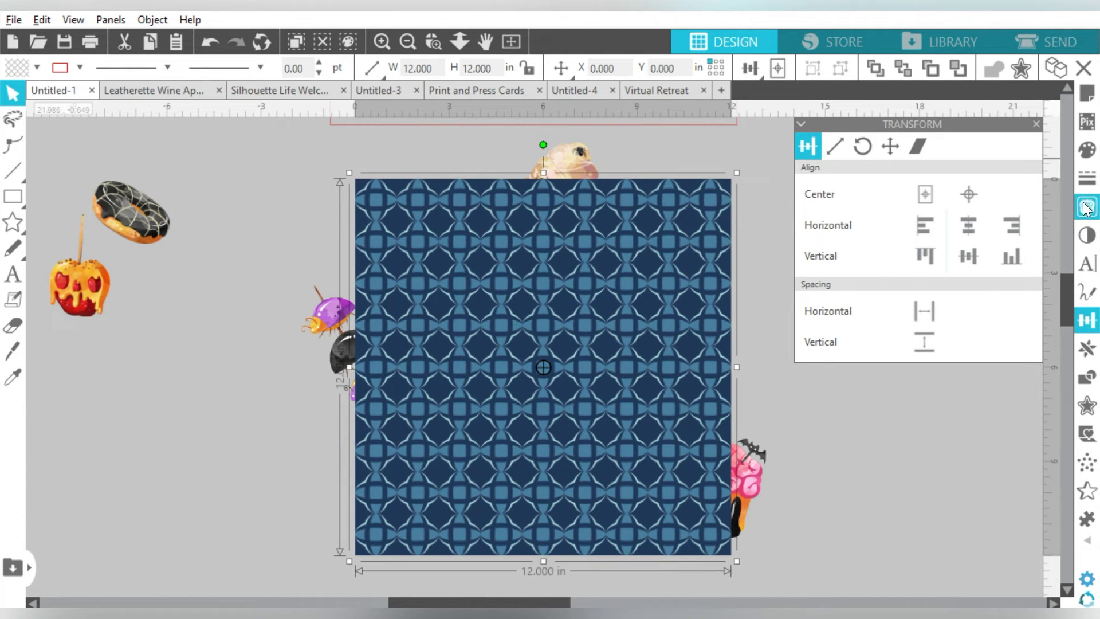
pyautogui.click(1087, 236)
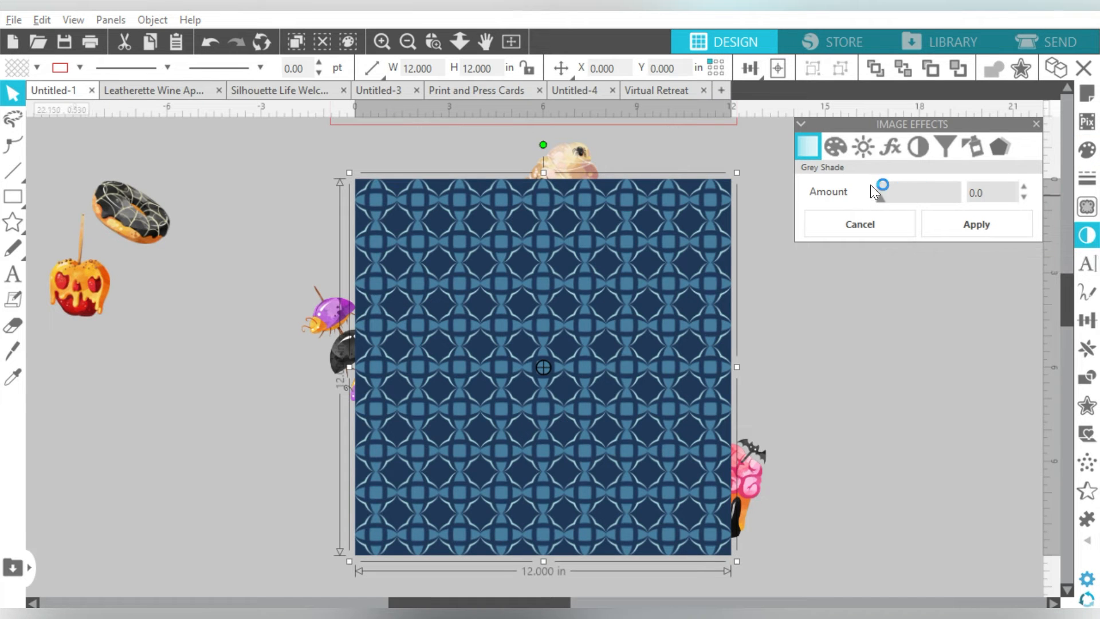
pyautogui.moveTo(879, 197); pyautogui.dragTo(977, 203)
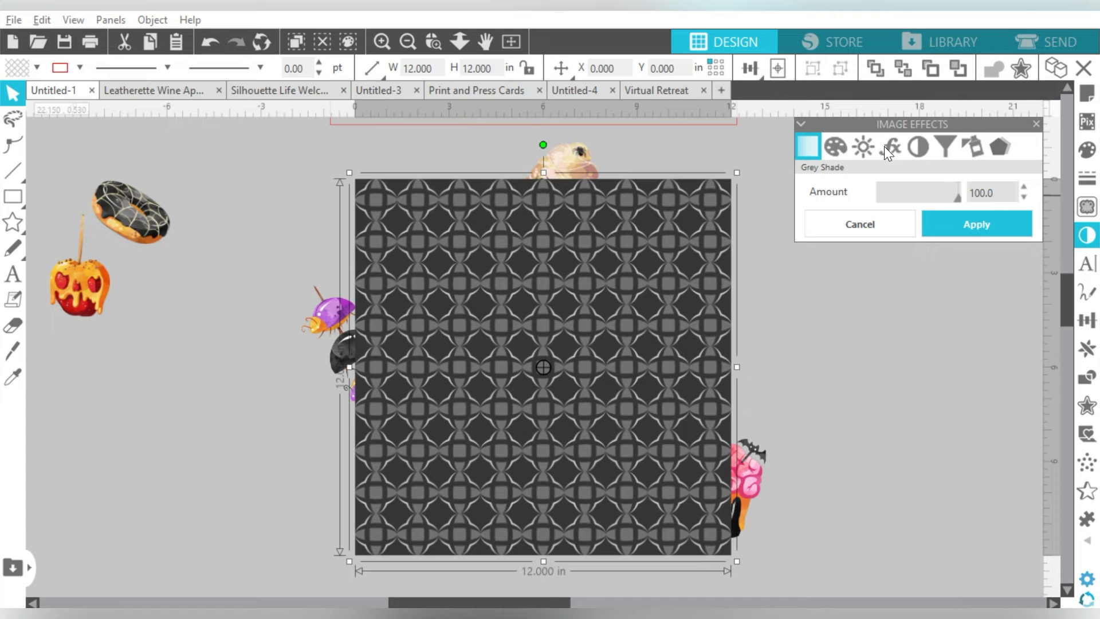
pyautogui.click(902, 68)
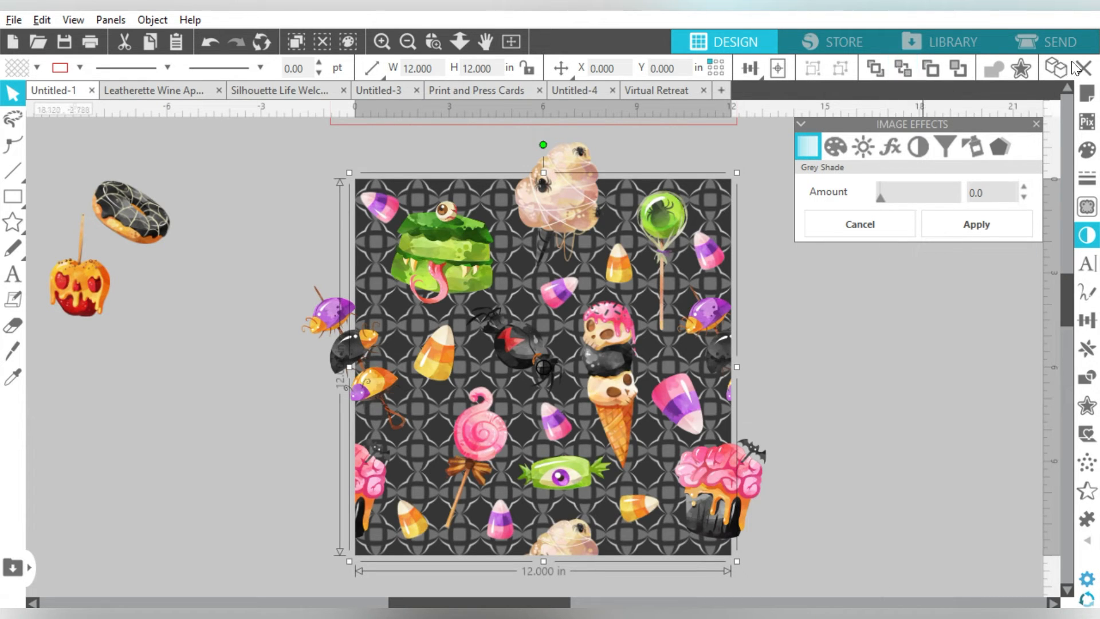
# - Set the grey background paper's transparency to 71% and deselect it
pyautogui.click(1088, 93)
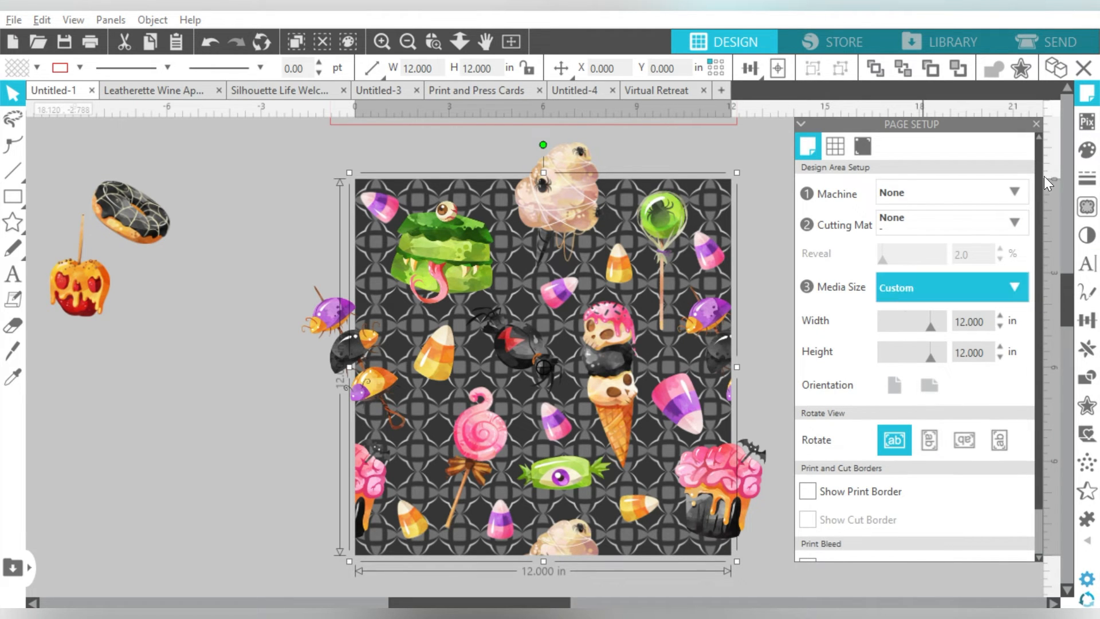
pyautogui.click(1087, 151)
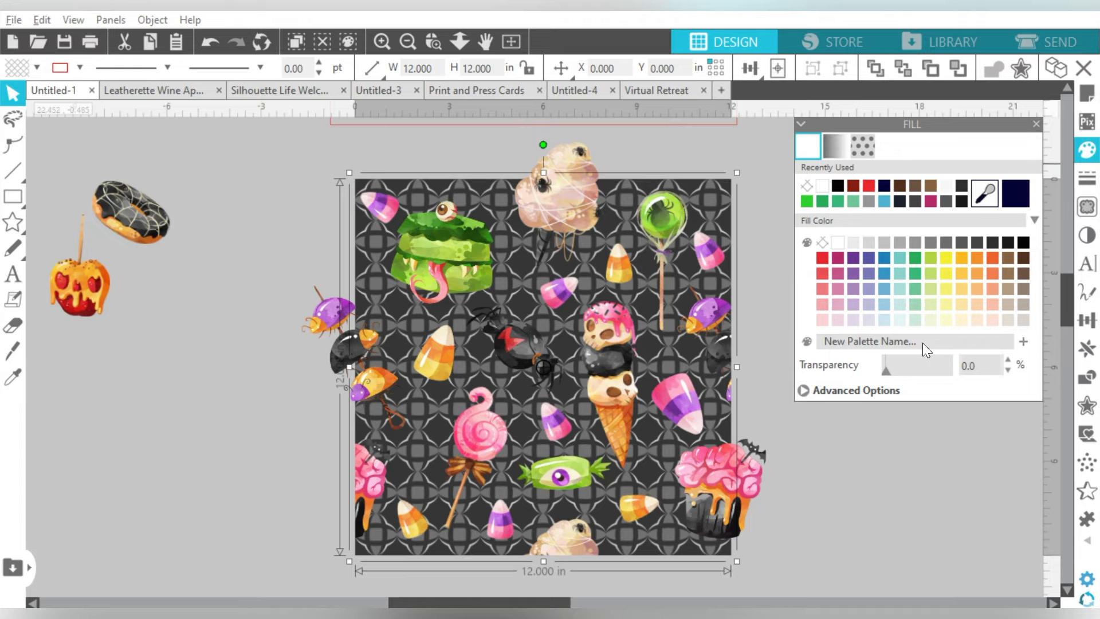
pyautogui.moveTo(896, 365); pyautogui.dragTo(926, 366)
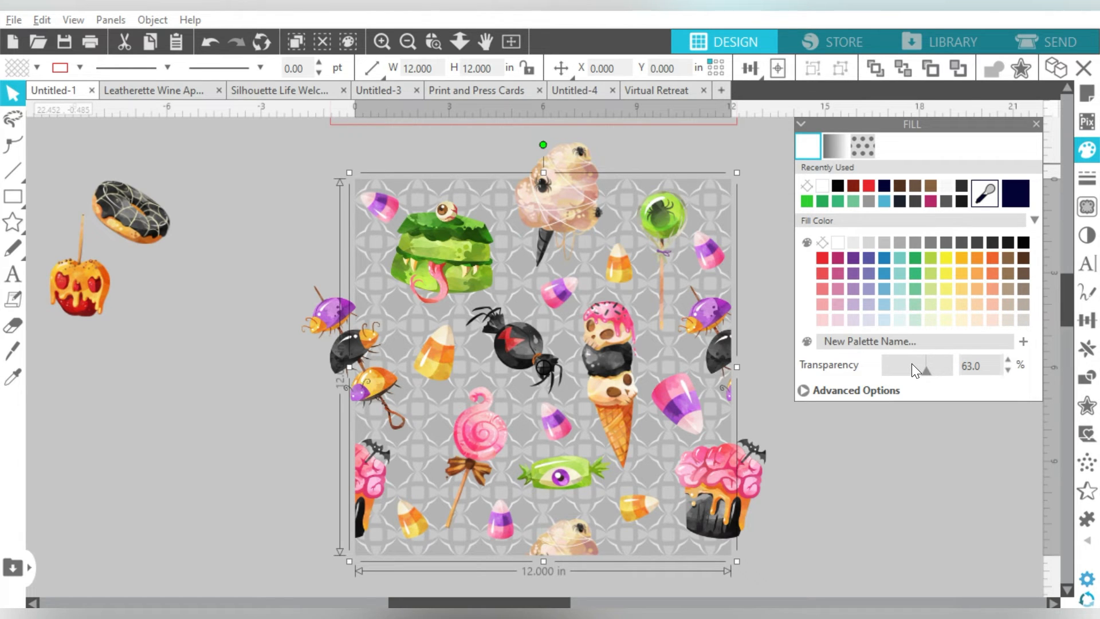
pyautogui.moveTo(936, 360); pyautogui.dragTo(937, 360)
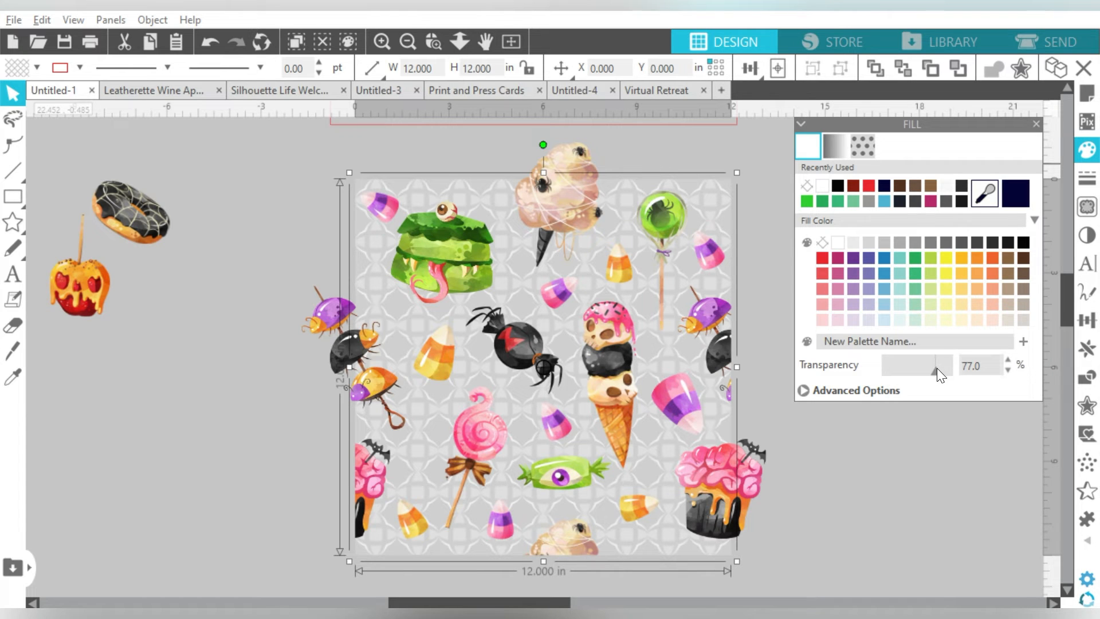
pyautogui.moveTo(934, 369); pyautogui.dragTo(932, 368)
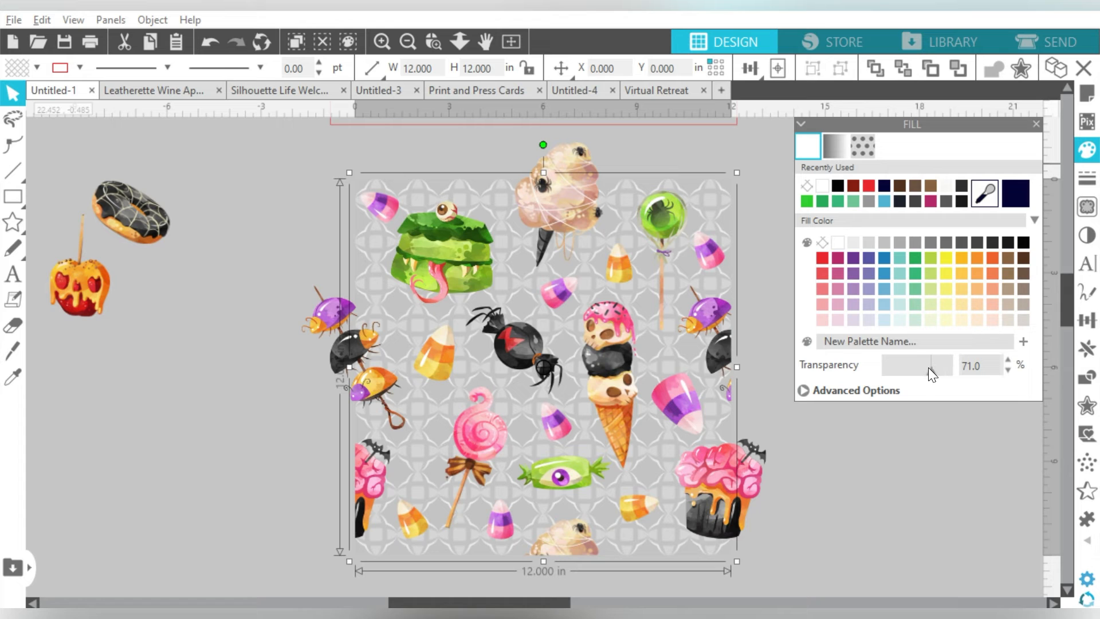
pyautogui.click(751, 152)
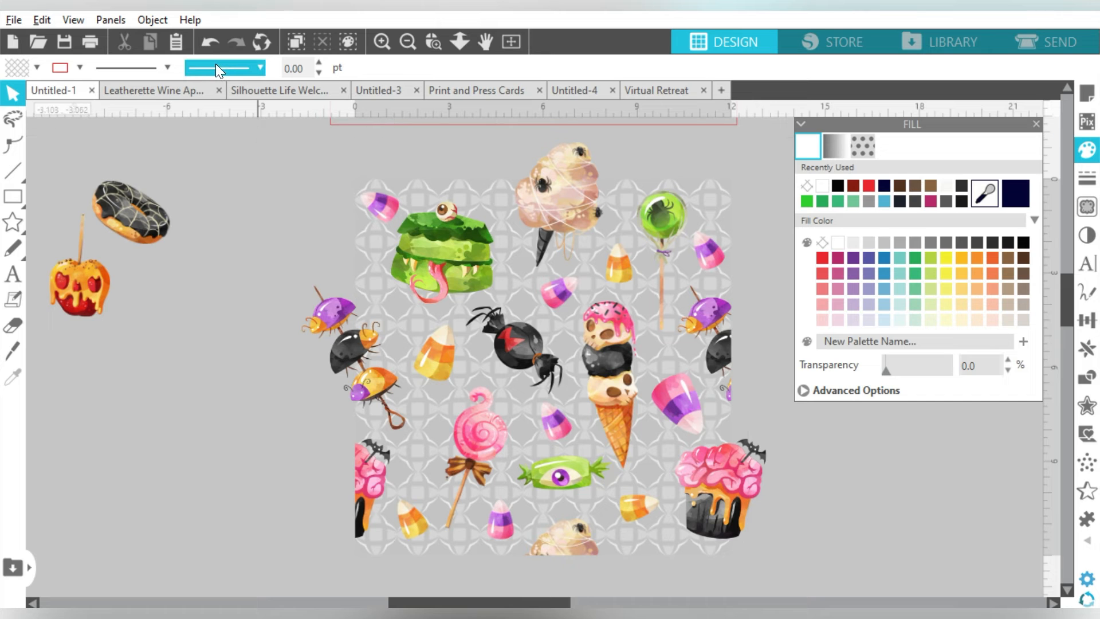
# - Start saving the design to the hard drive in the Downloads folder as a JPEG
pyautogui.click(14, 20)
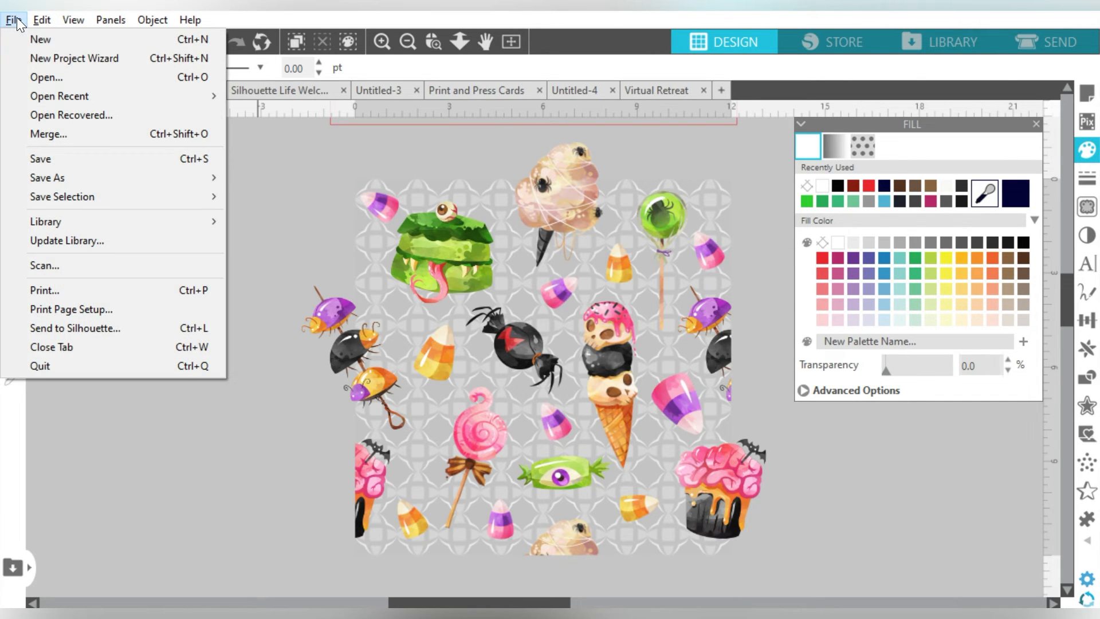
pyautogui.moveTo(139, 177)
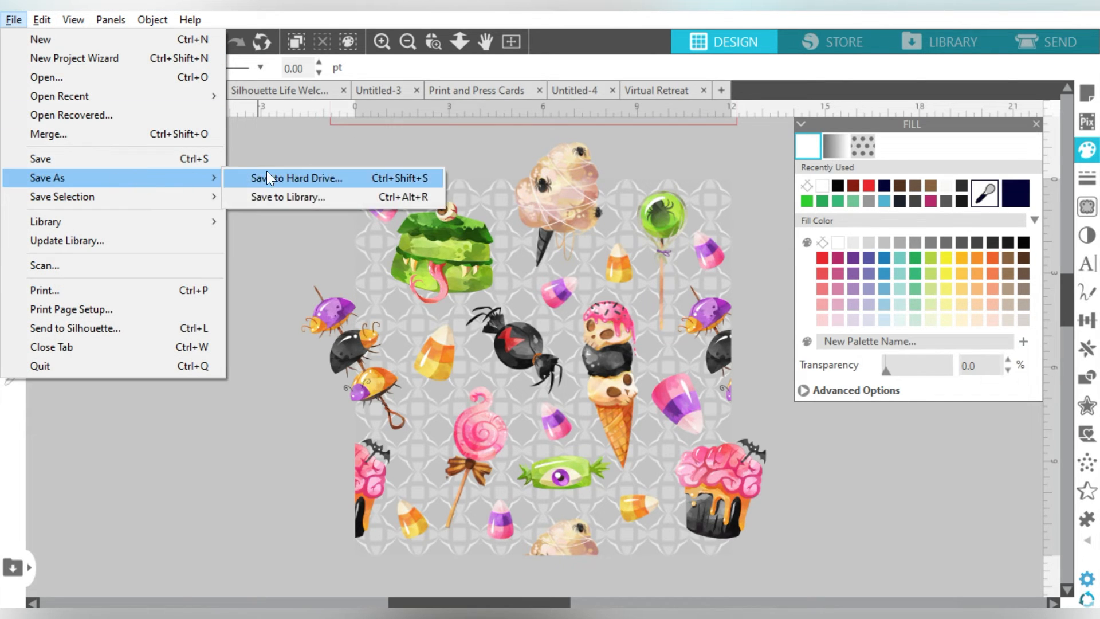
pyautogui.click(267, 171)
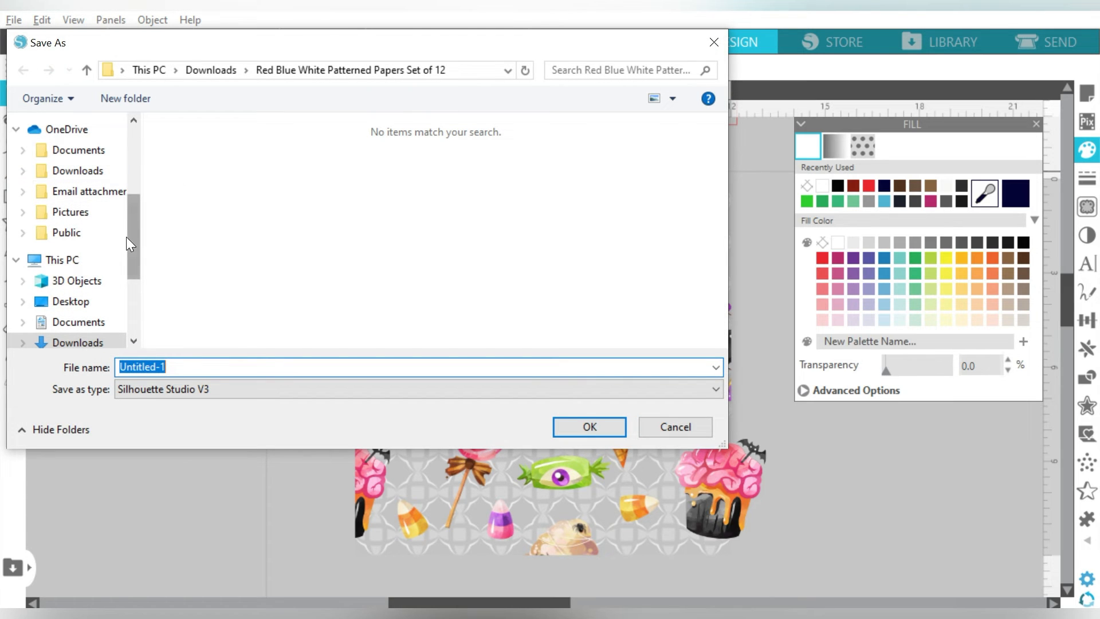
pyautogui.click(85, 343)
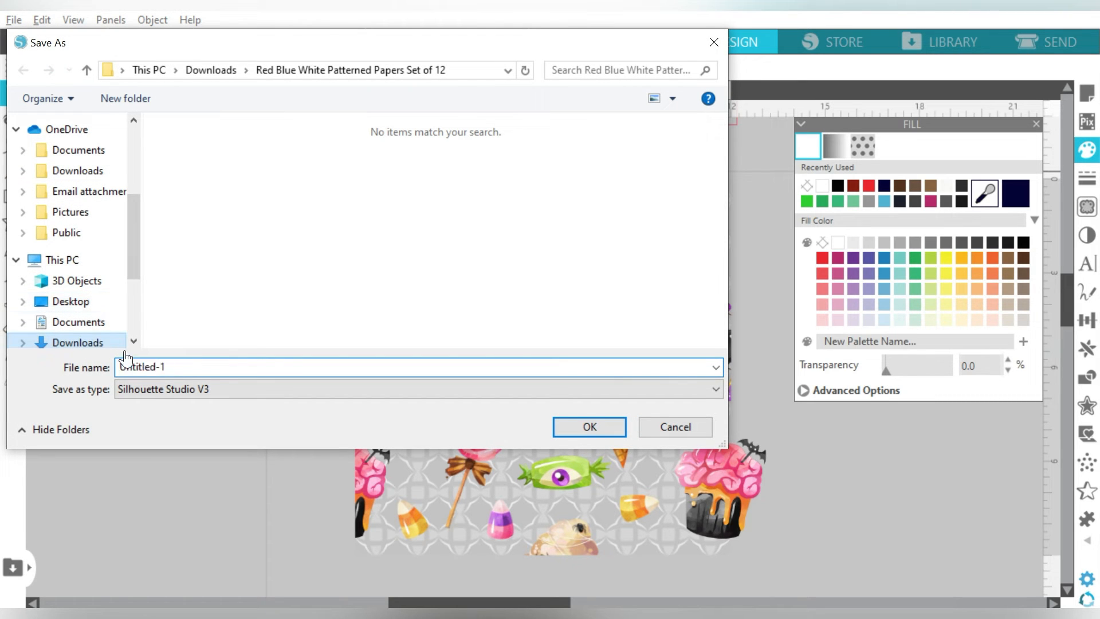
pyautogui.click(217, 391)
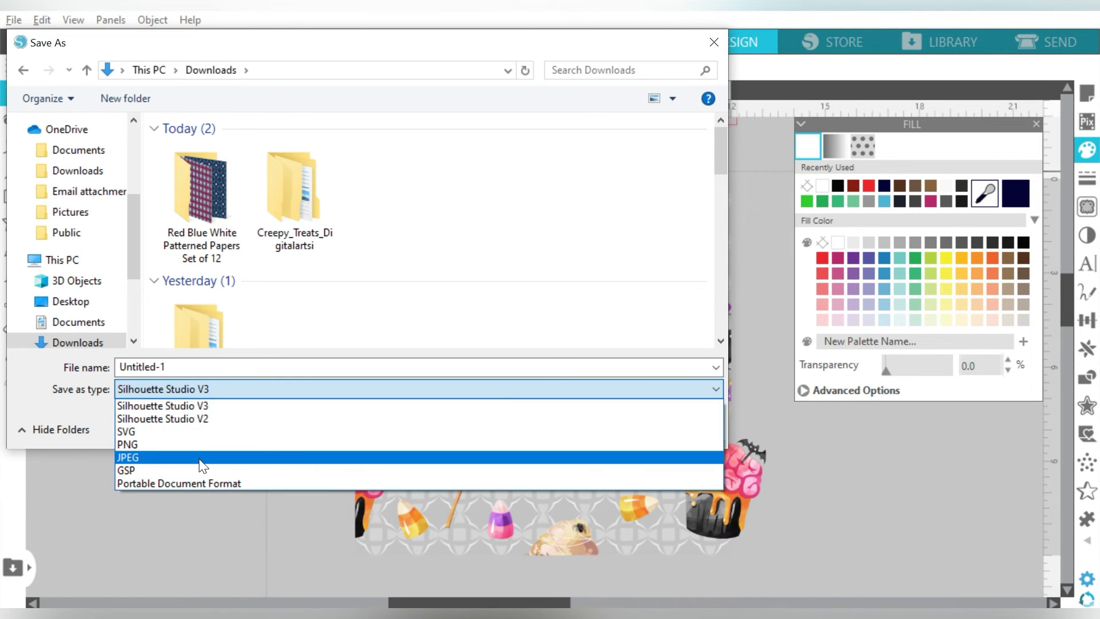
pyautogui.click(198, 457)
# - Name the JPEG Halloween Sweet Treats Pattern and export it at the maximum pixel width
pyautogui.click(200, 372)
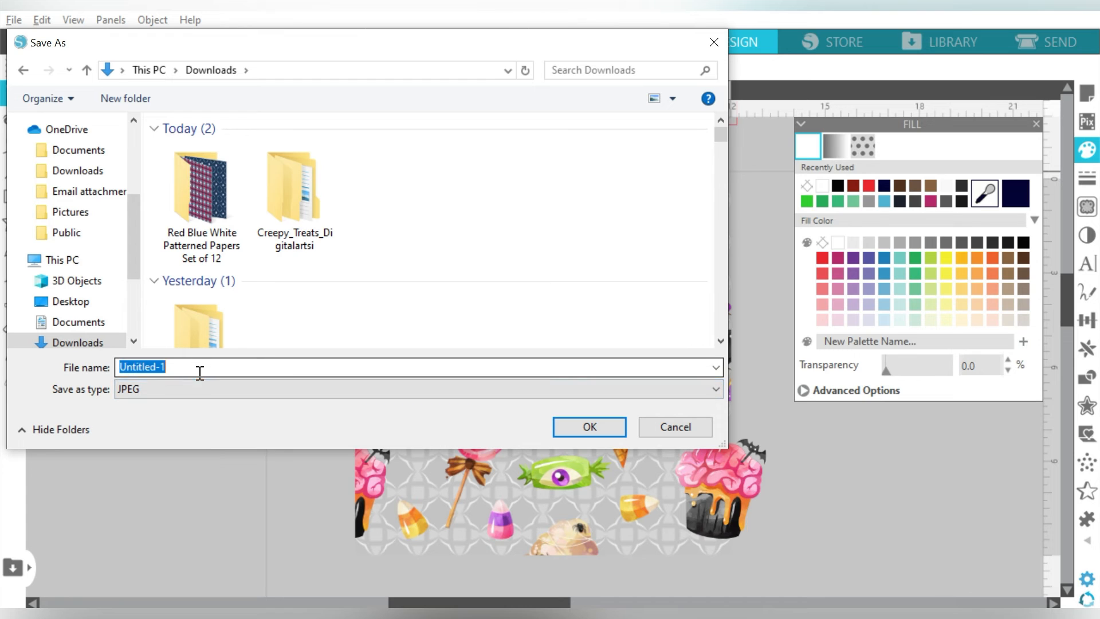
pyautogui.write('Halloween')
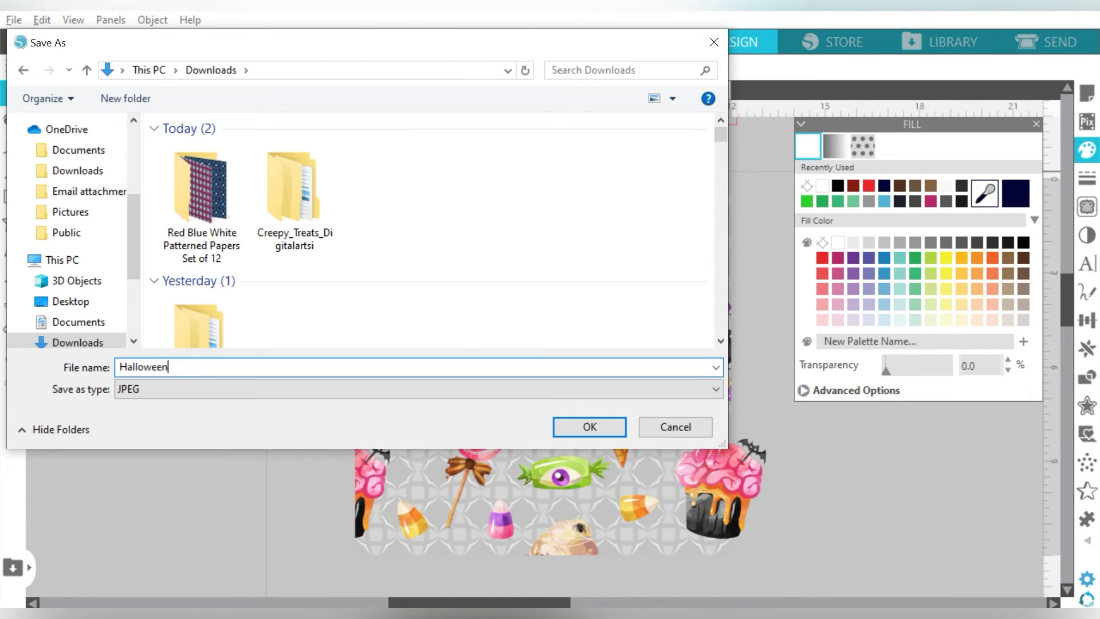
pyautogui.write(' Sweet Treats Pattern')
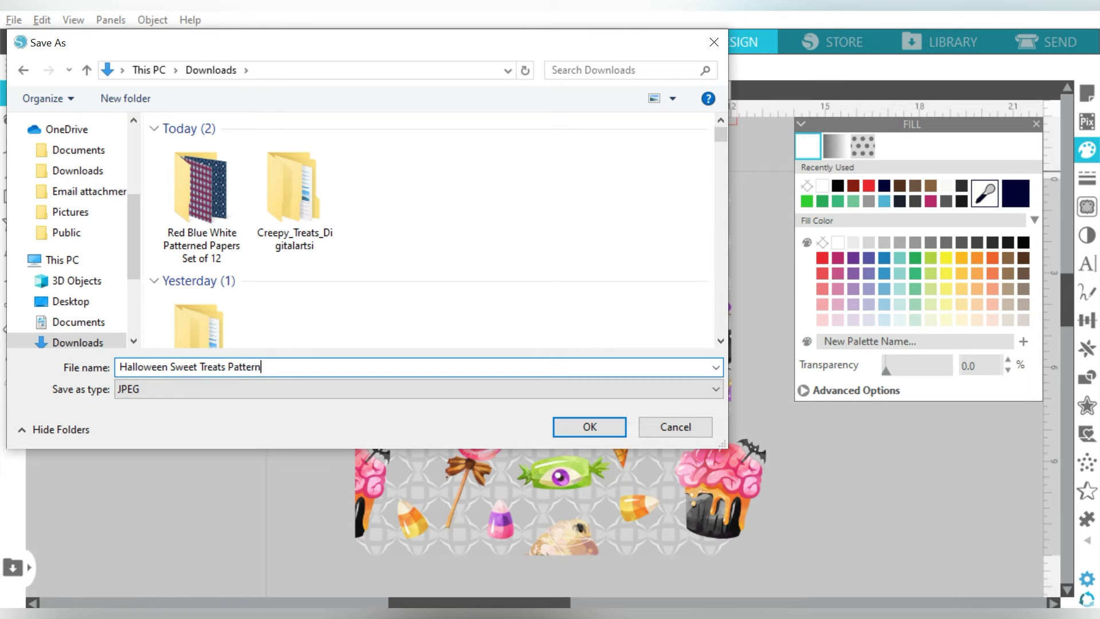
pyautogui.press('Return')
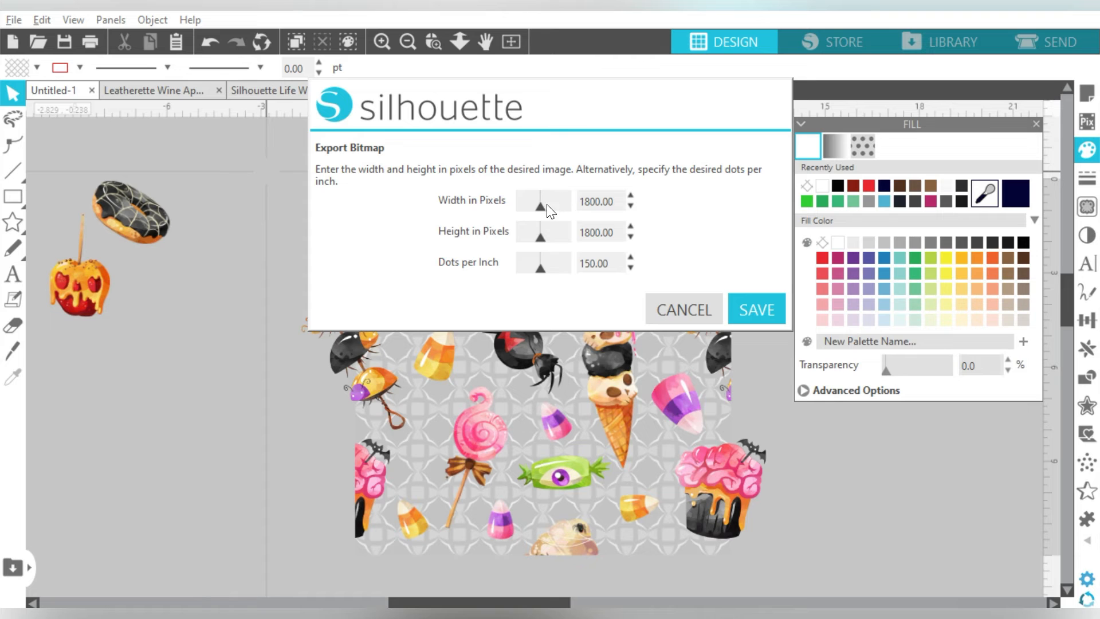
pyautogui.moveTo(540, 206); pyautogui.dragTo(596, 206)
pyautogui.click(754, 310)
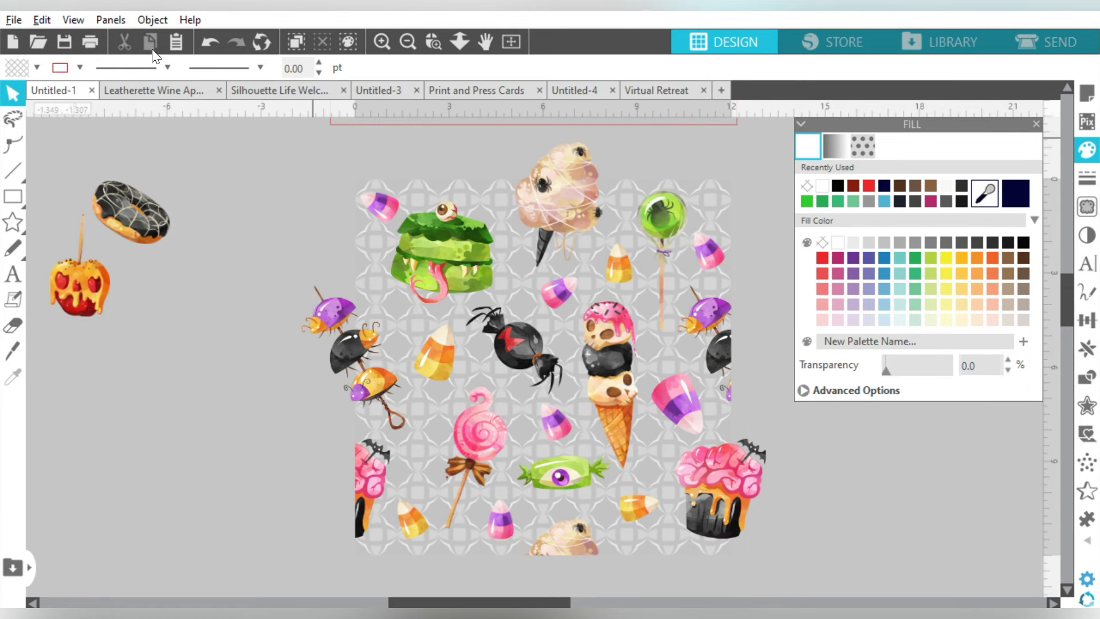
# - Open the exported Halloween Sweet Treats Pattern image from the Downloads folder
pyautogui.click(16, 24)
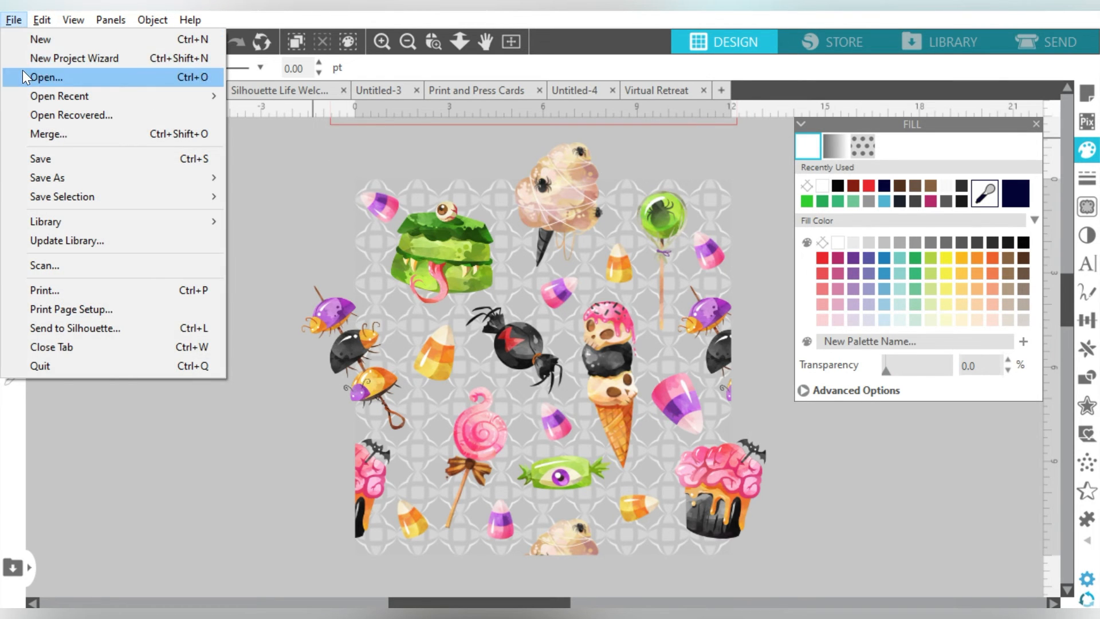
pyautogui.click(23, 75)
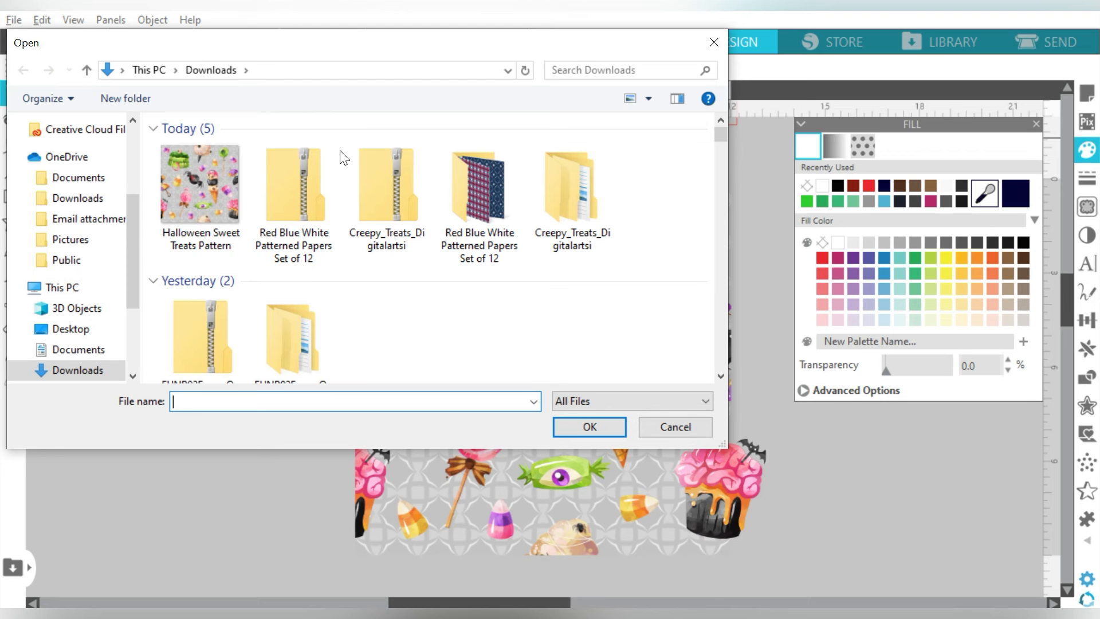
pyautogui.click(213, 187)
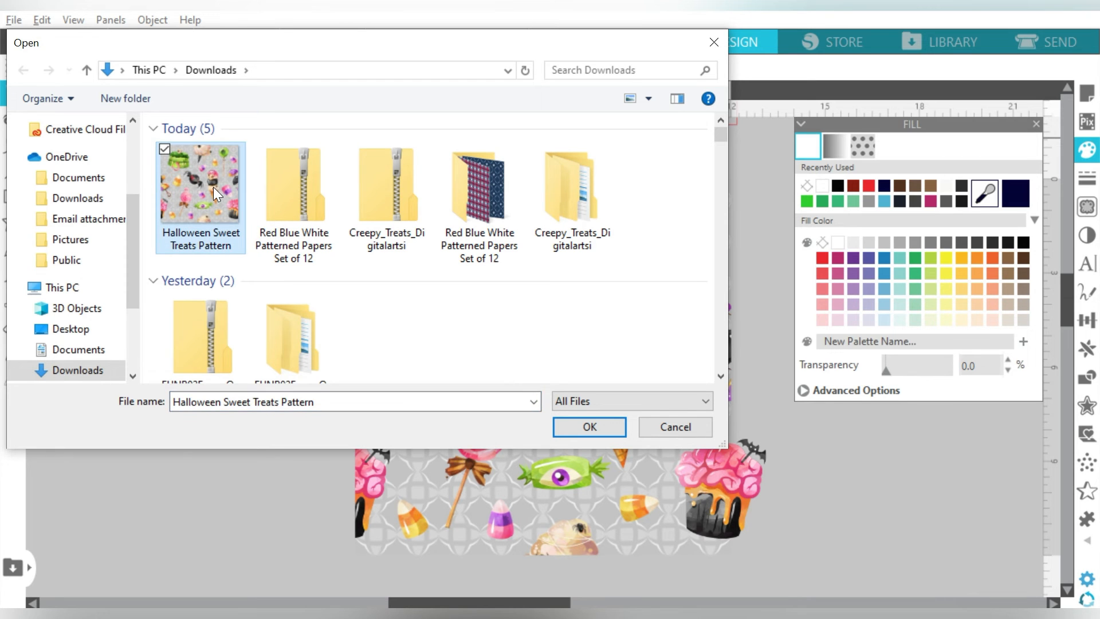
pyautogui.click(595, 430)
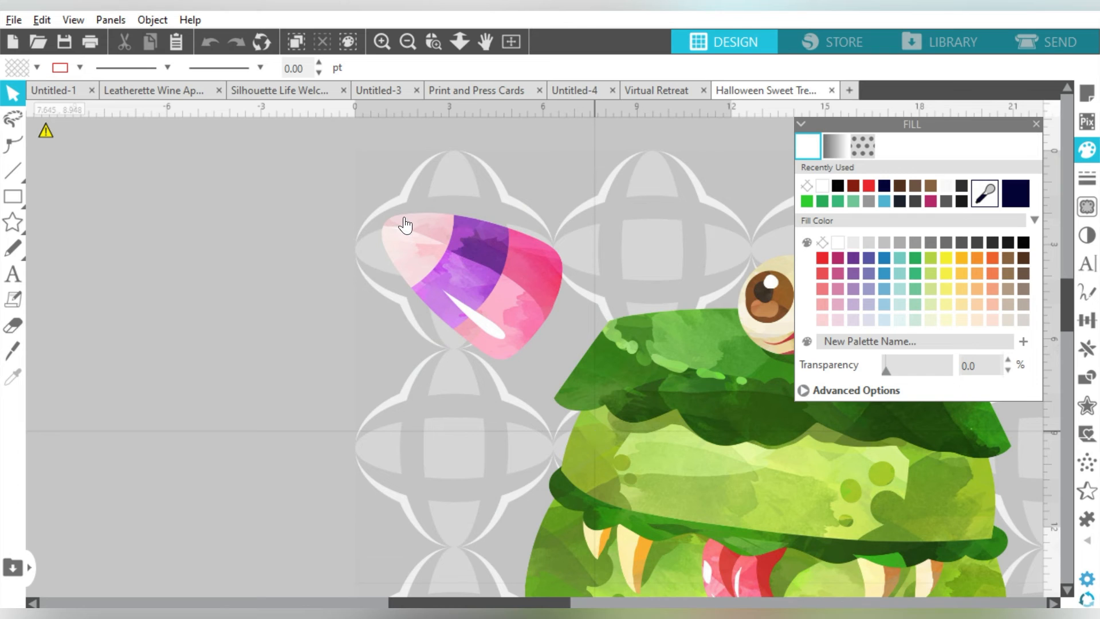
# - Resize the opened pattern image to 6 in wide with its proportions locked
pyautogui.click(630, 240)
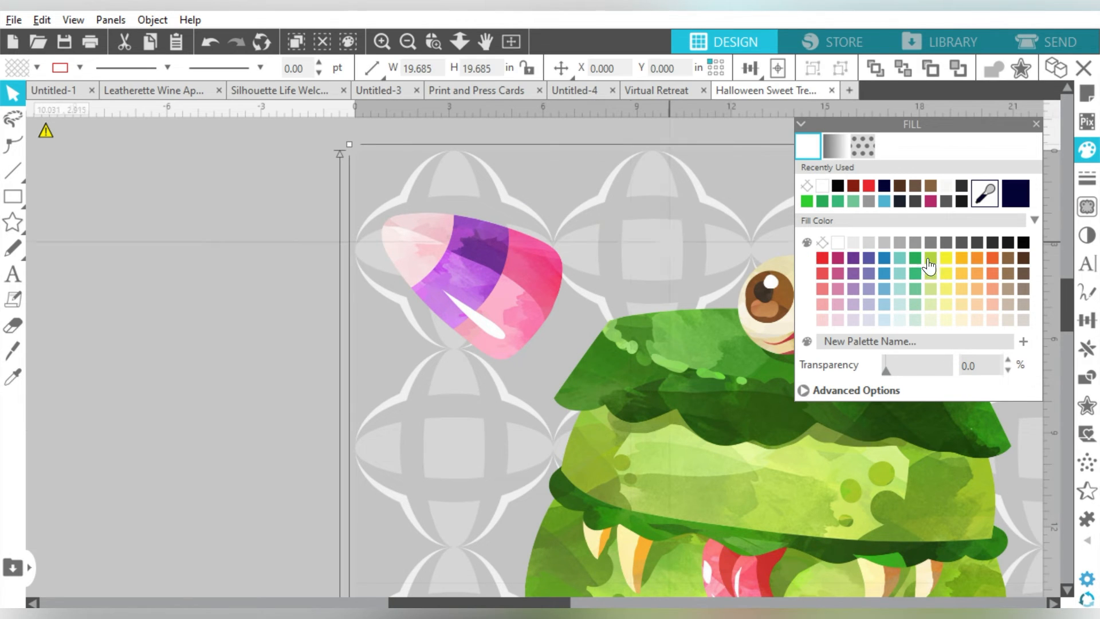
pyautogui.click(1086, 320)
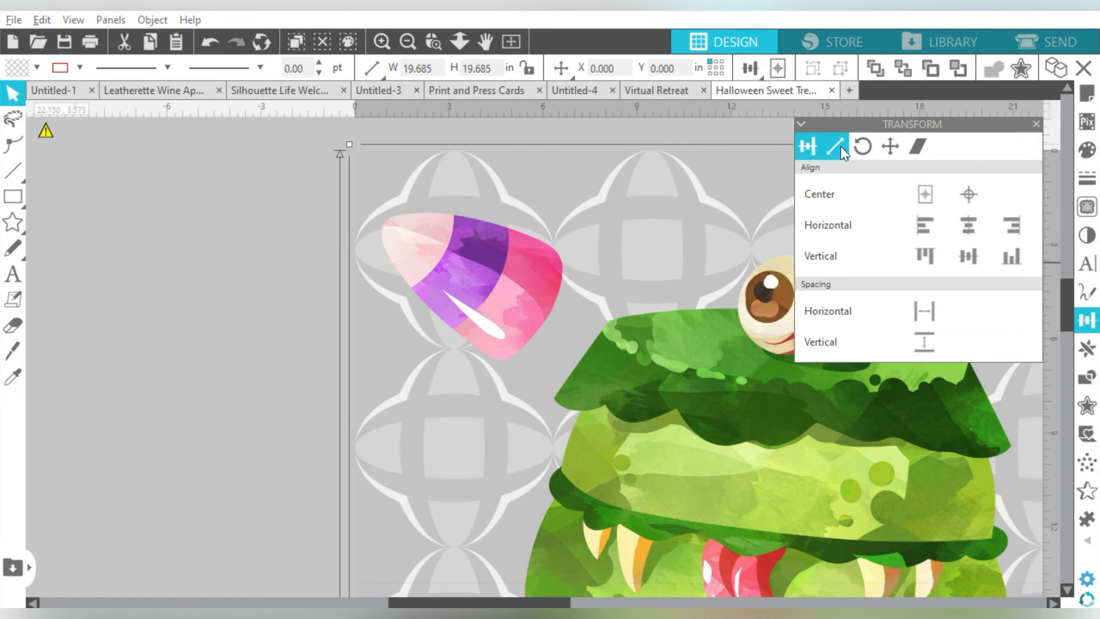
pyautogui.click(837, 147)
pyautogui.click(1028, 342)
pyautogui.doubleClick(989, 326)
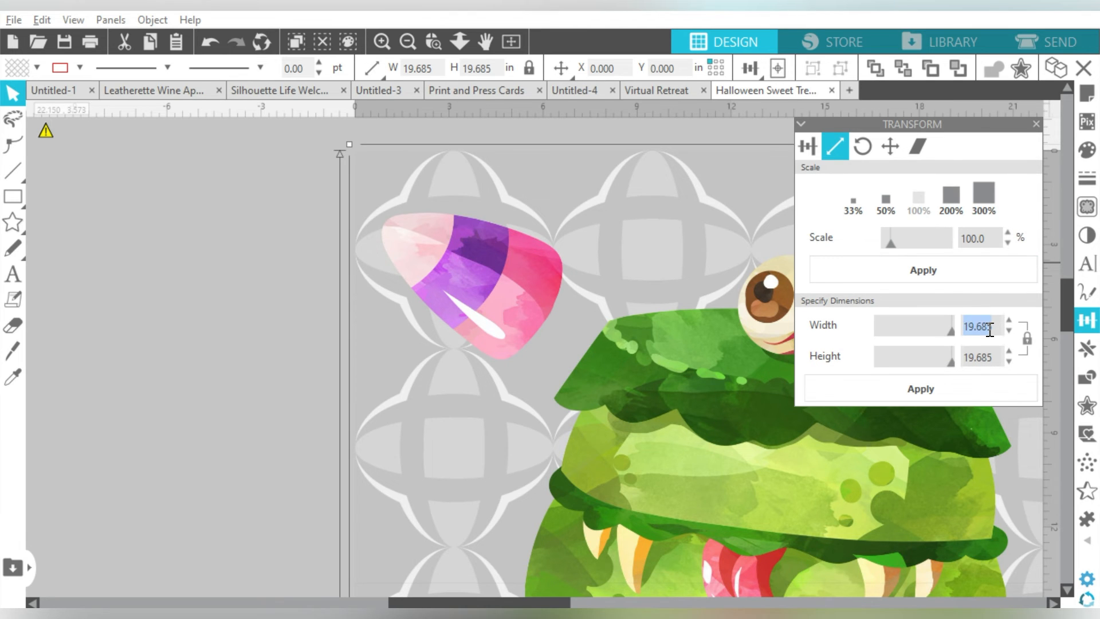
pyautogui.write('6')
pyautogui.press('Return')
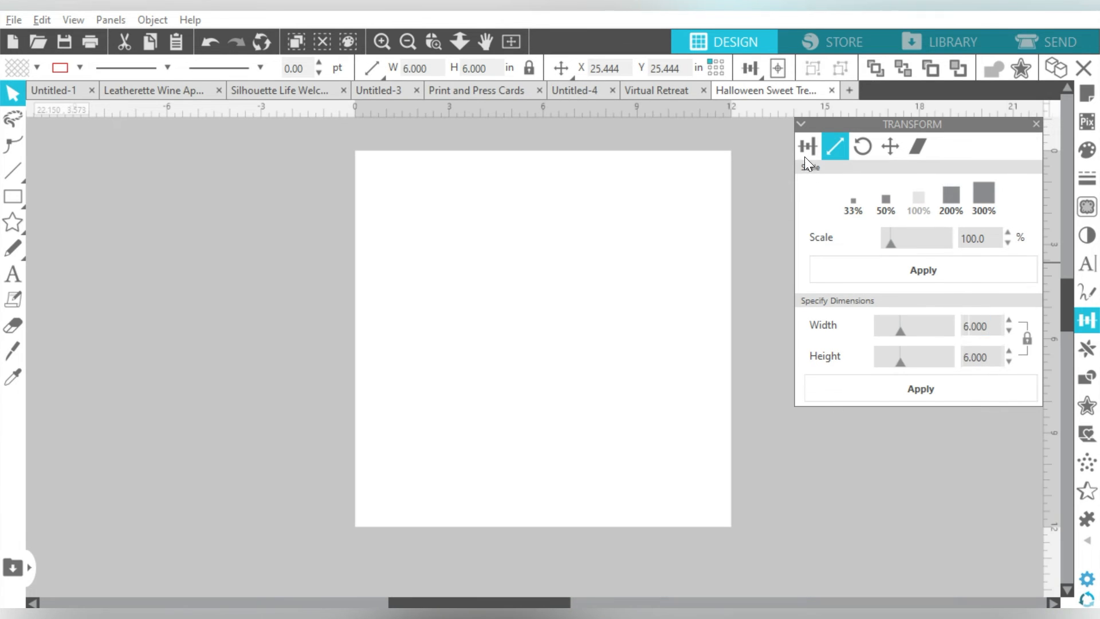
# - Bring the pattern image onto the page with center alignment, place it over the page's upper-left corner and enlarge it to about 8.58 in square
pyautogui.click(806, 150)
pyautogui.click(924, 195)
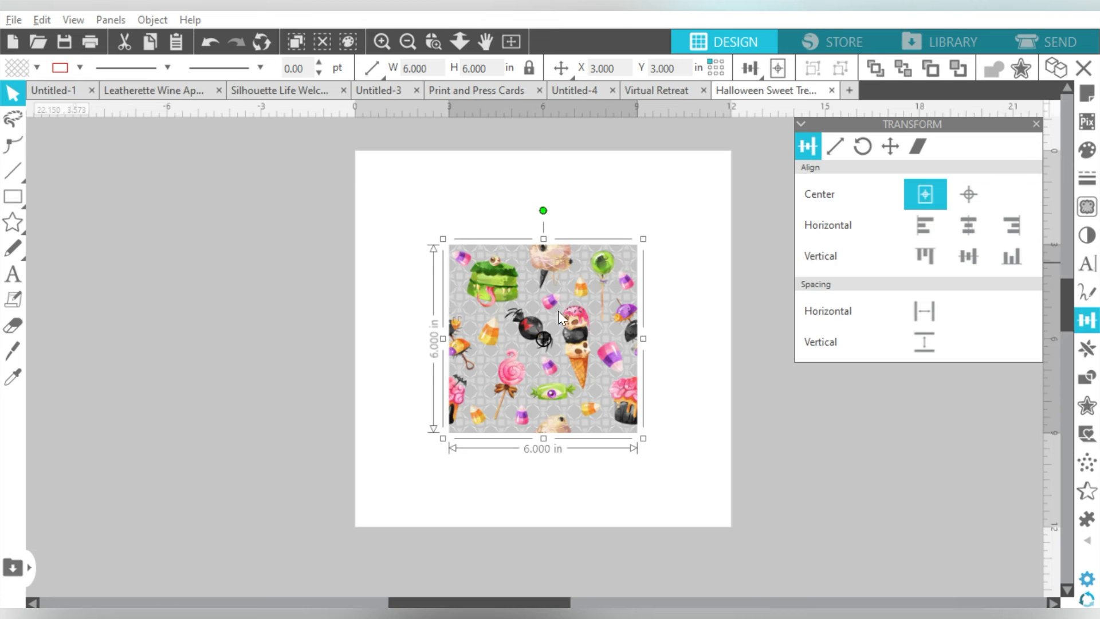
pyautogui.moveTo(533, 331); pyautogui.dragTo(394, 232)
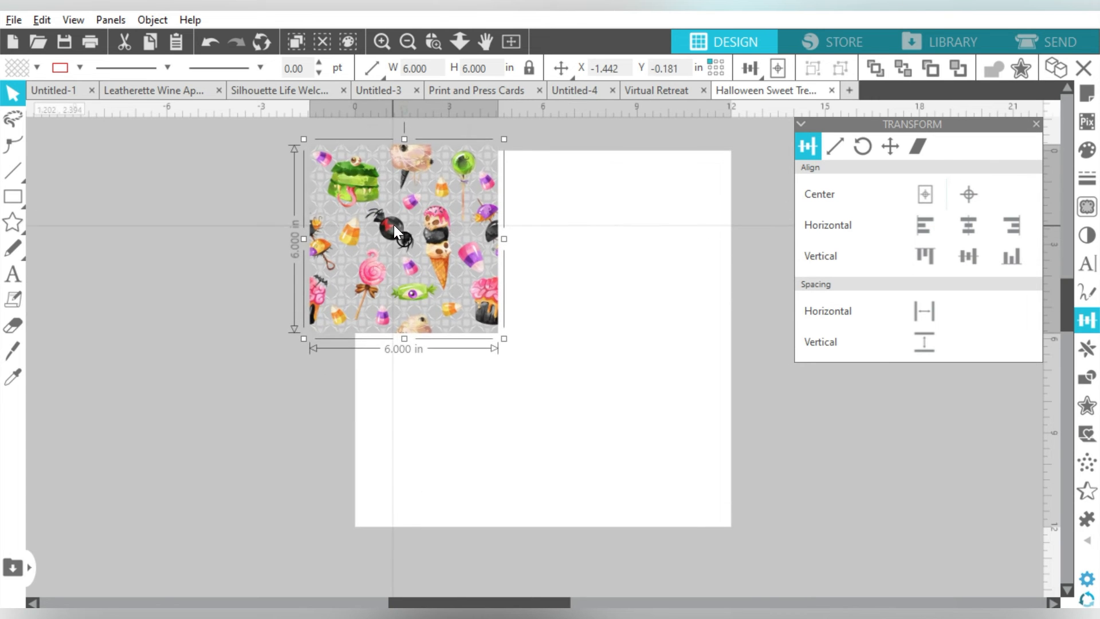
pyautogui.moveTo(504, 339); pyautogui.dragTo(596, 412)
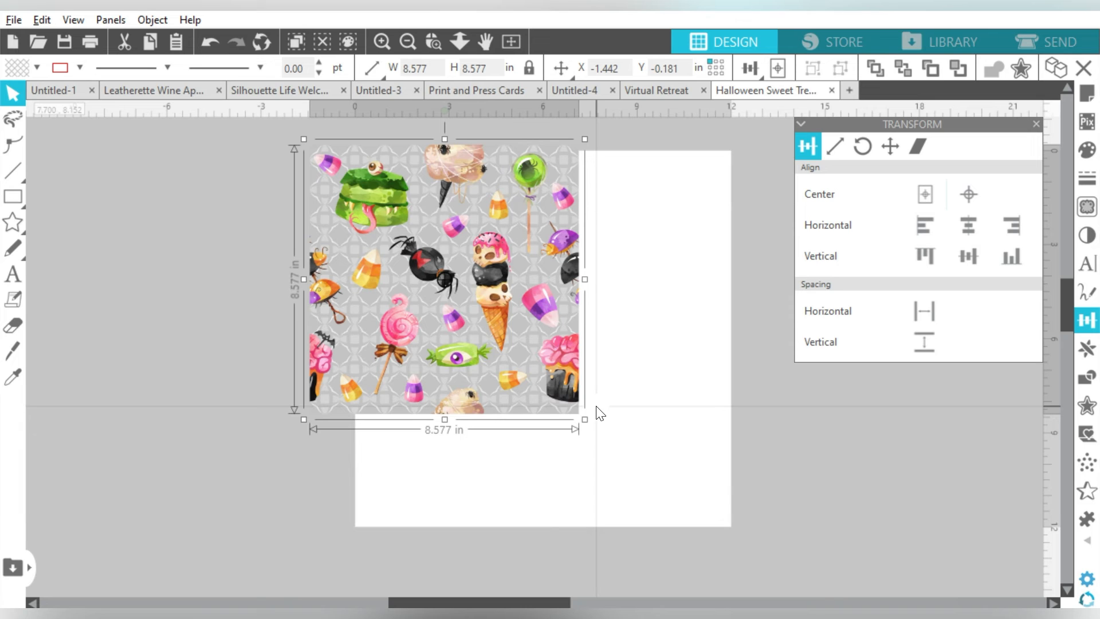
# - Duplicate the pattern tile edge to edge beside and below the original to build a two-by-two block
pyautogui.press('i')
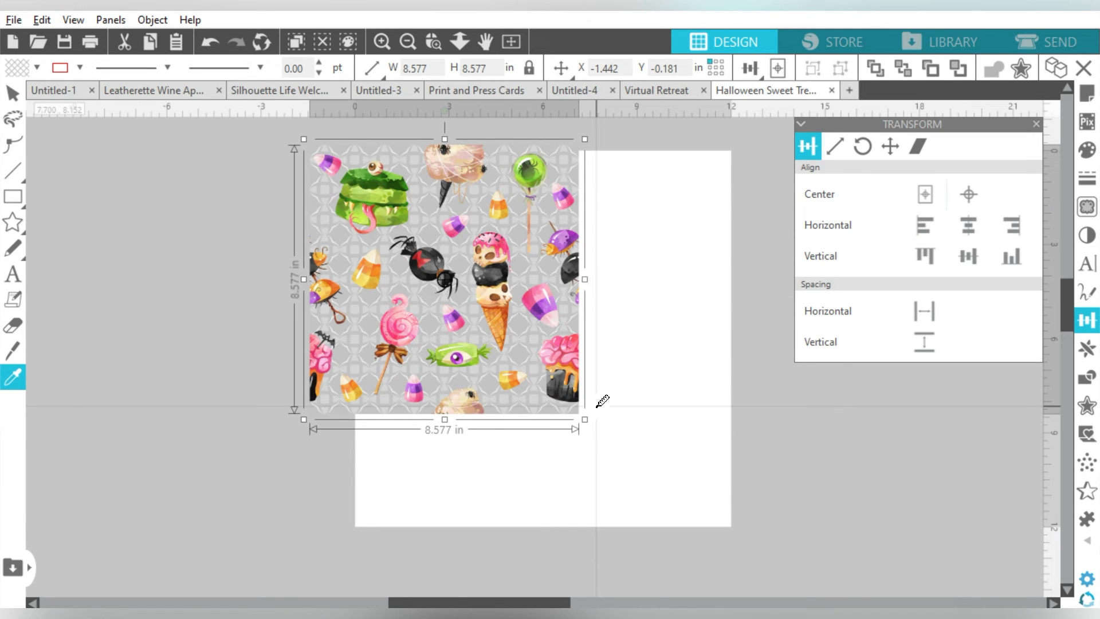
pyautogui.hotkey('ctrl', 'd')
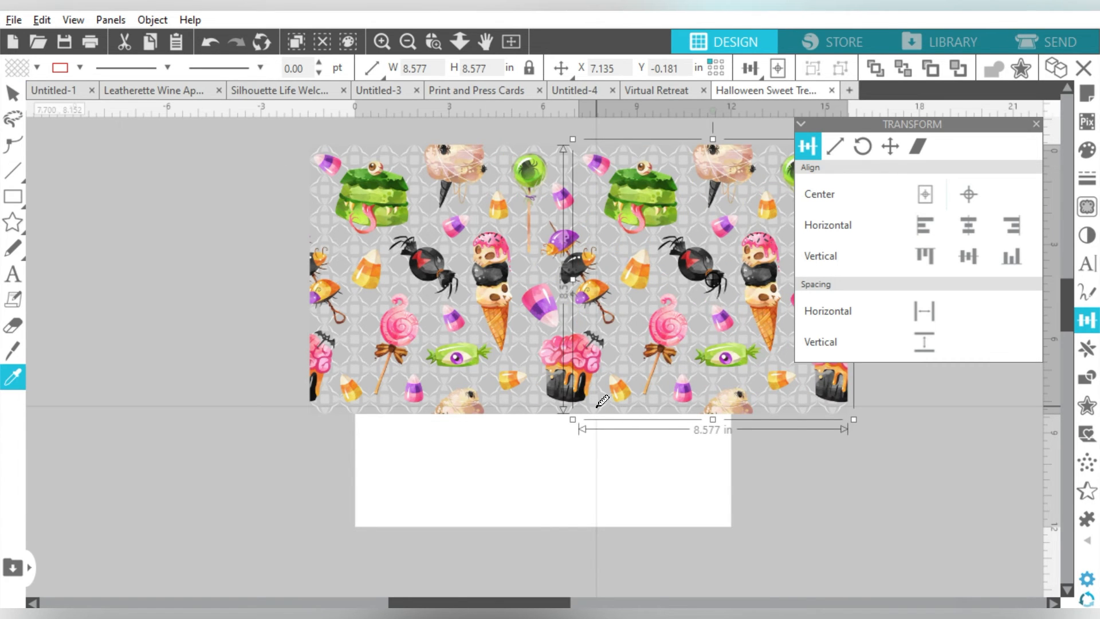
pyautogui.hotkey('ctrl', 'Down')
pyautogui.hotkey('ctrl', 'Left')
pyautogui.press('Escape')
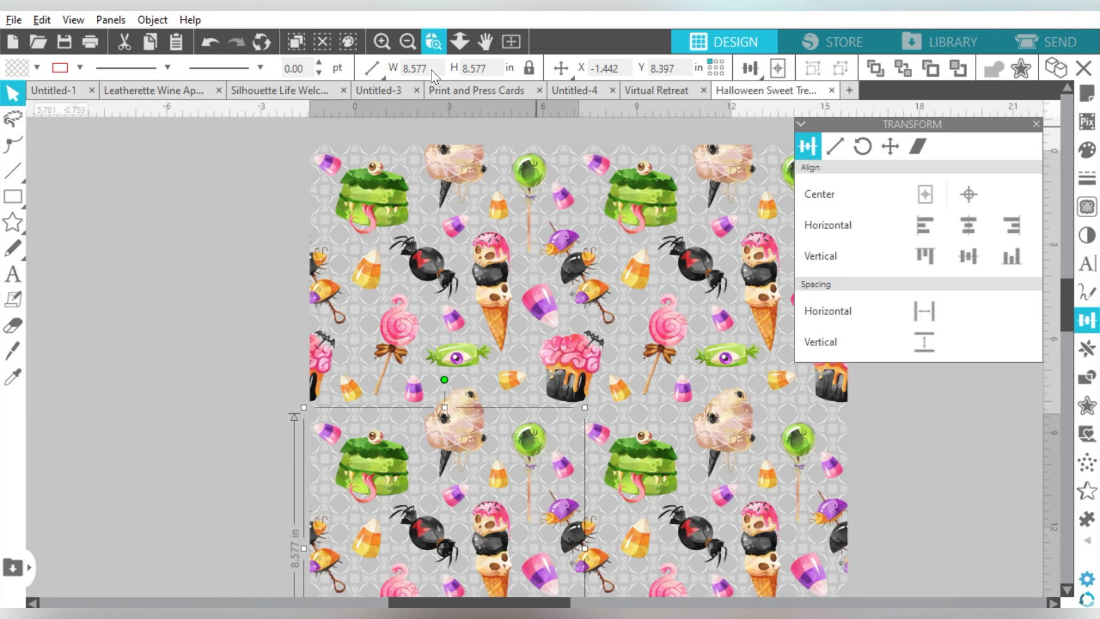
# - Examine the horizontal and vertical joins between the four pattern tiles up close for visible seams
pyautogui.moveTo(258, 231); pyautogui.dragTo(647, 452)
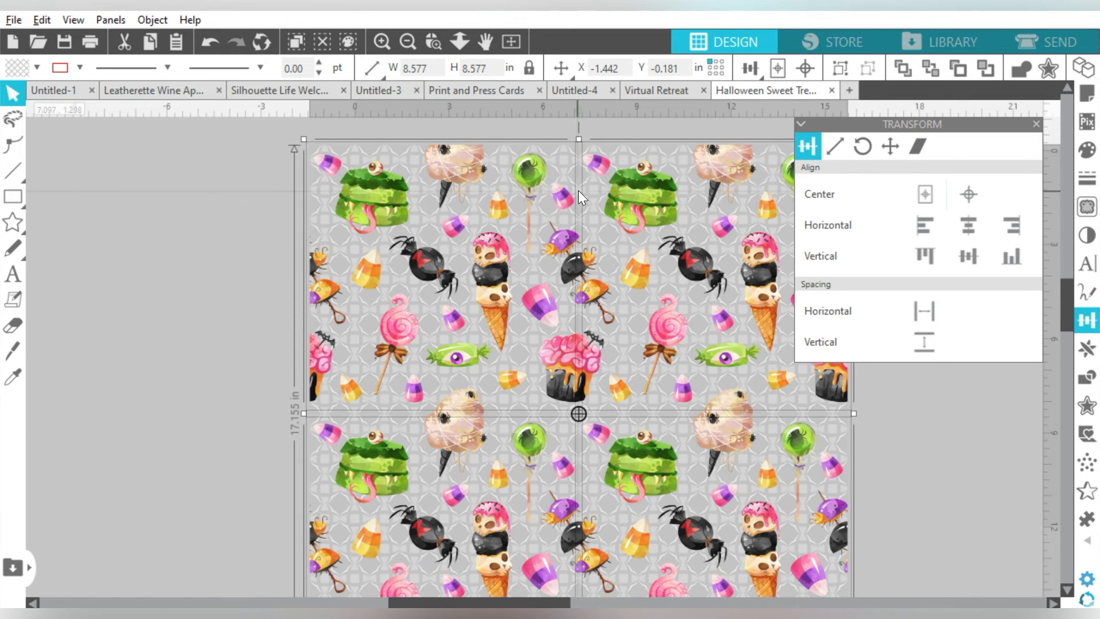
pyautogui.scroll(3, 578, 190)
pyautogui.click(583, 163)
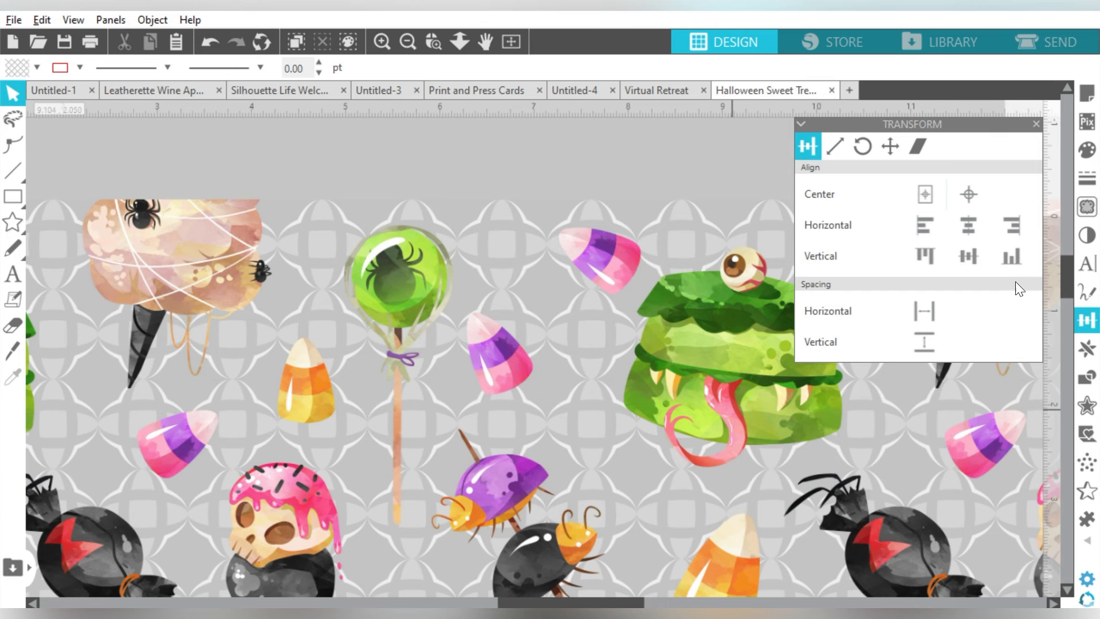
pyautogui.moveTo(1063, 271); pyautogui.dragTo(1073, 409)
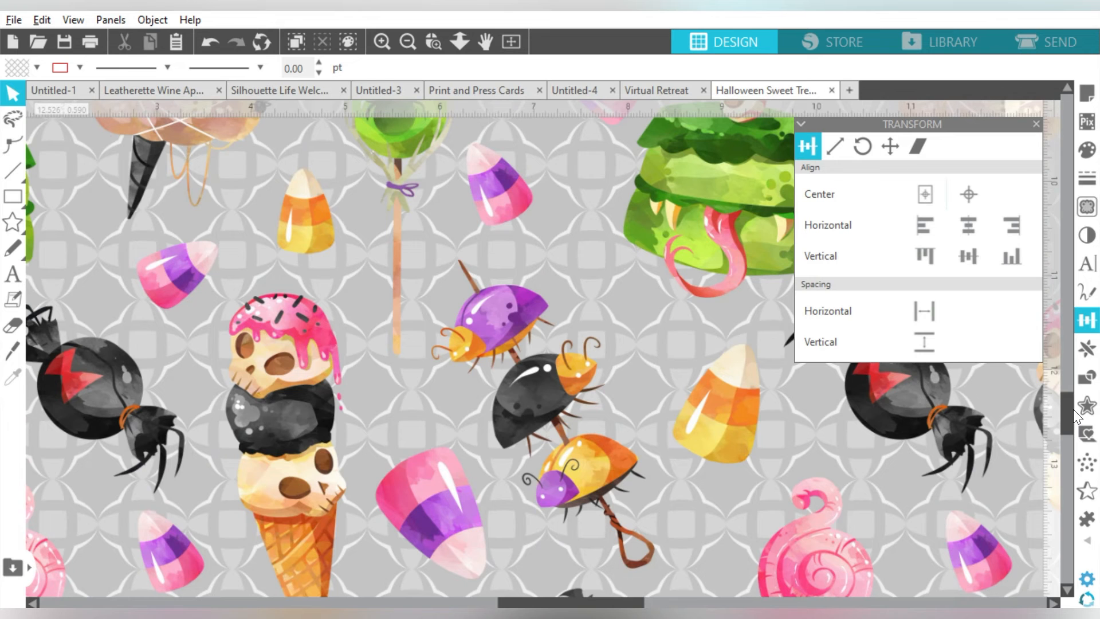
pyautogui.hotkey('ctrl', 'a')
pyautogui.moveTo(1057, 425); pyautogui.dragTo(1067, 367)
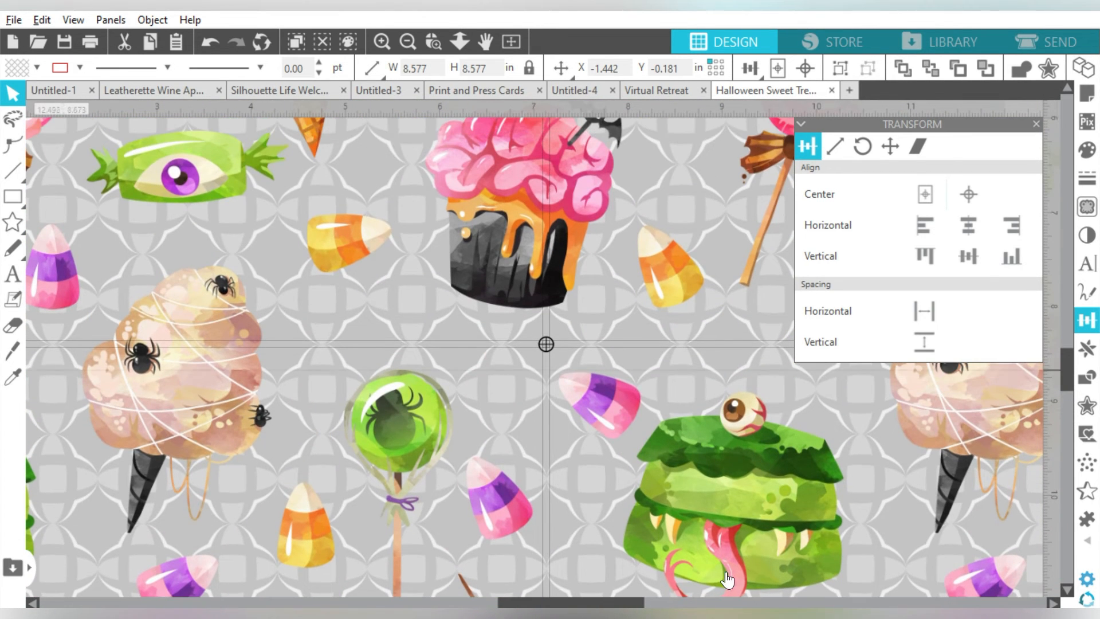
pyautogui.moveTo(534, 603); pyautogui.dragTo(410, 602)
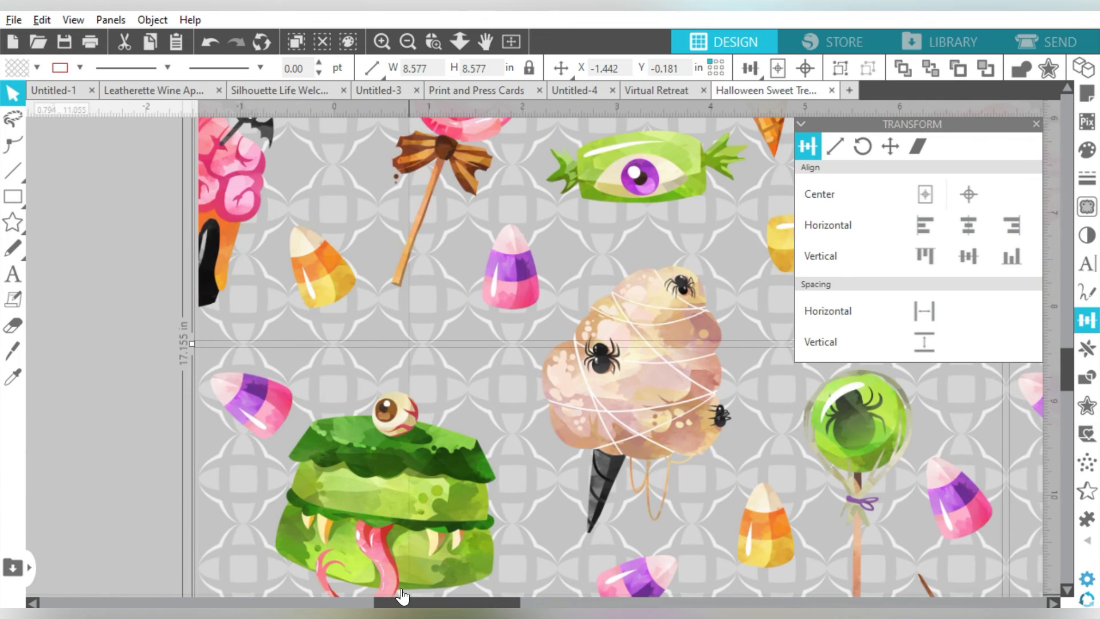
pyautogui.click(102, 352)
pyautogui.moveTo(416, 600); pyautogui.dragTo(697, 582)
# - View the whole two-by-two block to check how the repeating pattern looks overall
pyautogui.click(405, 49)
pyautogui.click(406, 49)
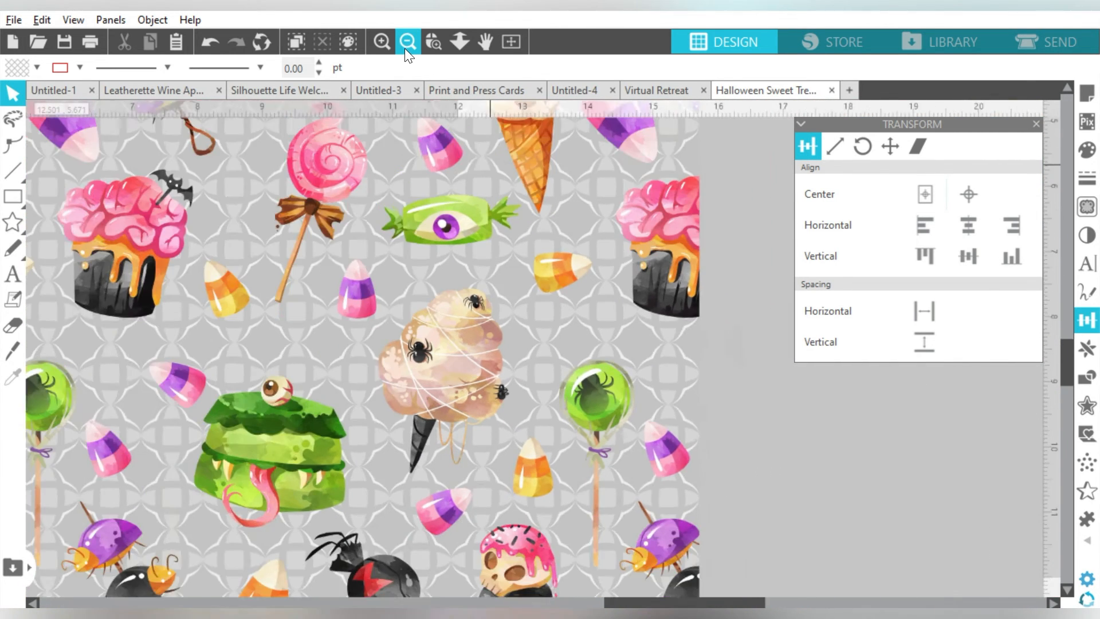
pyautogui.click(406, 49)
pyautogui.click(405, 49)
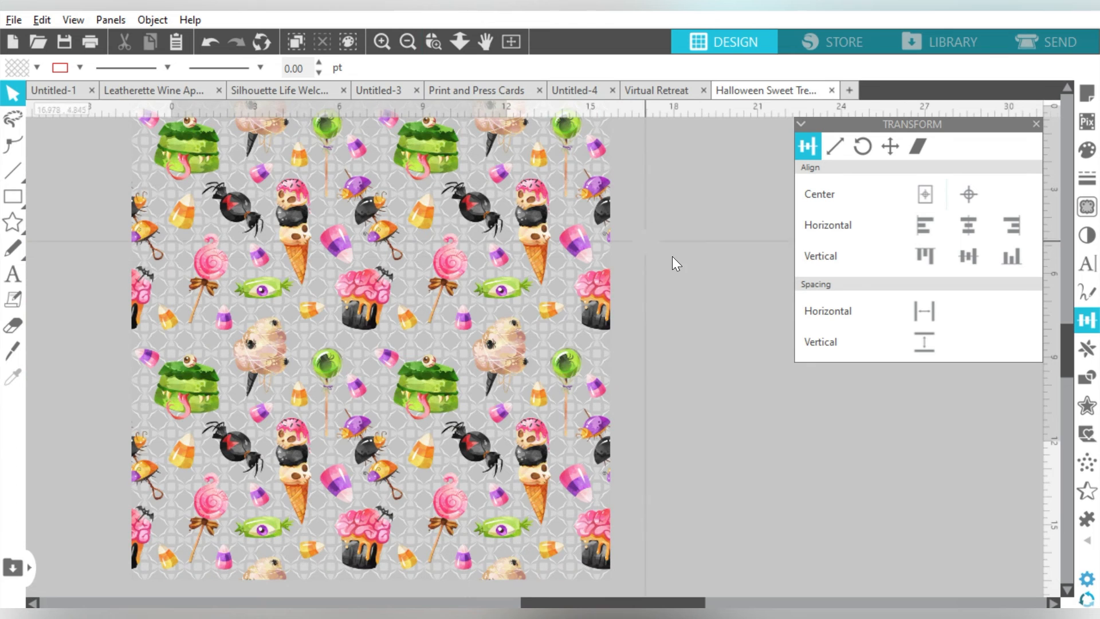
pyautogui.click(407, 43)
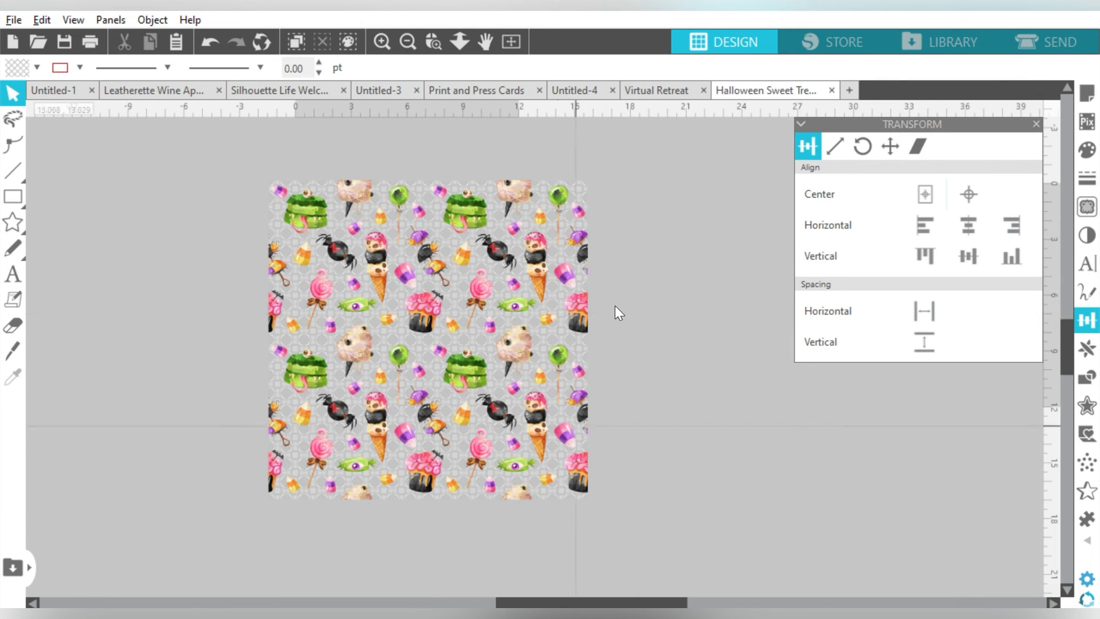
pyautogui.moveTo(575, 600); pyautogui.dragTo(552, 601)
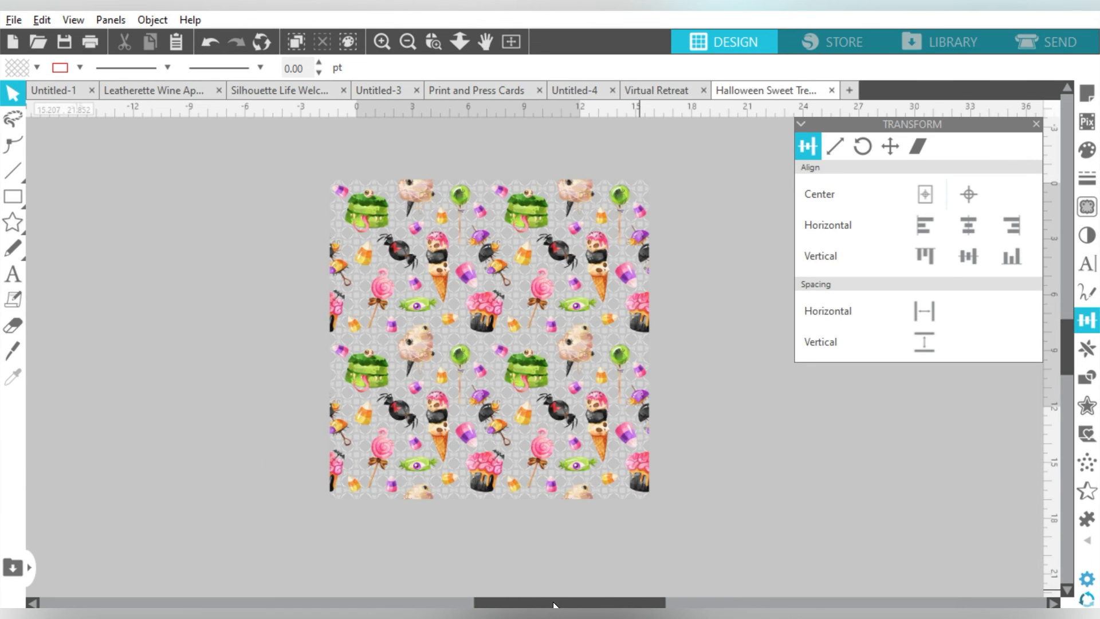